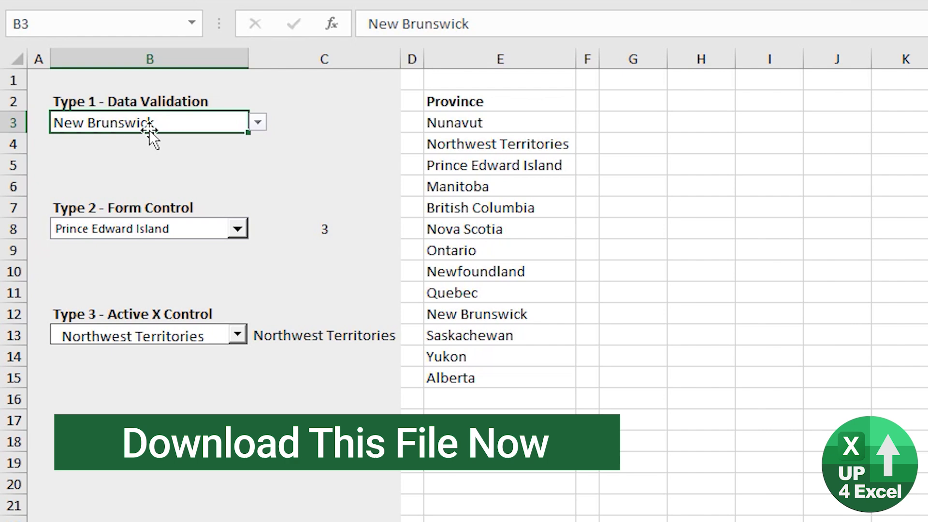
Step: Pick Newfoundland from B3's validation list for the Type 1 example
click(258, 123)
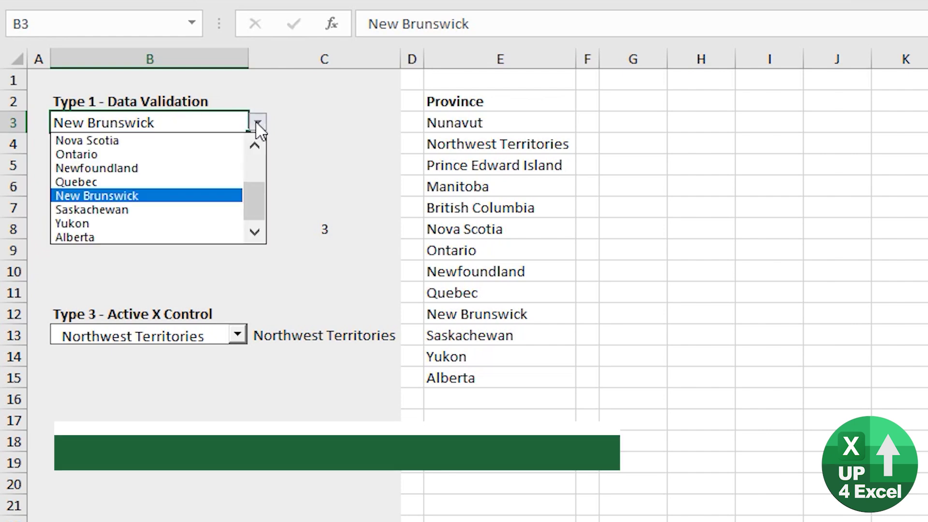
click(125, 168)
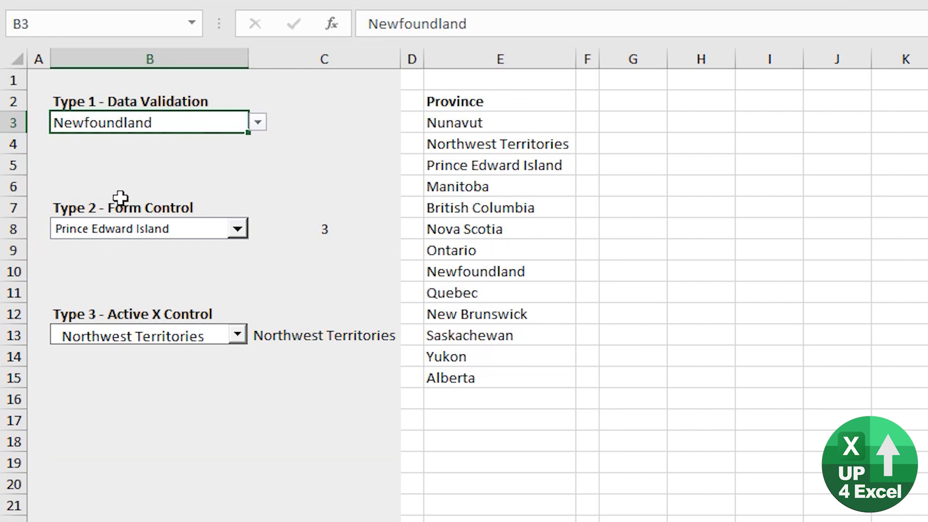
click(150, 206)
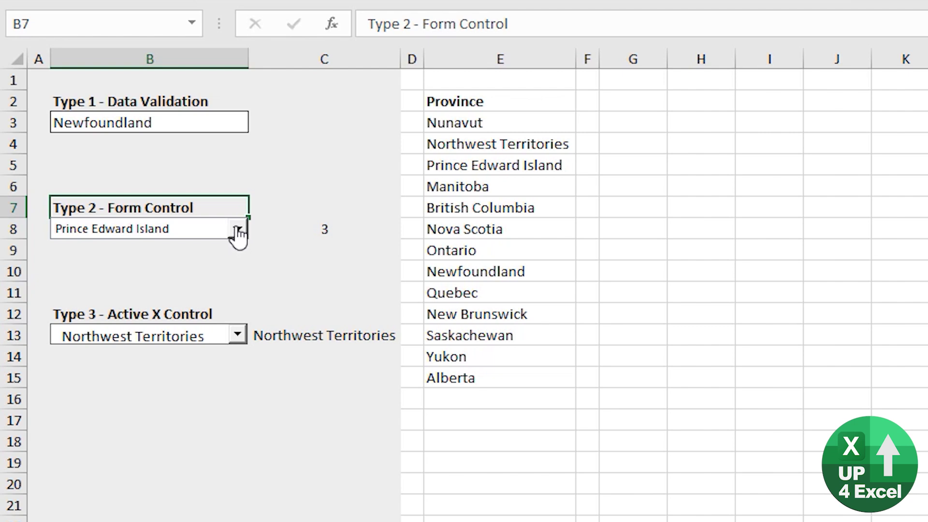
Step: Pick Nova Scotia, then New Brunswick, in the form-control box and check C8 shows 10
click(237, 230)
drag(236, 284, 236, 269)
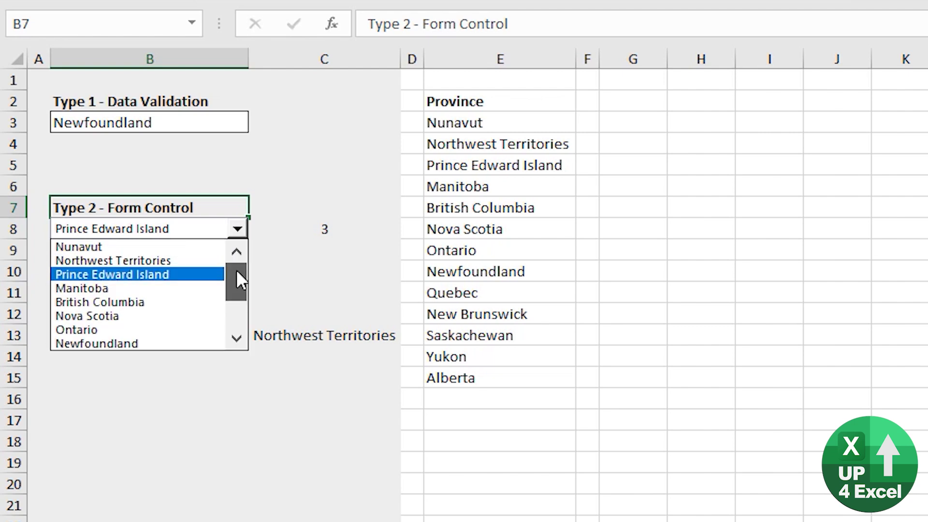
click(181, 315)
click(179, 272)
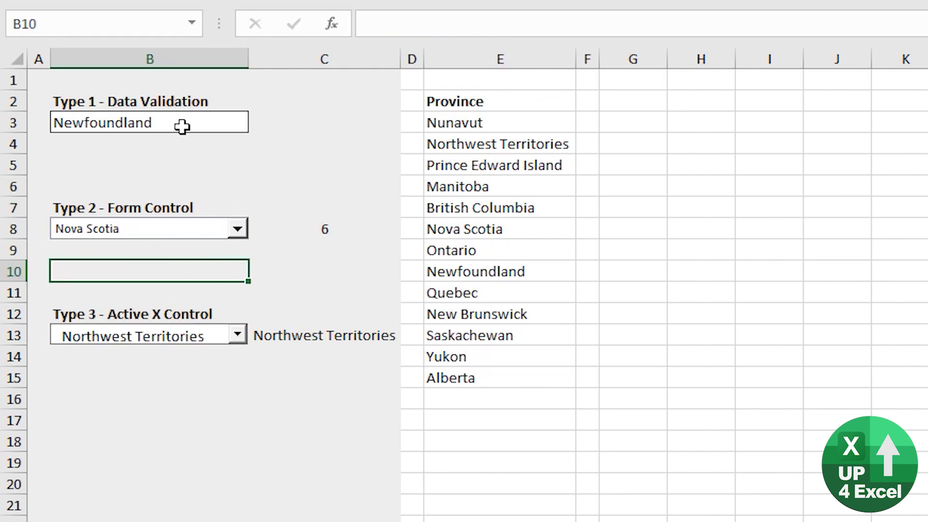
click(237, 229)
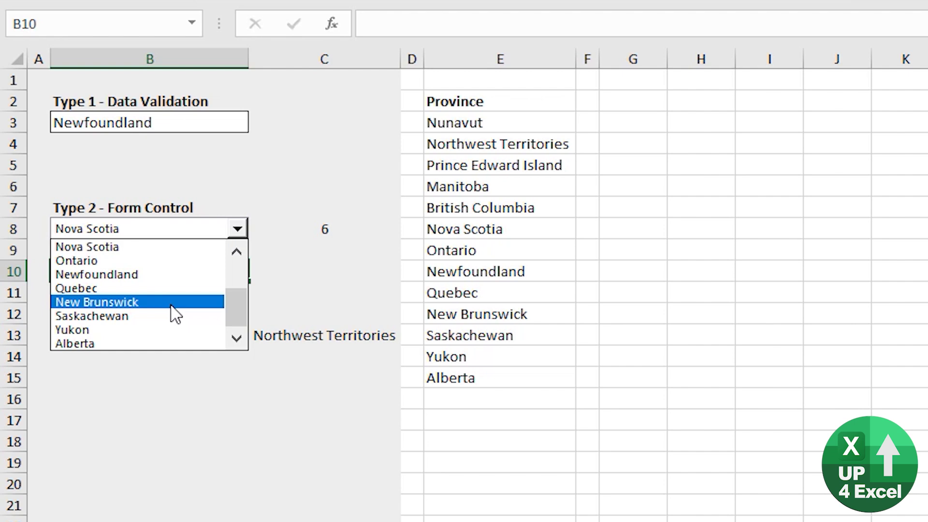
click(171, 303)
click(331, 231)
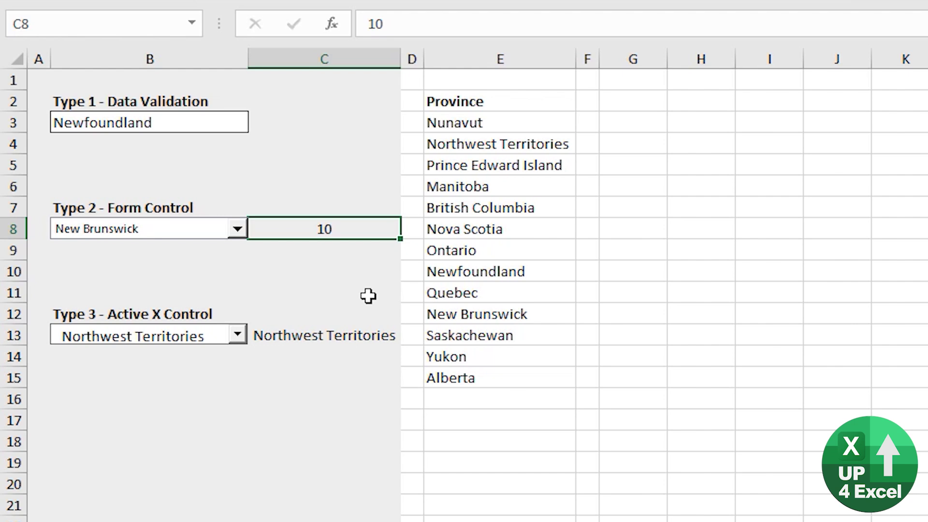
Step: Choose New Brunswick, then Ontario, in the ActiveX combo box and confirm C13 shows Ontario
click(244, 319)
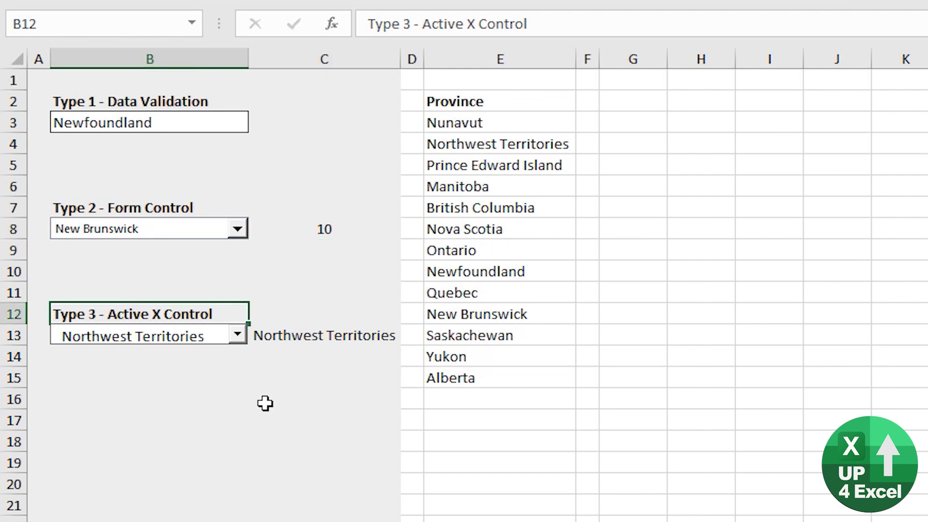
click(237, 335)
click(179, 387)
click(310, 338)
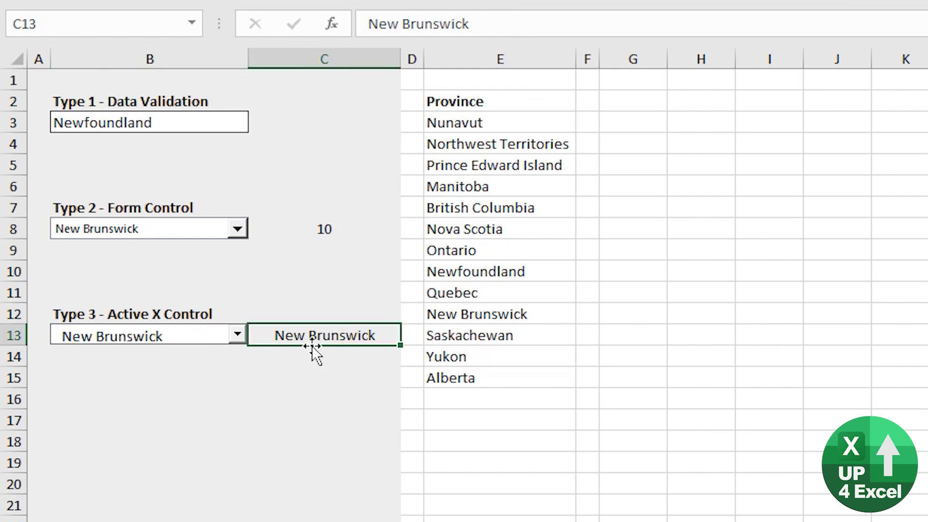
click(238, 334)
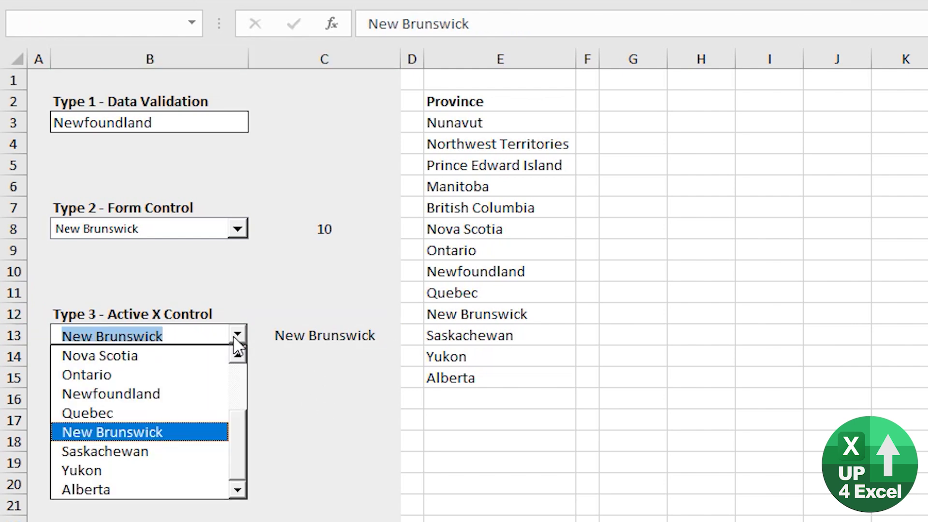
click(195, 376)
click(245, 364)
click(305, 336)
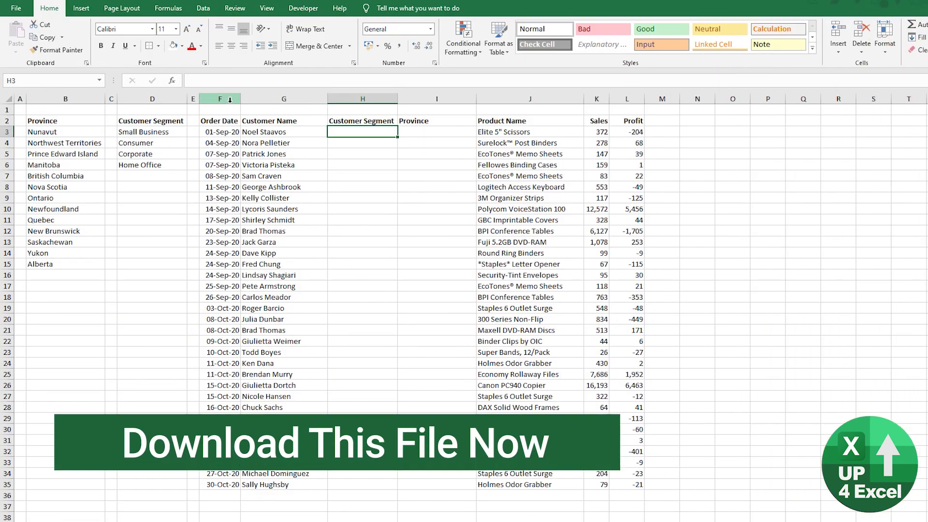
Step: Review the empty Customer Segment and Province cells and the Province and segment source lists
drag(213, 121, 626, 495)
click(376, 131)
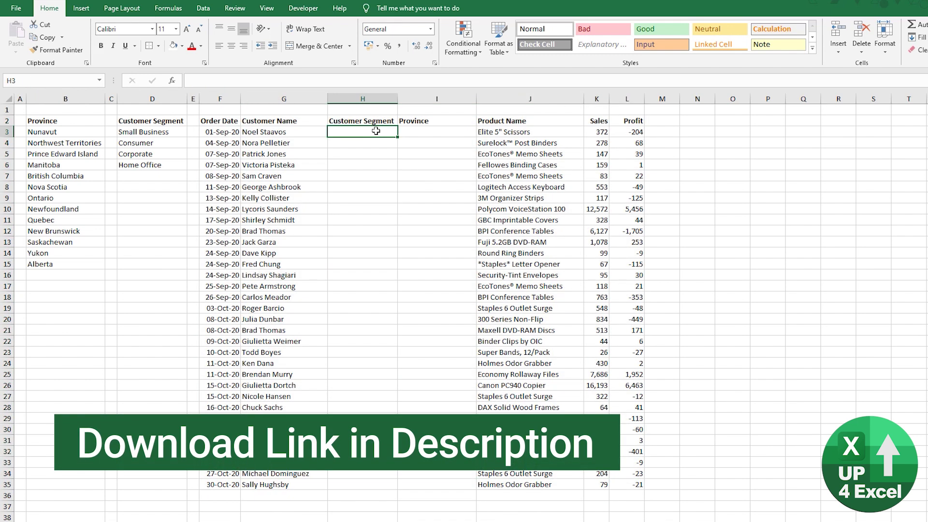
click(421, 132)
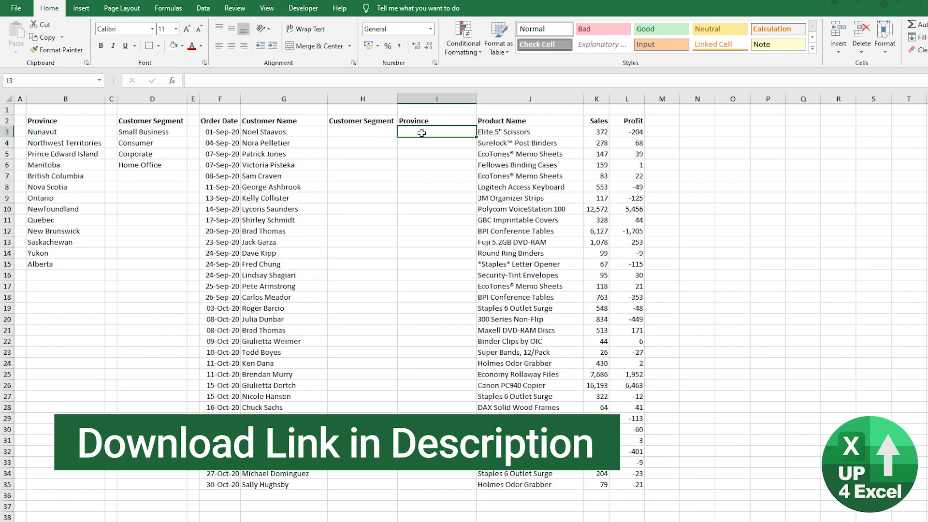
drag(50, 122, 50, 264)
drag(145, 122, 140, 165)
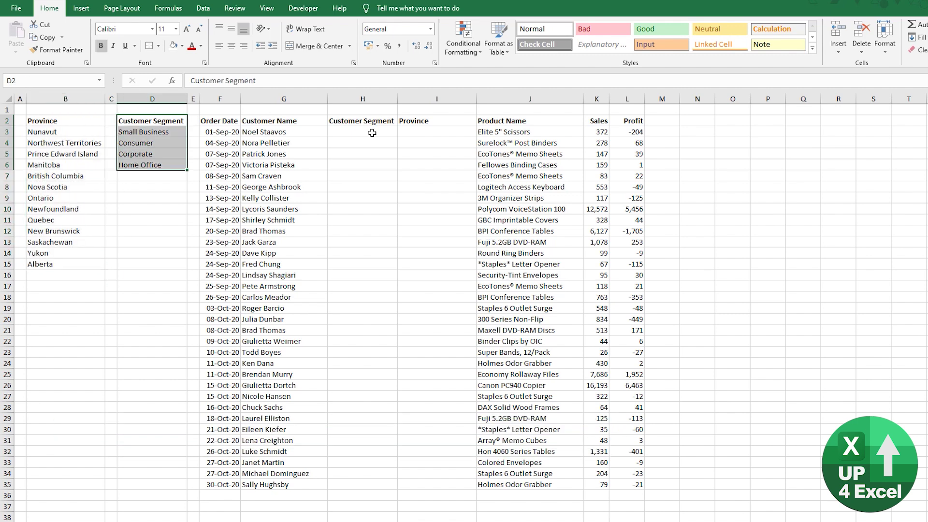
click(366, 131)
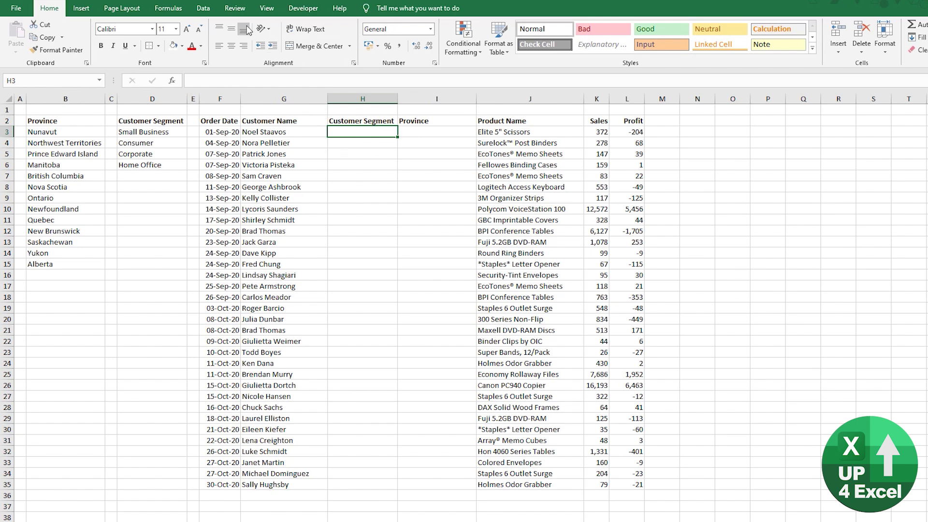
Step: Add a list validation to H3 sourced from $D$3:$D$6
click(203, 11)
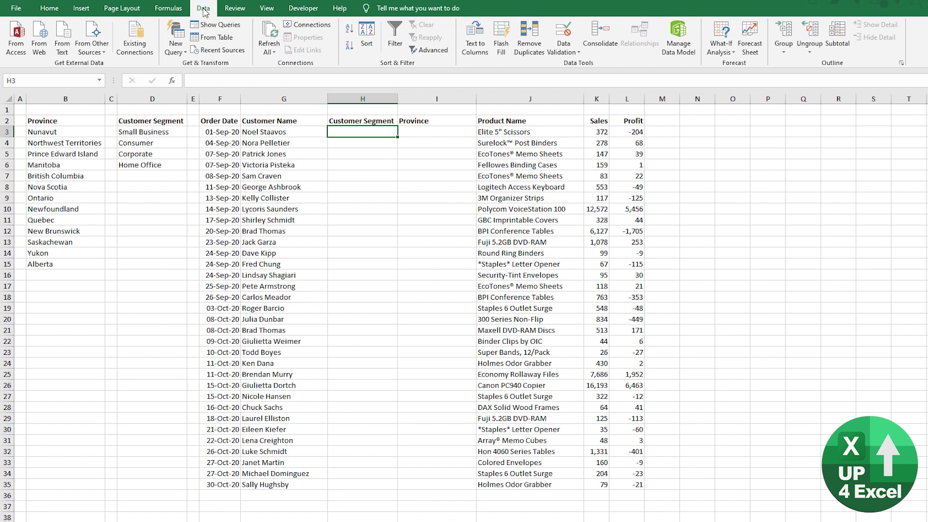
click(568, 38)
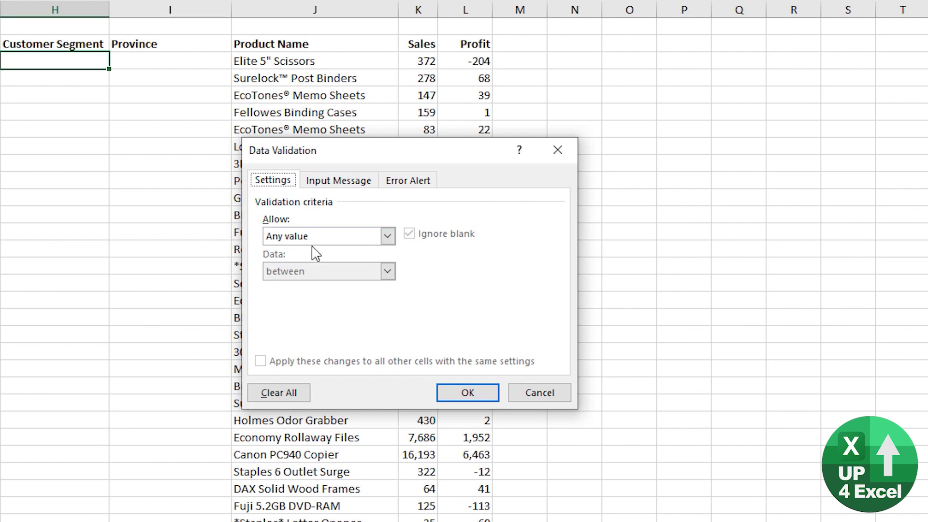
click(386, 235)
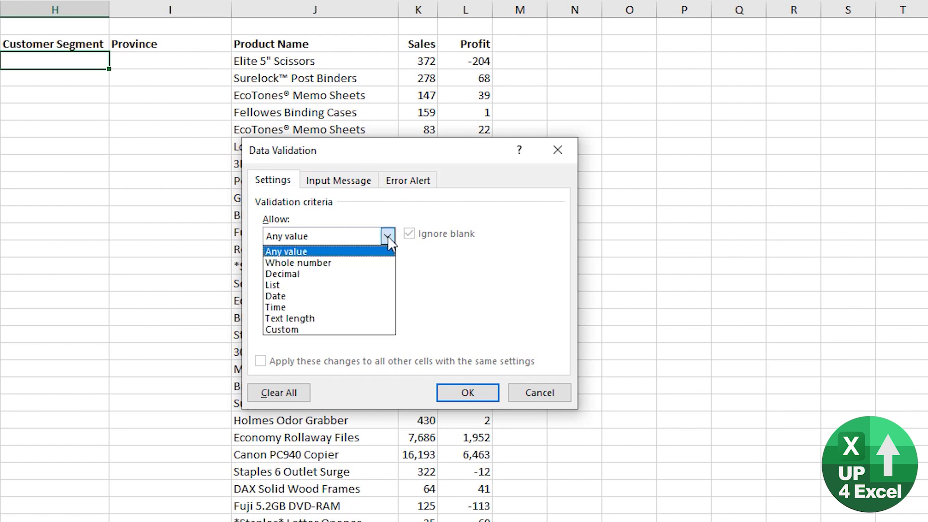
click(290, 286)
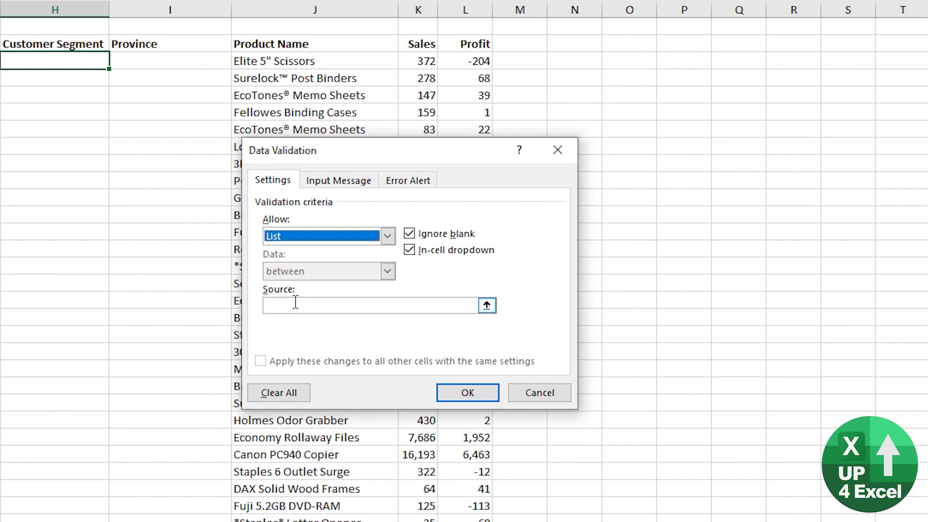
click(296, 303)
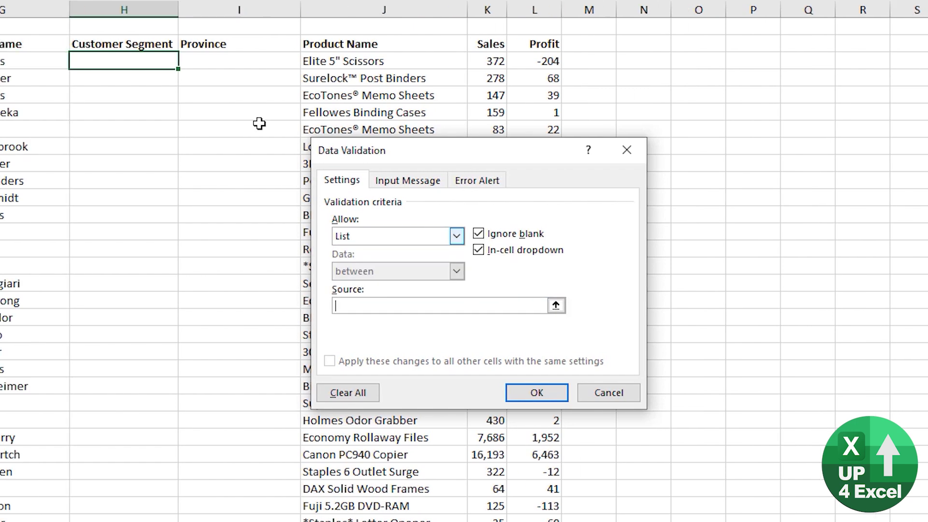
drag(78, 61, 72, 114)
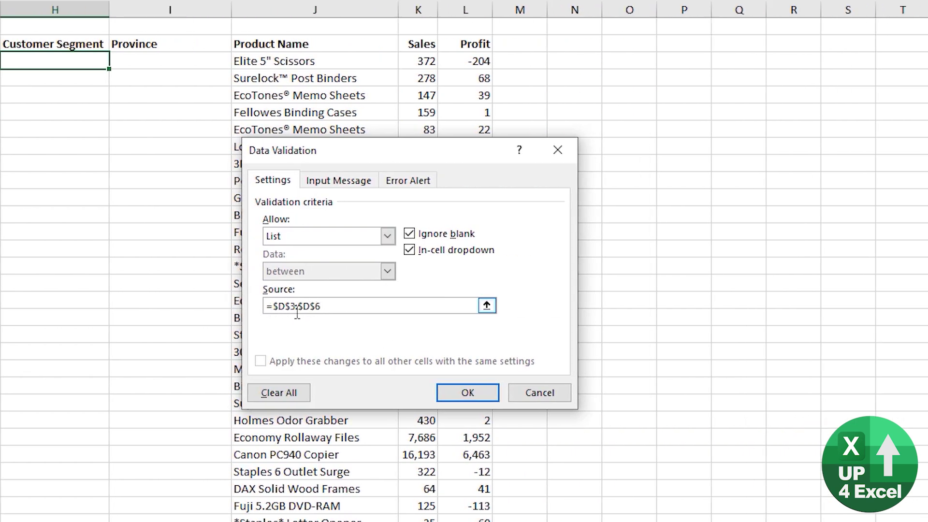
click(471, 393)
Step: Pick Consumer, then Corporate, from H3's segment drop-down
click(119, 63)
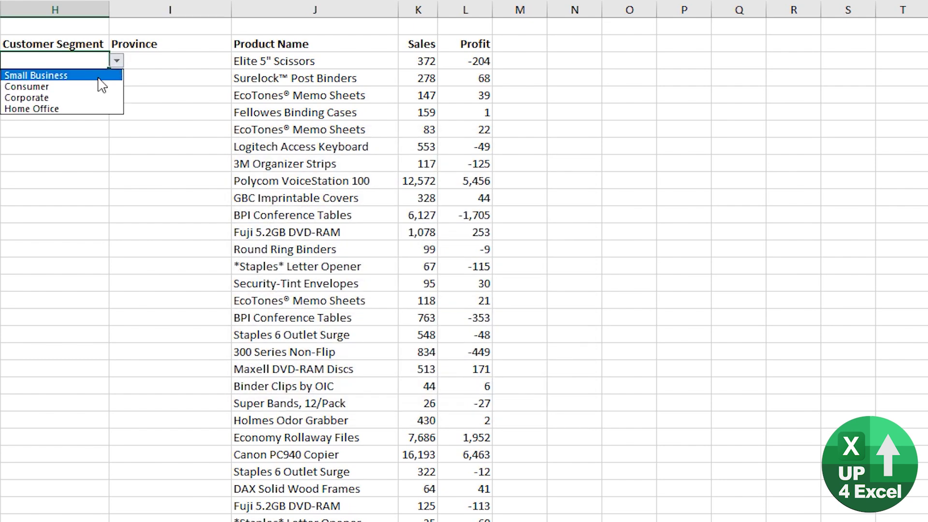
click(92, 86)
click(116, 61)
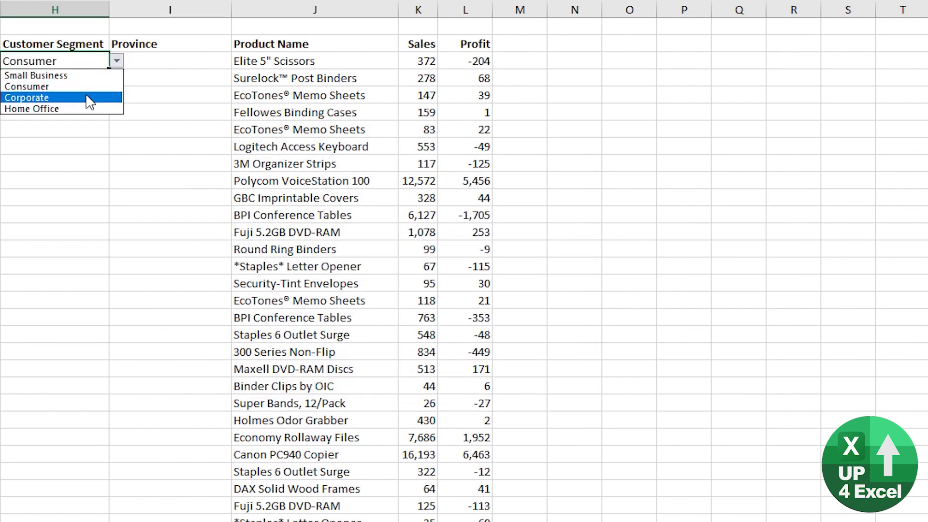
click(90, 97)
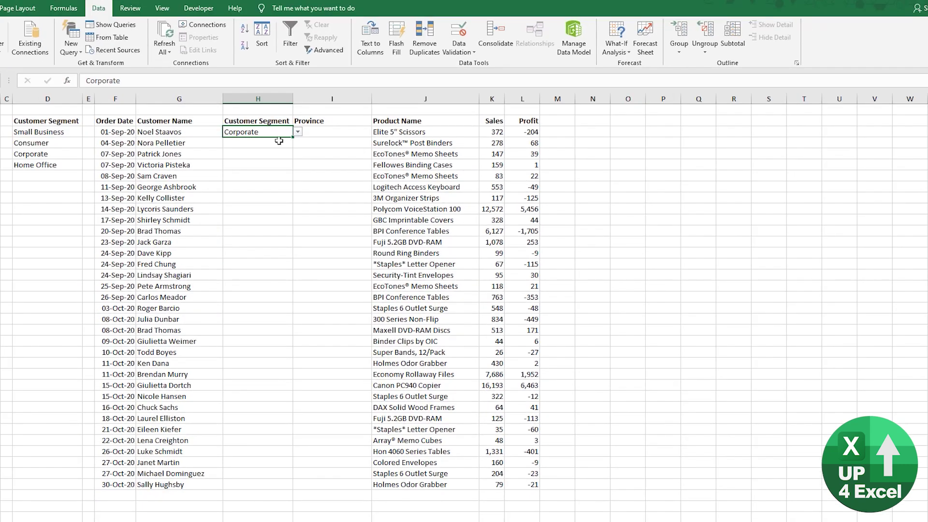
Step: Apply list validation from $D$3:$D$6 to the blank Customer Segment cells down to row 33
drag(65, 74, 60, 437)
drag(262, 405, 253, 487)
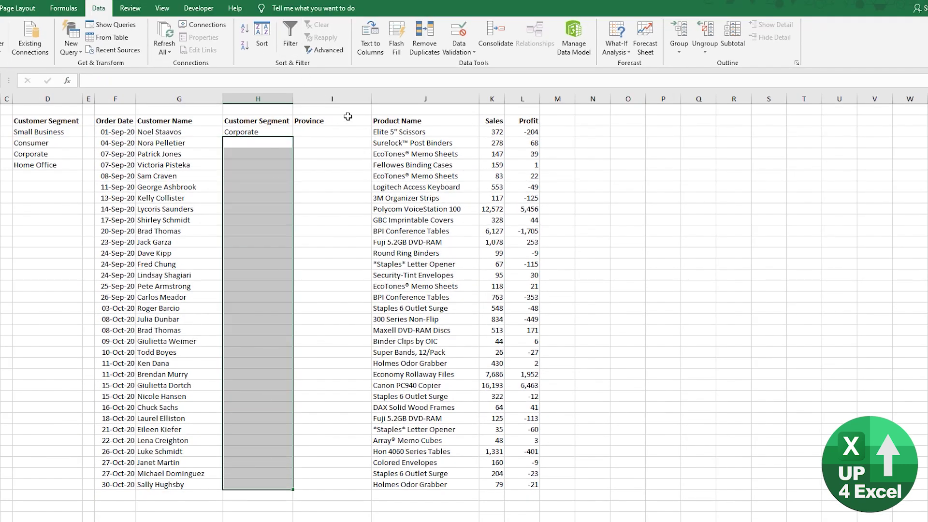
click(458, 33)
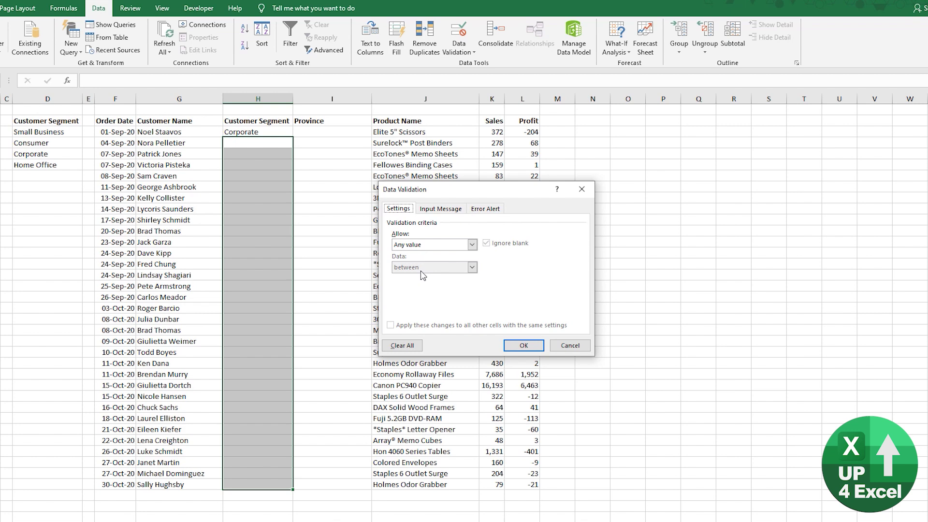
click(472, 244)
click(425, 273)
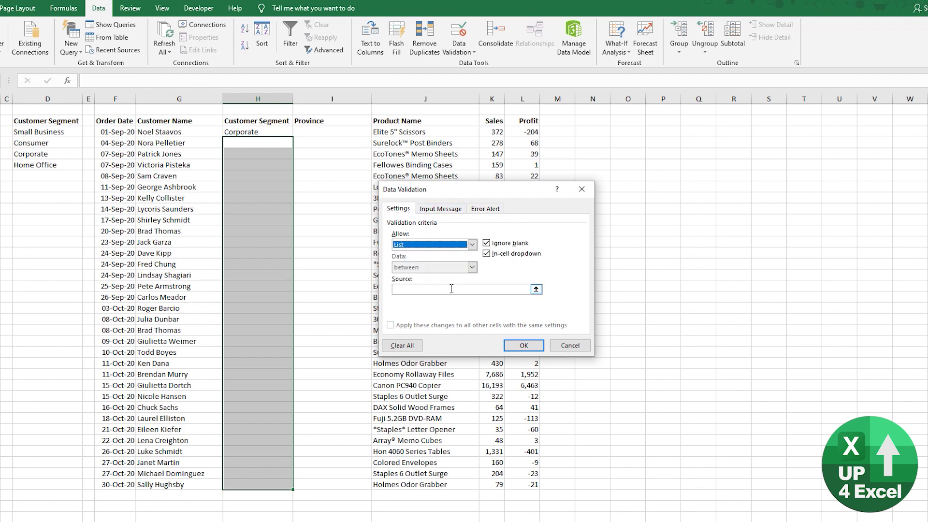
click(452, 288)
drag(48, 131, 50, 167)
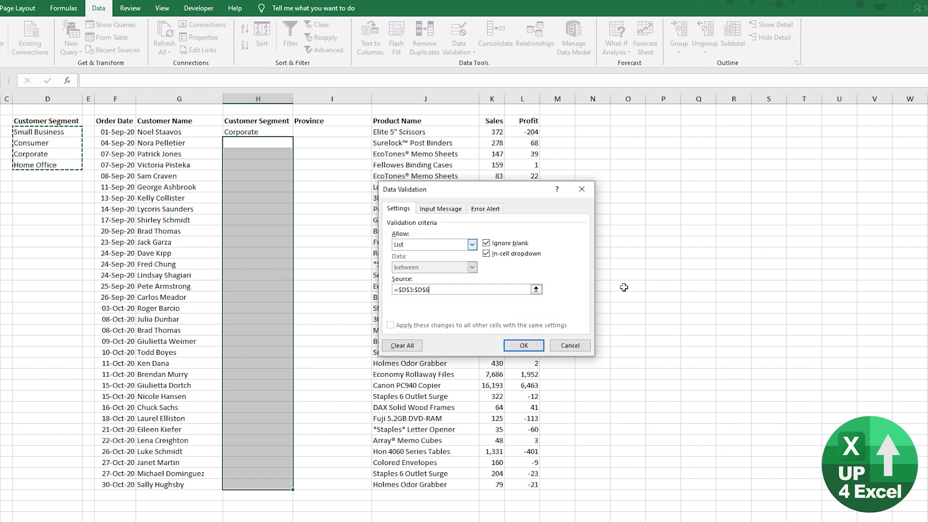
click(524, 345)
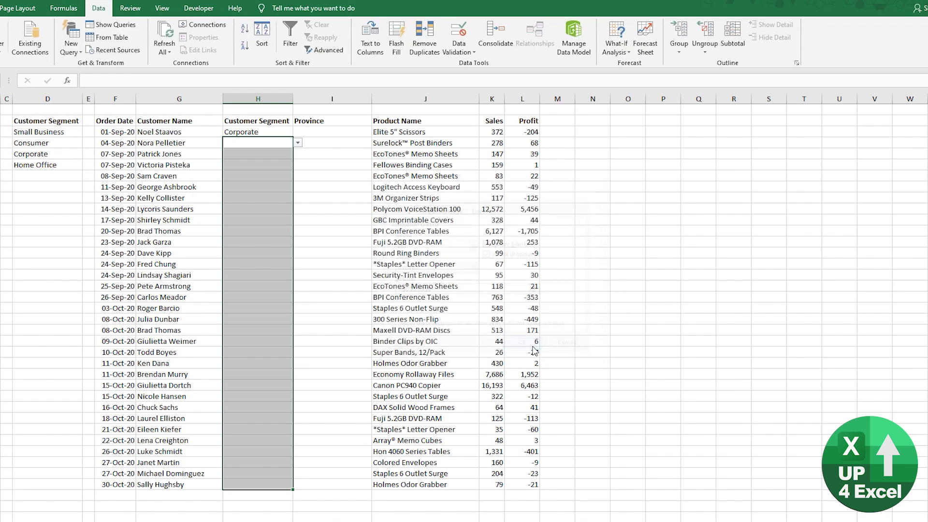
click(320, 172)
click(273, 145)
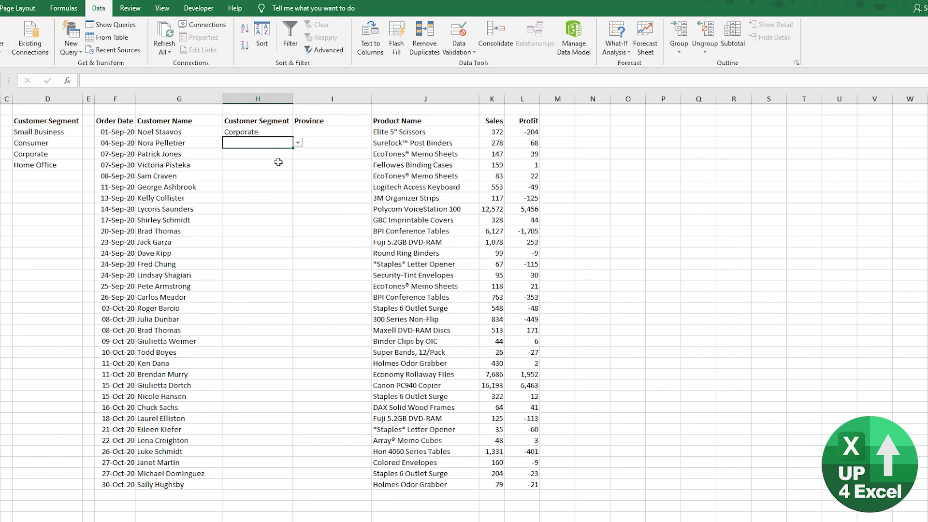
Step: Paste only the validation from the first segment cell onto the Customer Segment cells below
key(ctrl+c)
drag(273, 154, 250, 484)
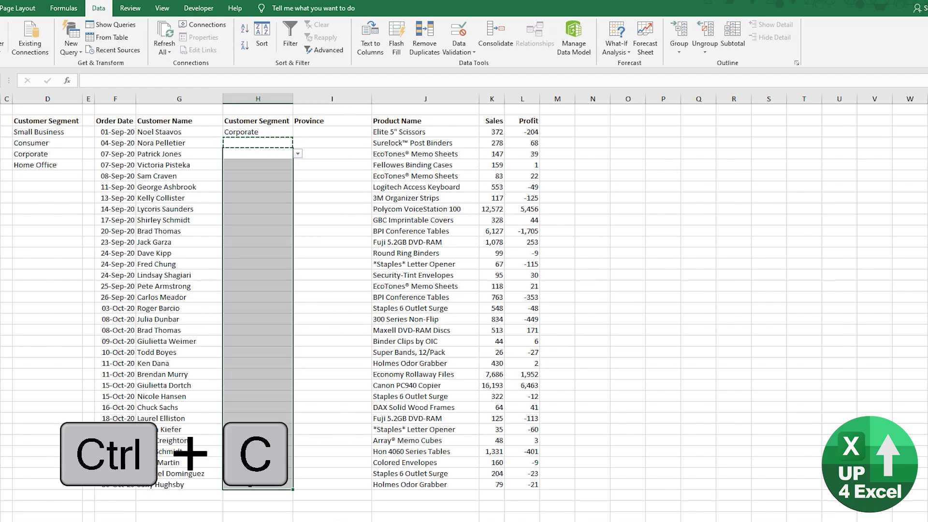
right_click(246, 379)
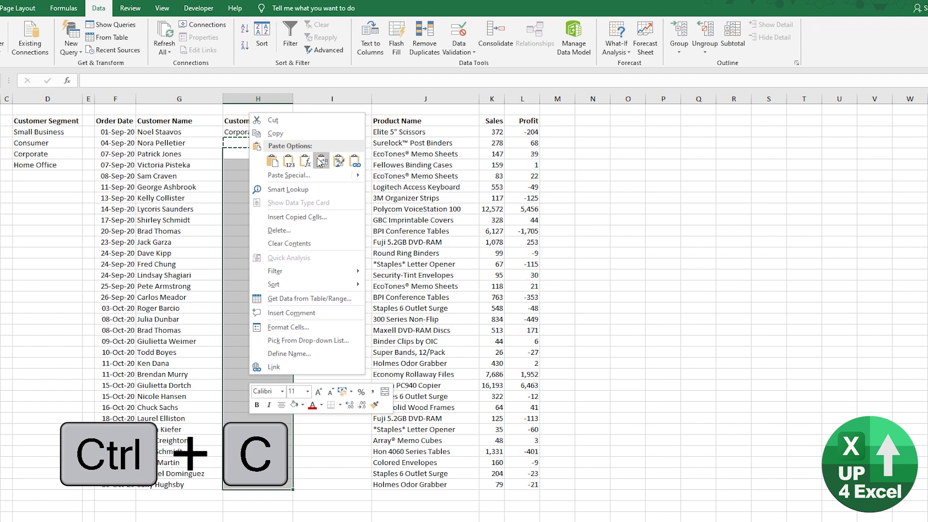
click(309, 182)
click(230, 168)
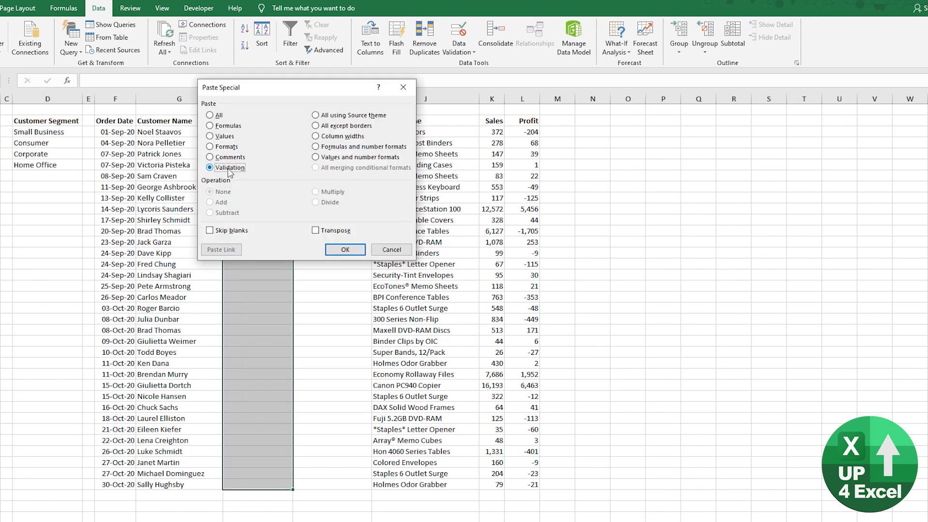
click(346, 254)
click(270, 186)
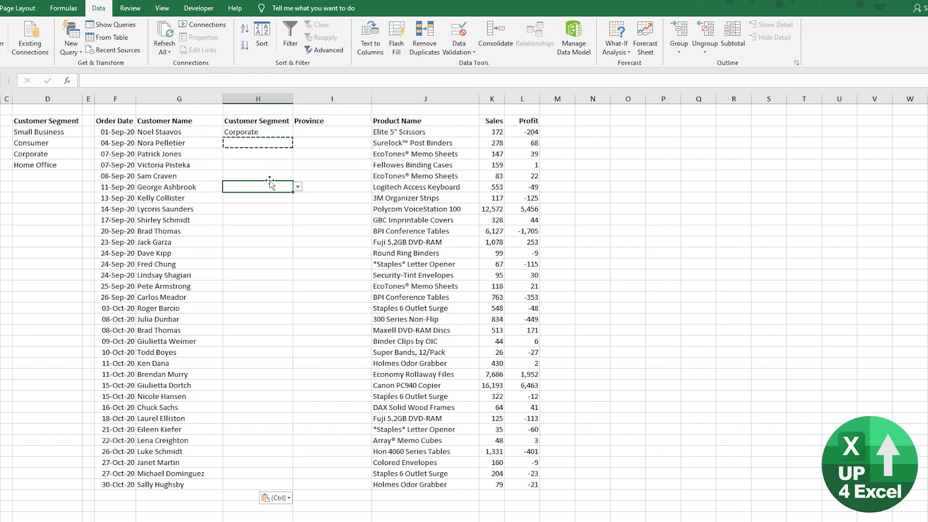
Step: Set the first two segment cells to Corporate from their drop-down lists
click(296, 189)
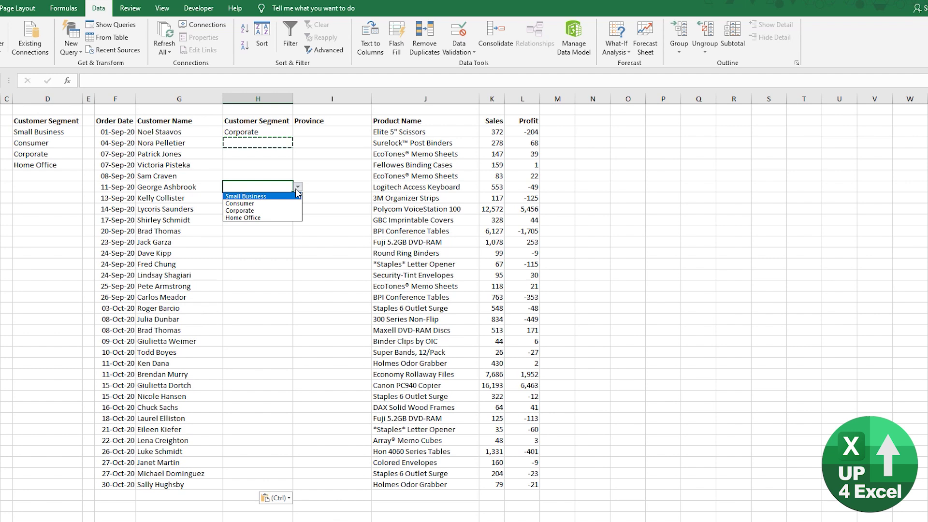
click(239, 210)
click(269, 153)
key(alt+Down)
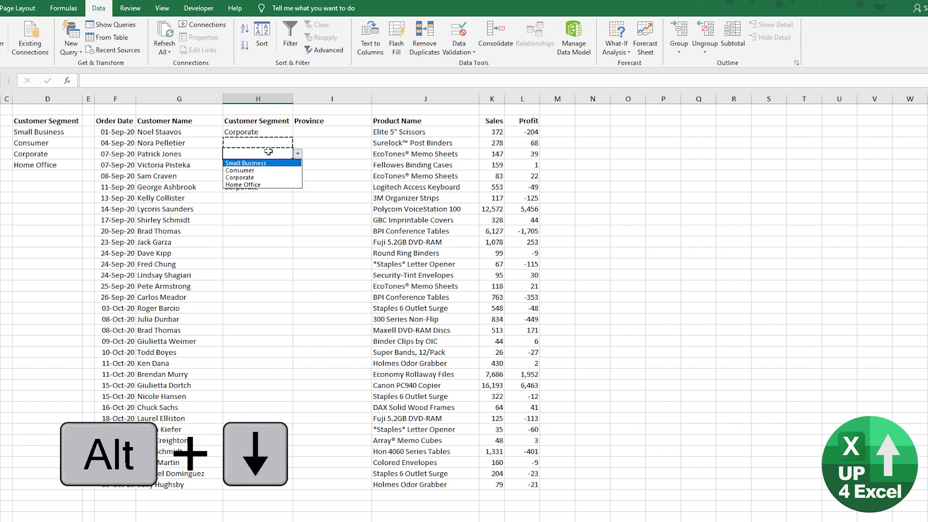
key(Down)
key(Down)
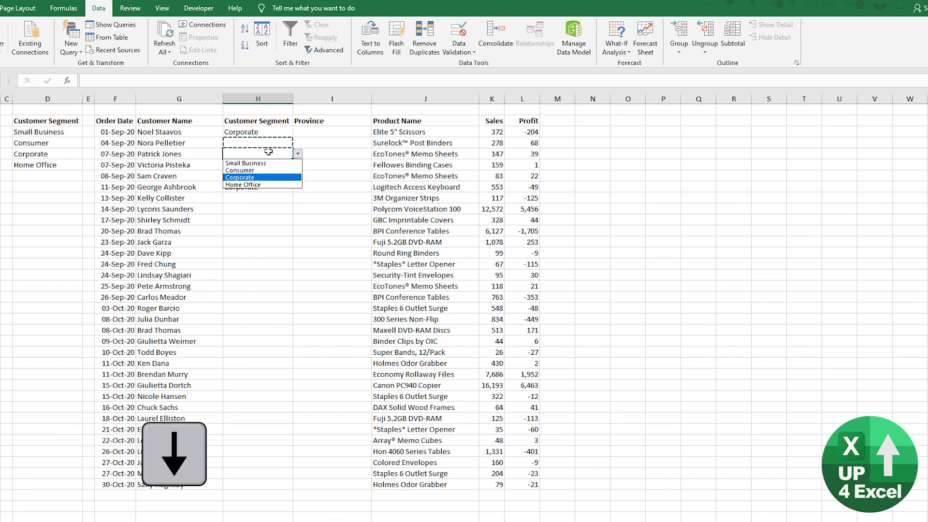
key(Return)
Step: Enter Consumer, Small Business, Corporate and Home Office in the following segment cells via Alt+Down
key(alt+Down)
key(Return)
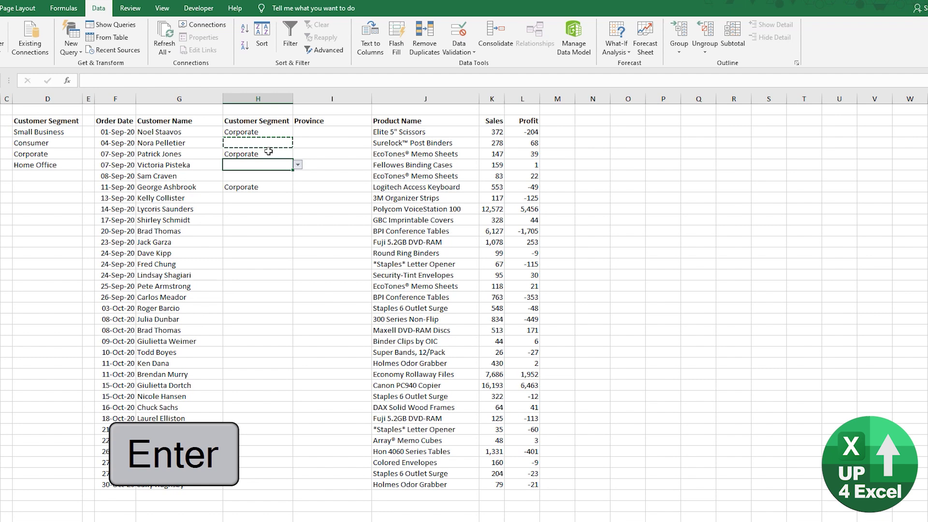
key(Down)
key(alt+Down)
key(Return)
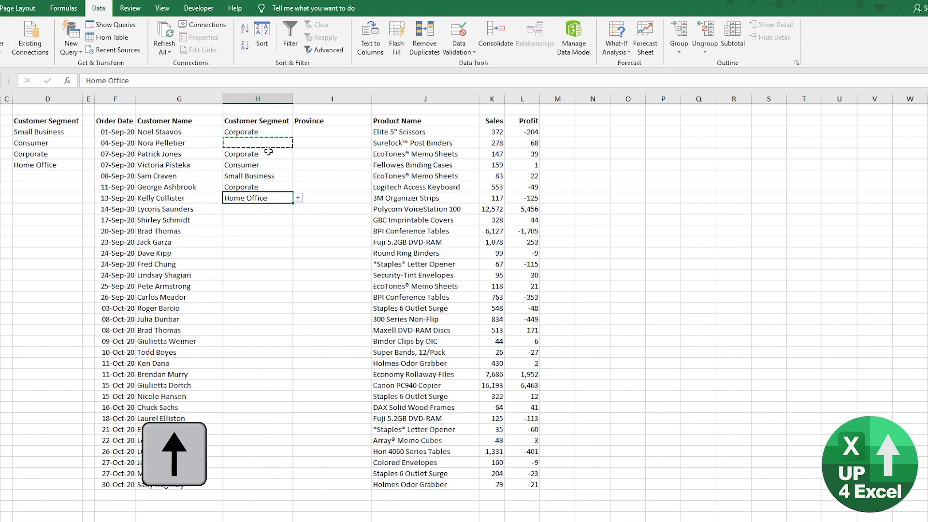
key(Up)
key(Up)
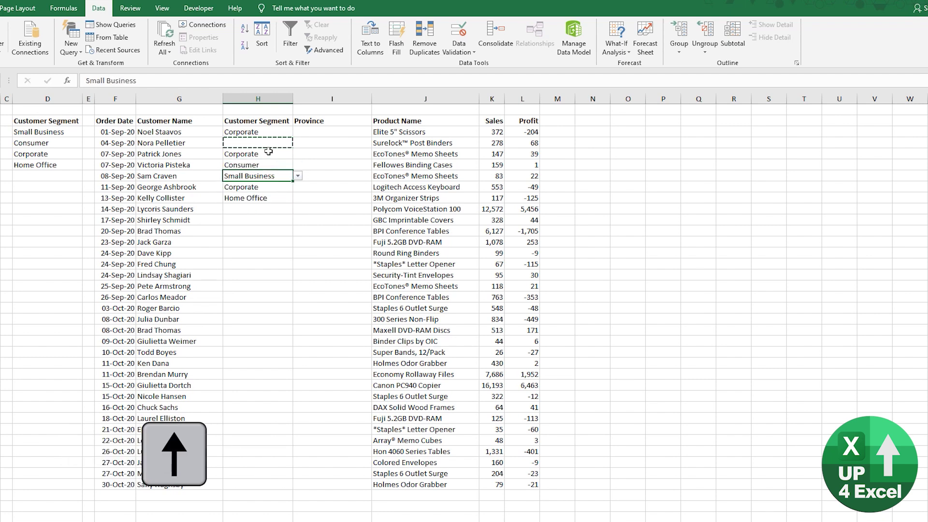
key(Down)
key(Down)
key(Down)
key(Down)
click(338, 252)
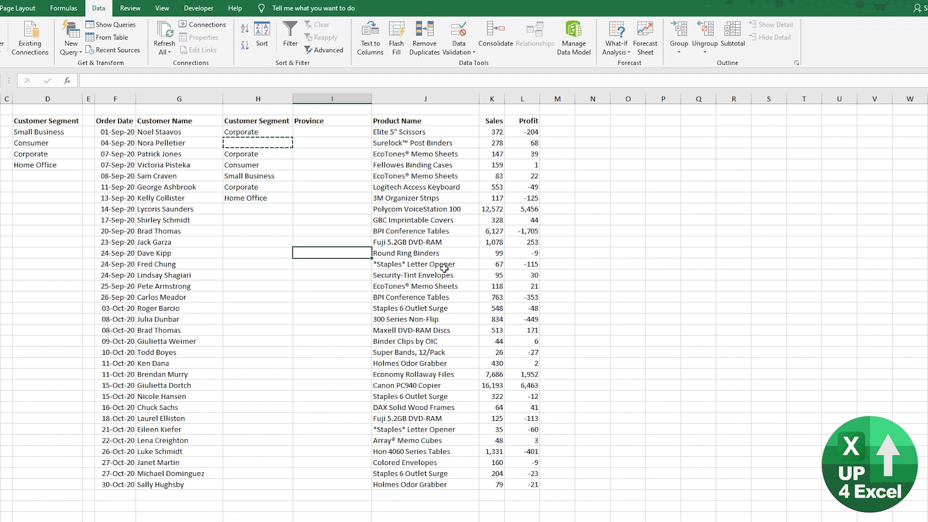
key(Left)
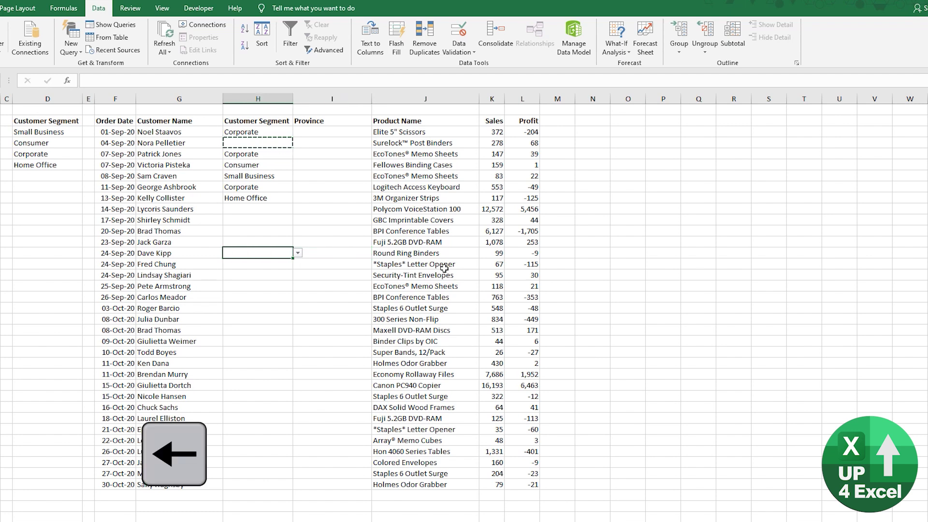
click(256, 240)
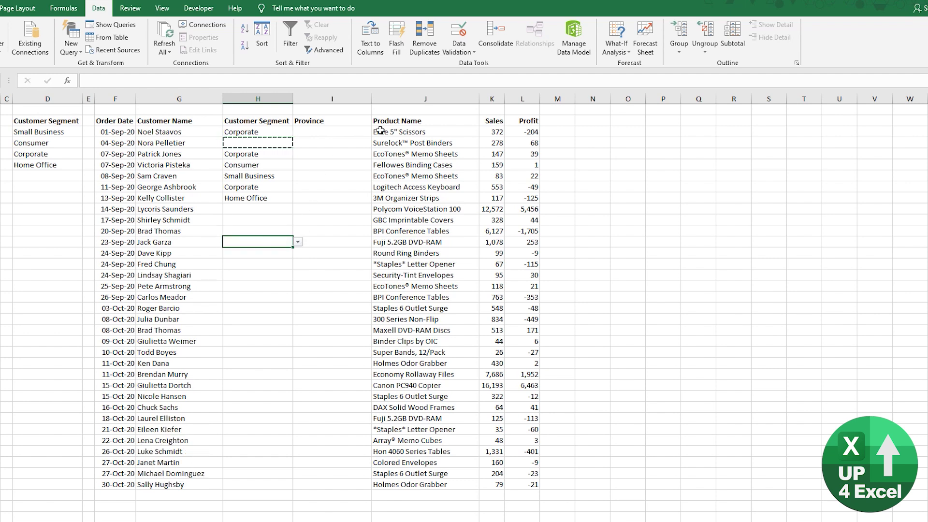
Step: Try entering 'Excel' as a segment and cancel the validation error
text(Excel)
key(Return)
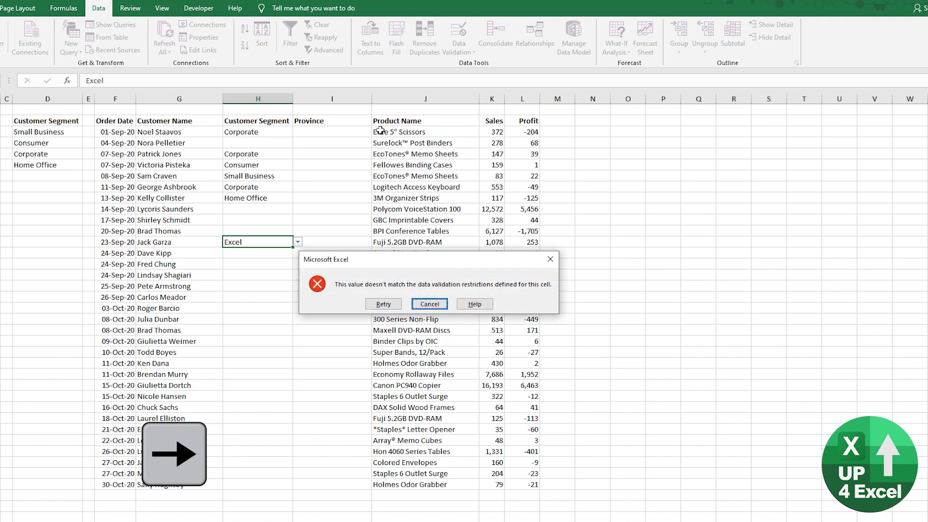
key(Right)
key(Return)
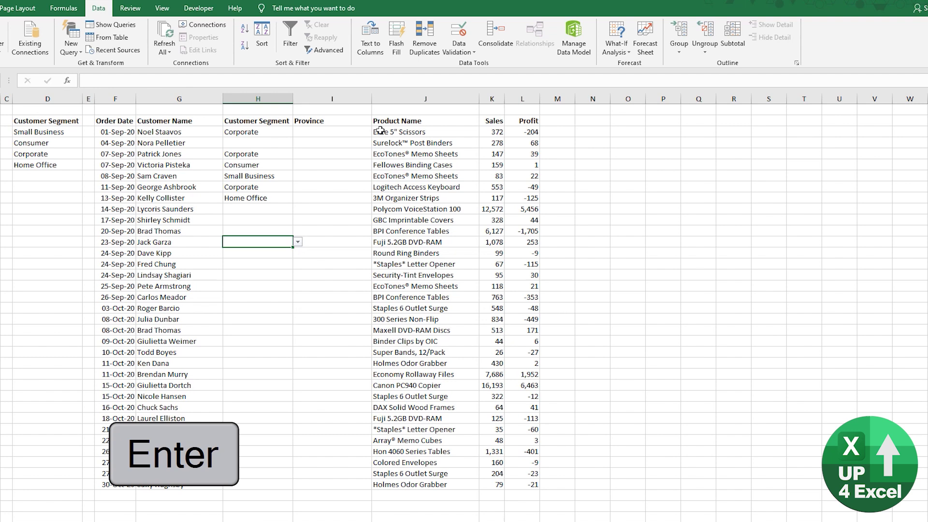
Step: Confirm misspelled 'Home ofice' is rejected, then pick Home Office from the list
text(Consumer)
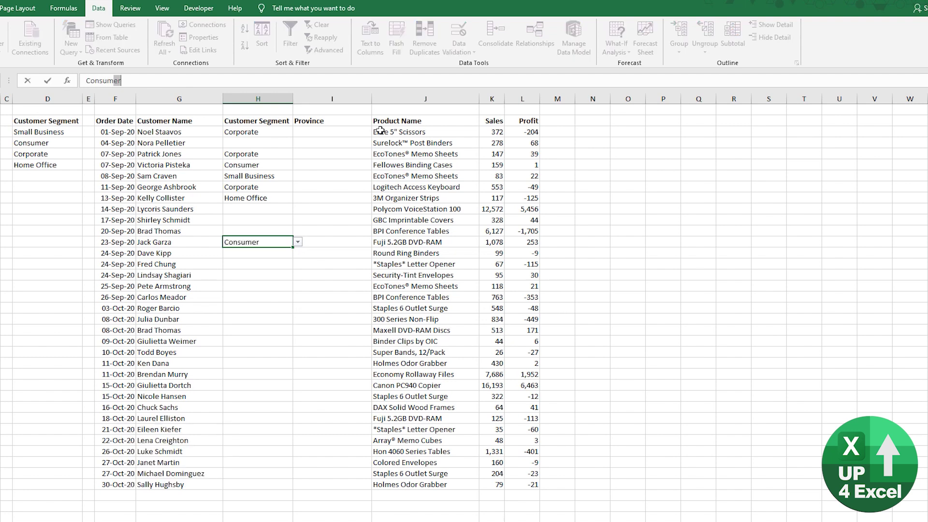
key(Down)
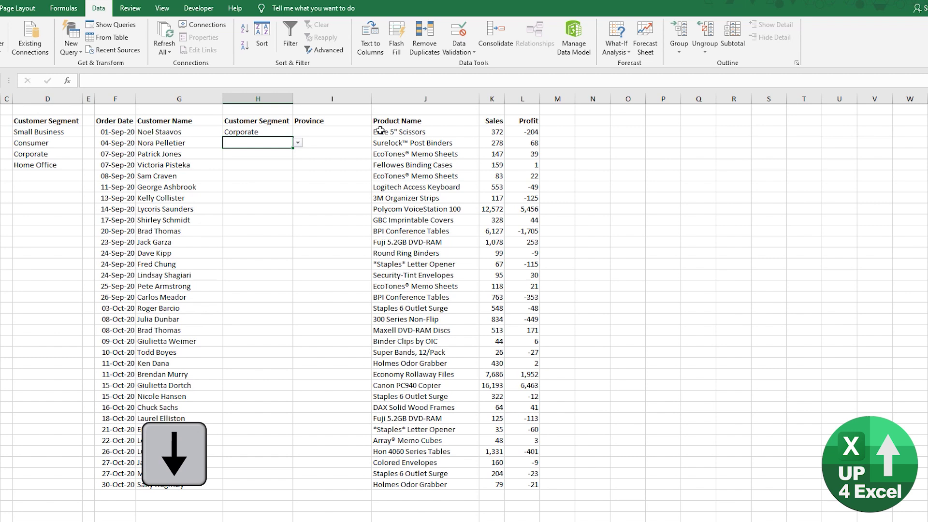
text(Home ofice)
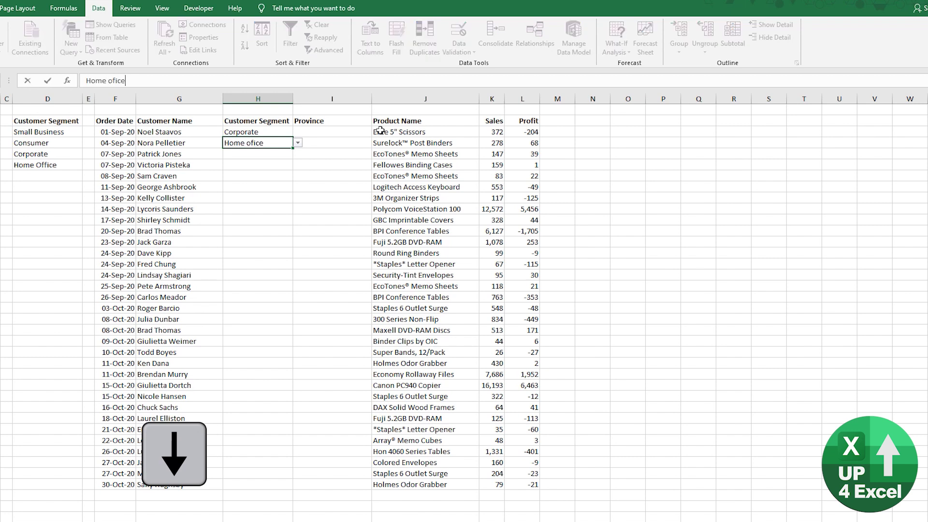
key(Return)
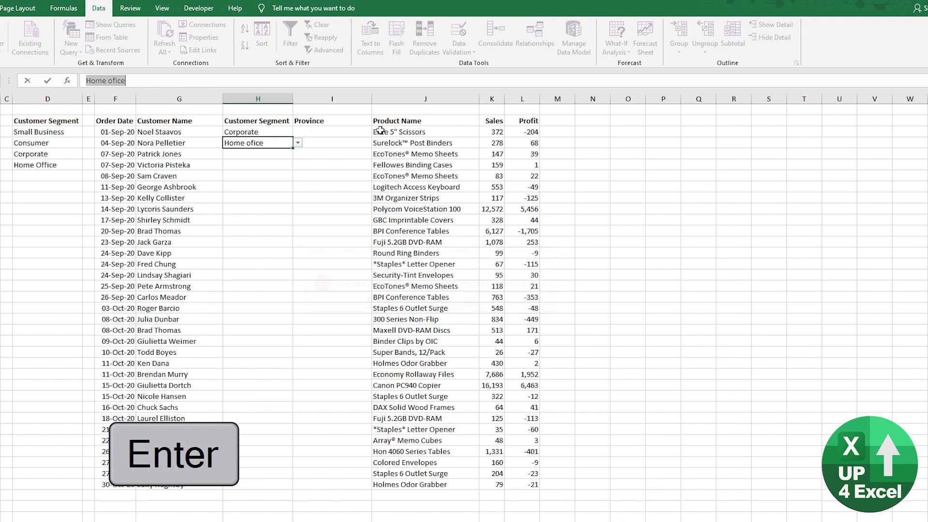
key(Escape)
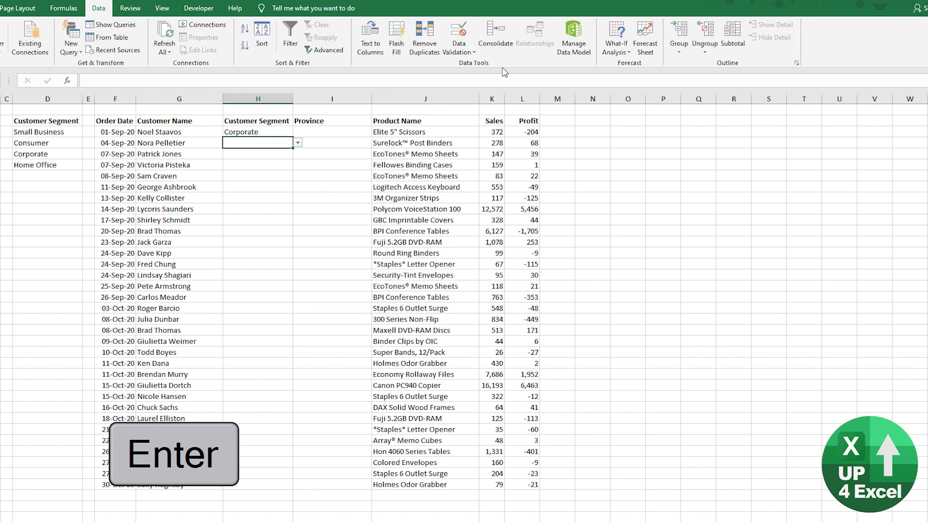
key(alt+Down)
key(Down)
key(Down)
key(Down)
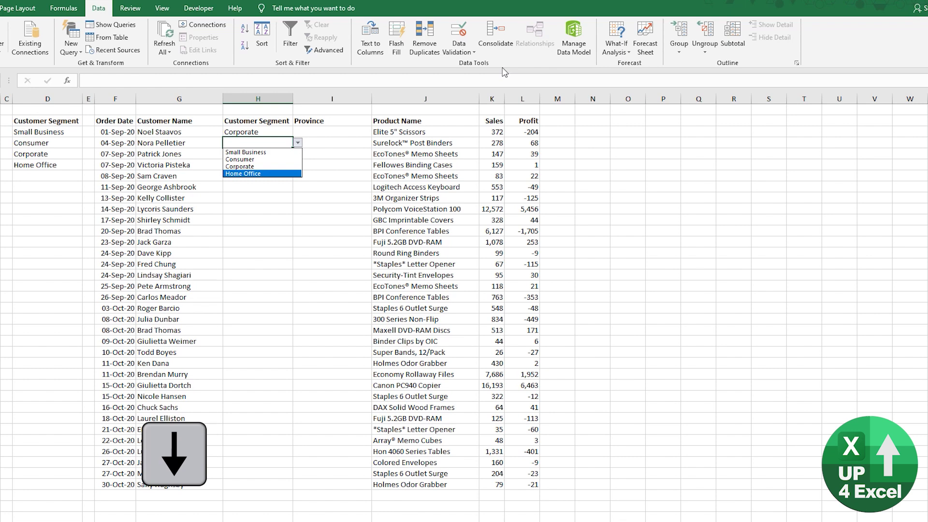
key(Return)
Step: Turn off the error alert on the segment validation rule
click(459, 34)
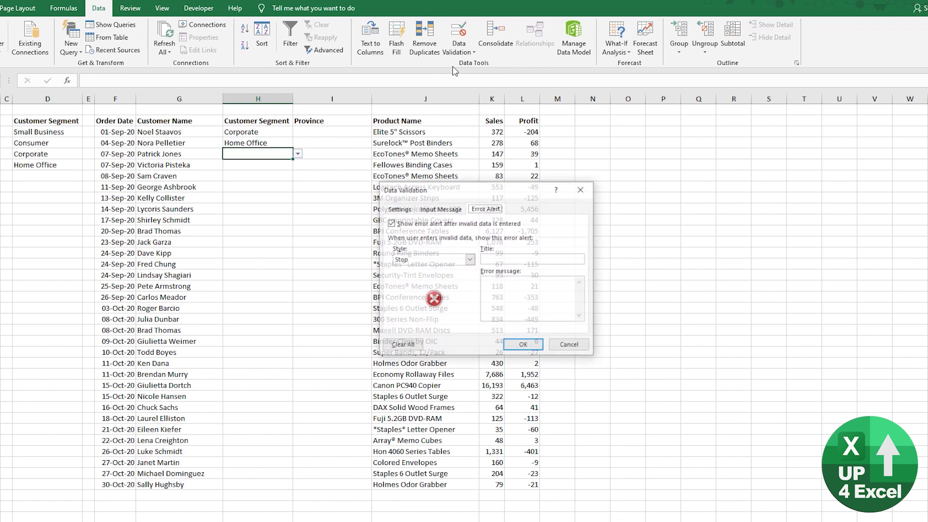
click(390, 223)
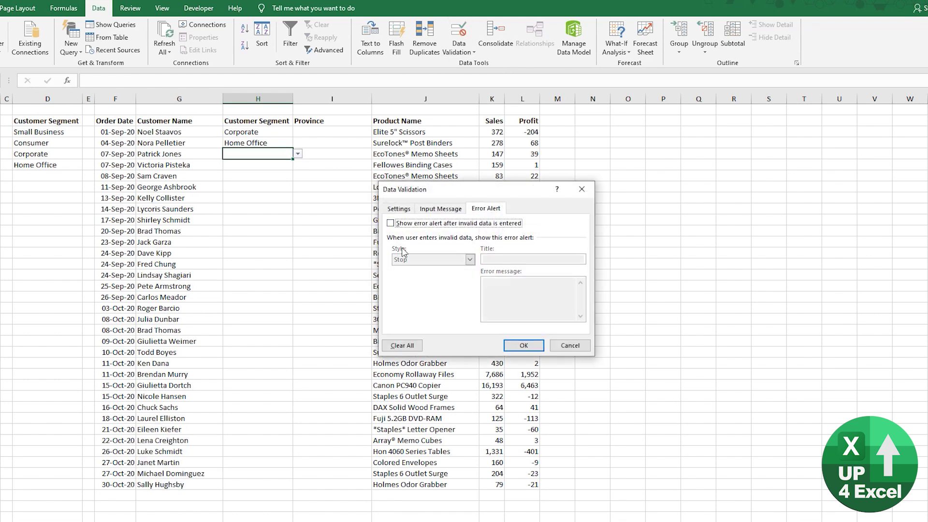
click(523, 345)
Step: Enter the misspelled 'home ofice' in H5, now accepted without an error
text(home ofice)
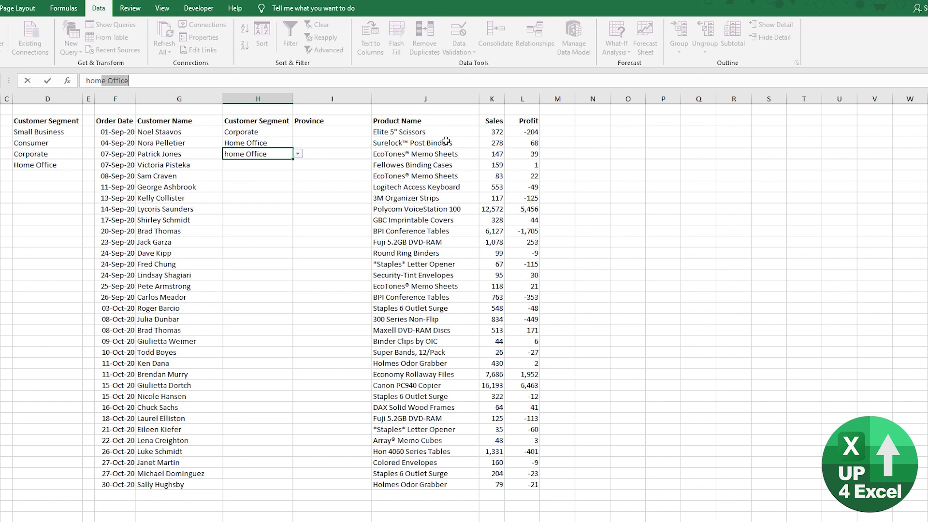
key(Return)
key(Up)
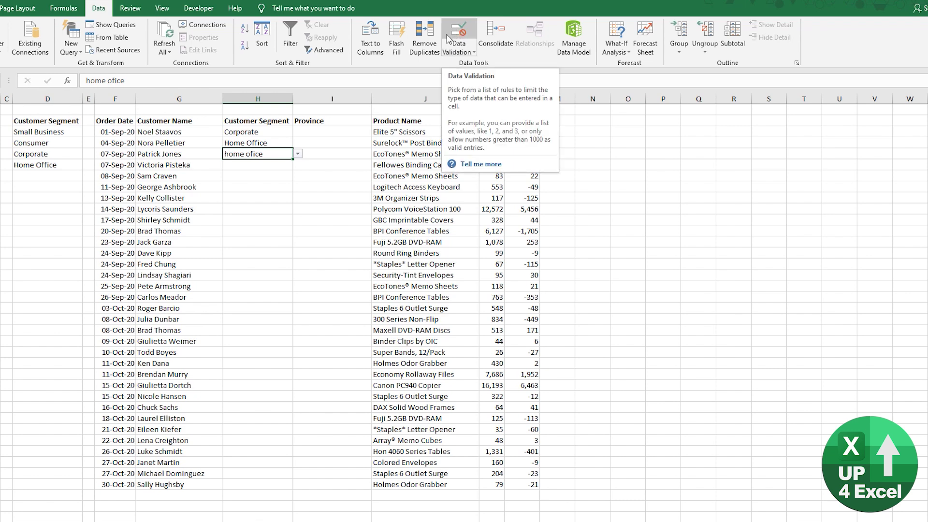
click(445, 33)
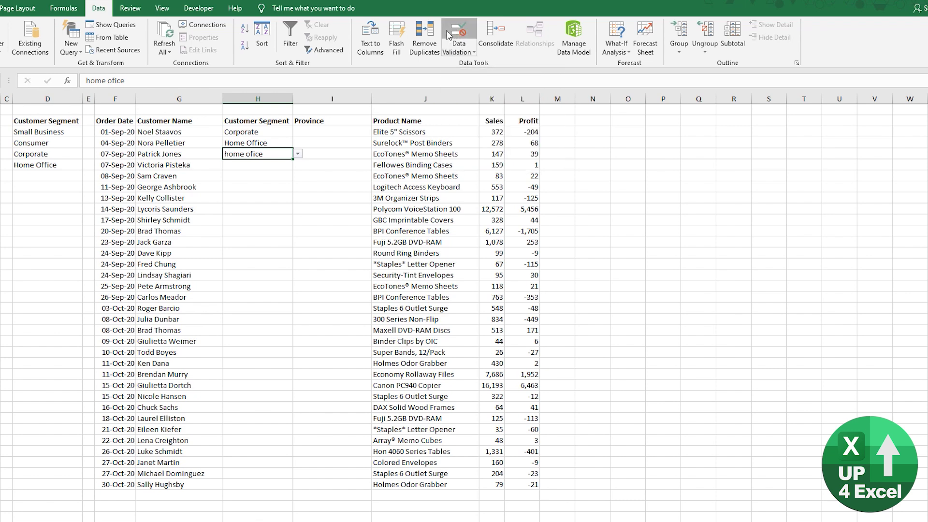
key(Escape)
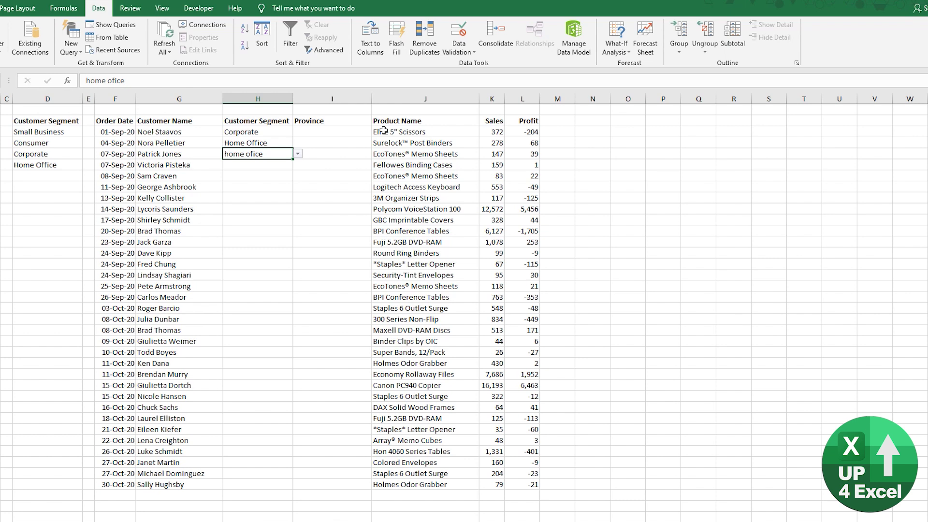
key(Down)
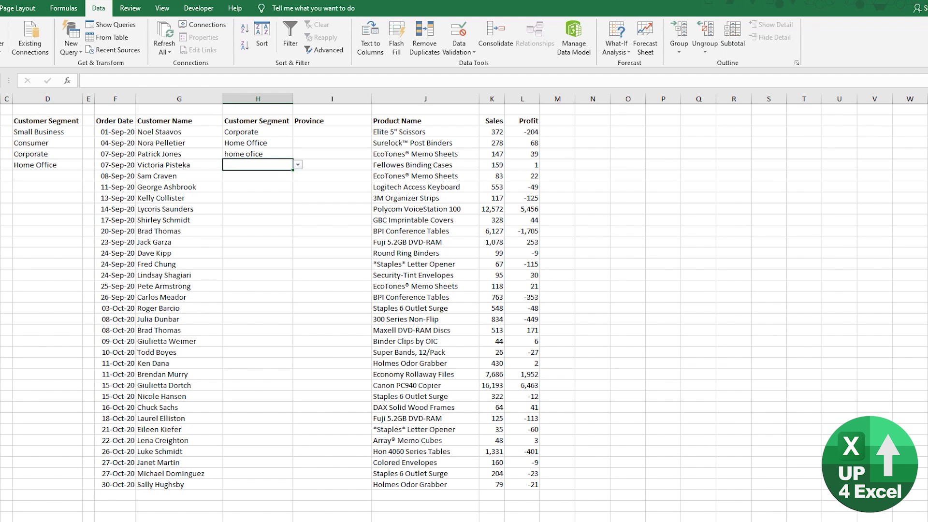
Step: Check that the empty Customer Segment cell H7 lists the four segments, then close the list unchanged
click(2, 291)
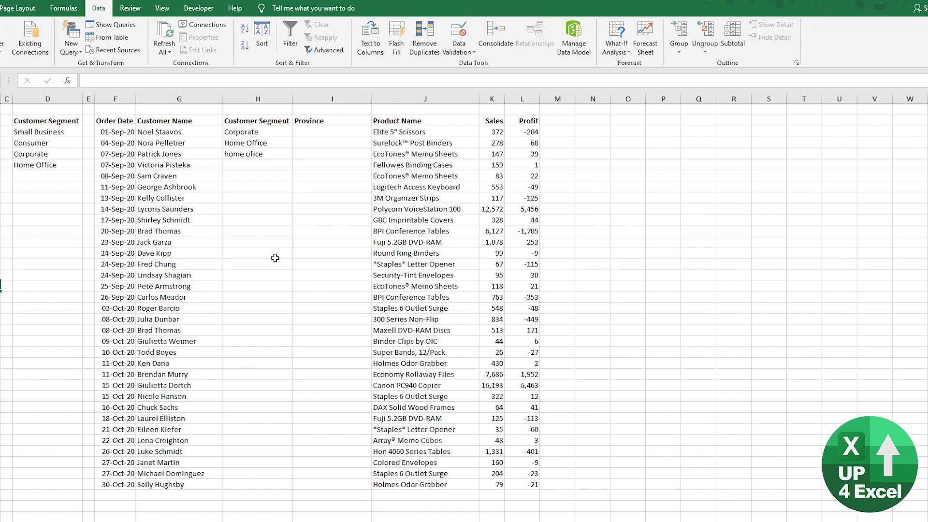
click(269, 189)
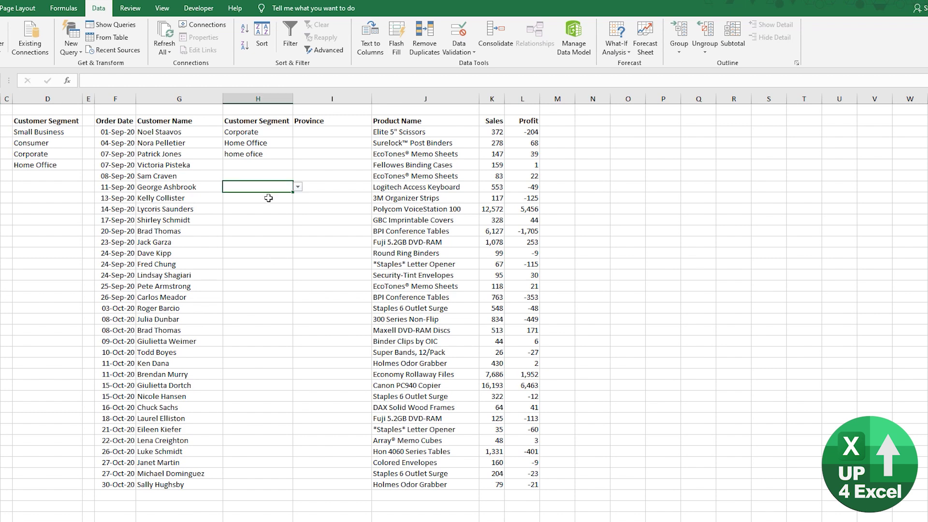
click(299, 187)
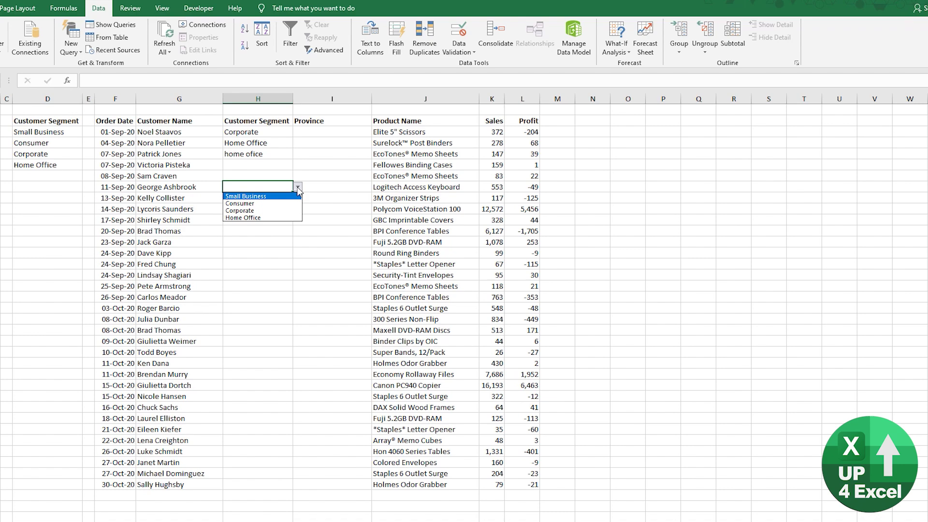
click(299, 187)
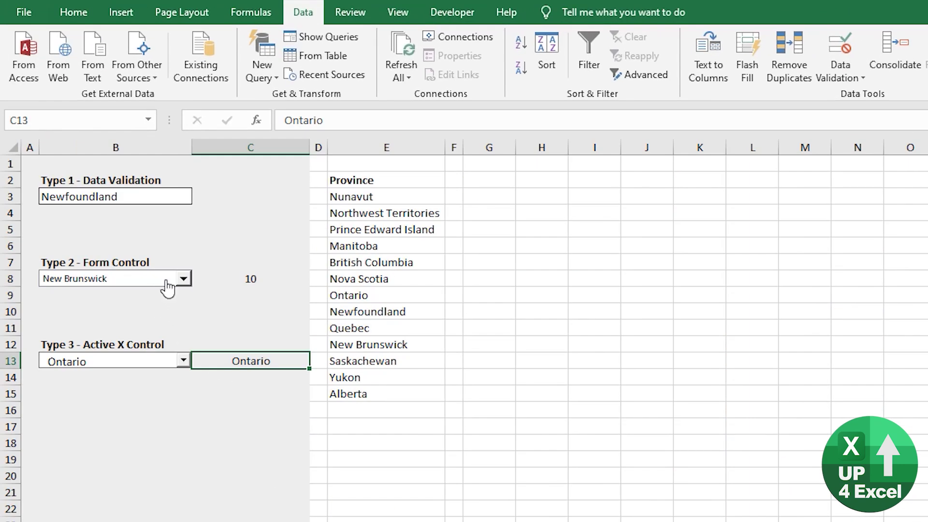
Step: Open and close the Form Control province list at B8, keeping New Brunswick, then open the ActiveX list at B13
click(100, 290)
click(184, 280)
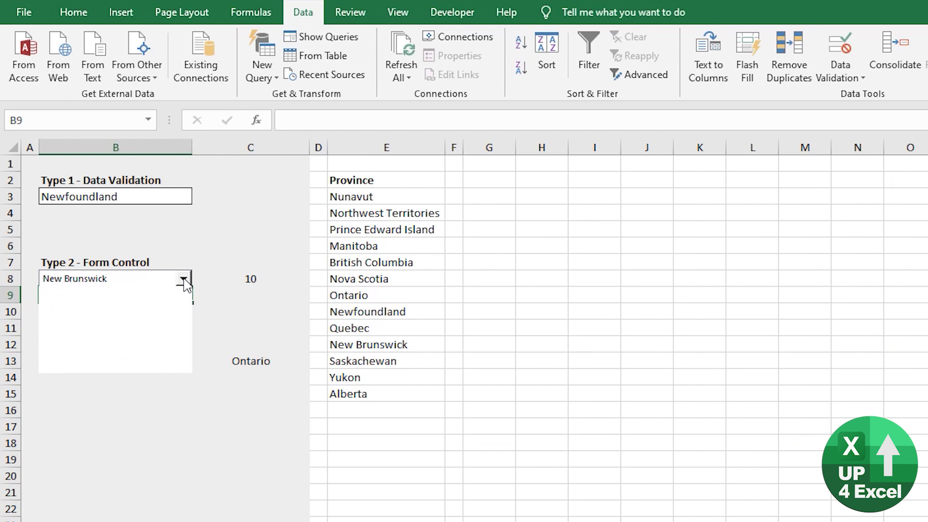
click(184, 280)
click(184, 280)
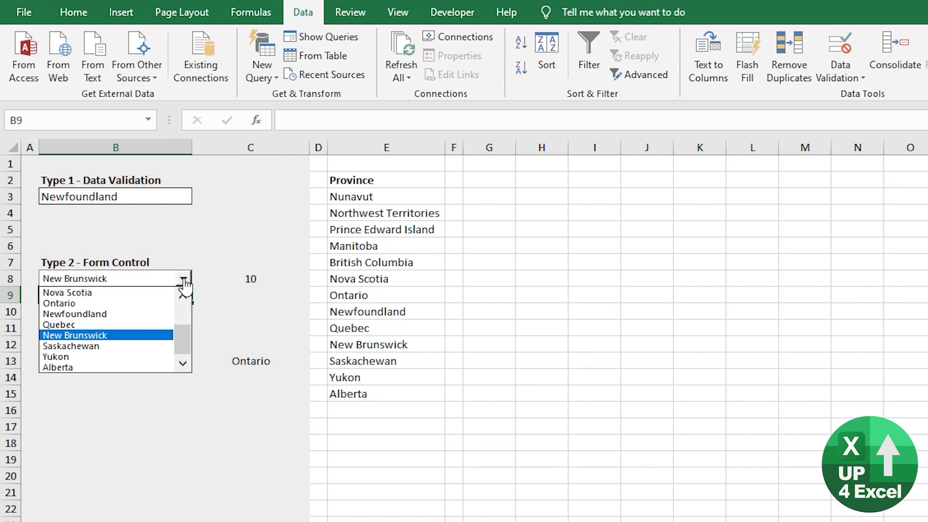
click(183, 280)
click(184, 361)
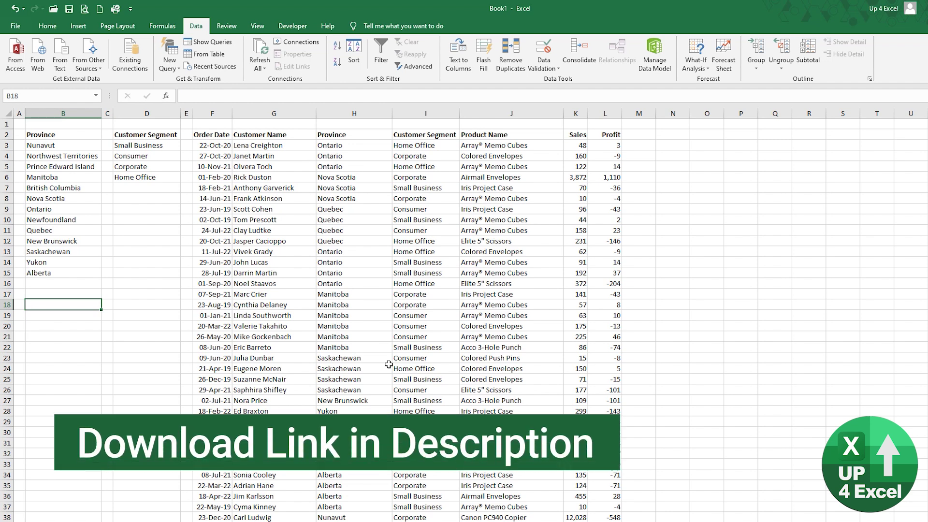
Step: Confirm Developer is ticked under Customize Ribbon in Excel Options and keep it enabled
click(282, 27)
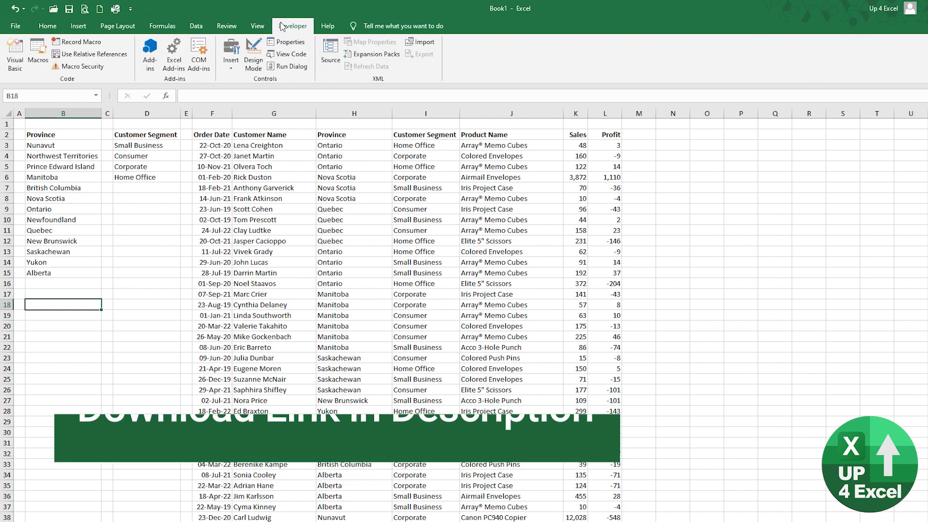
click(131, 9)
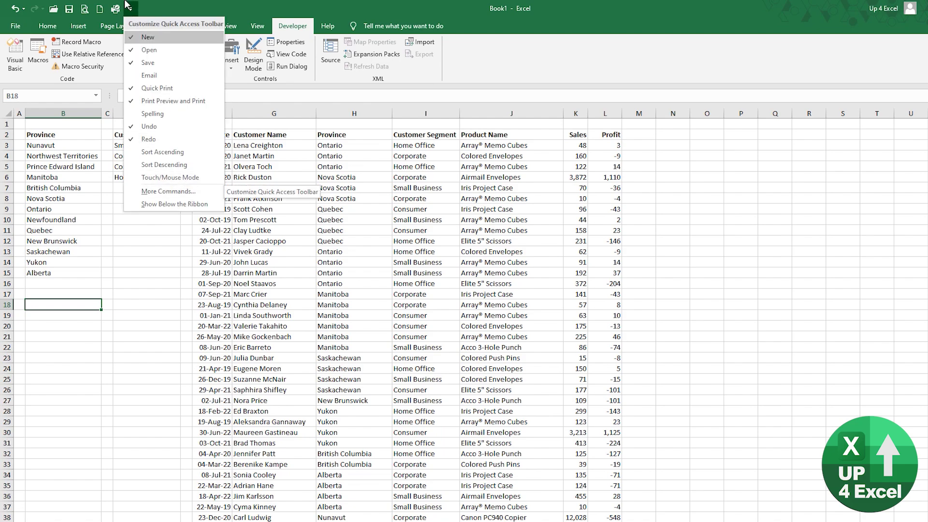
click(172, 196)
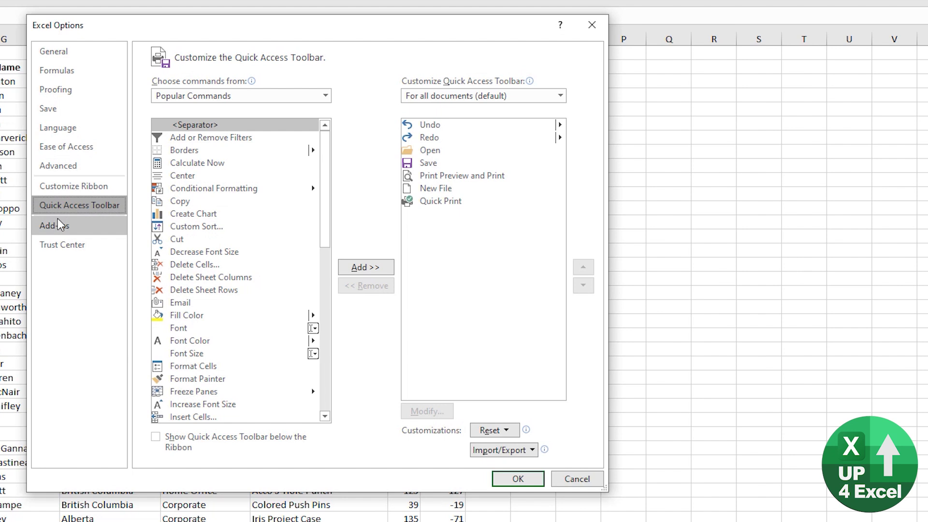
click(68, 190)
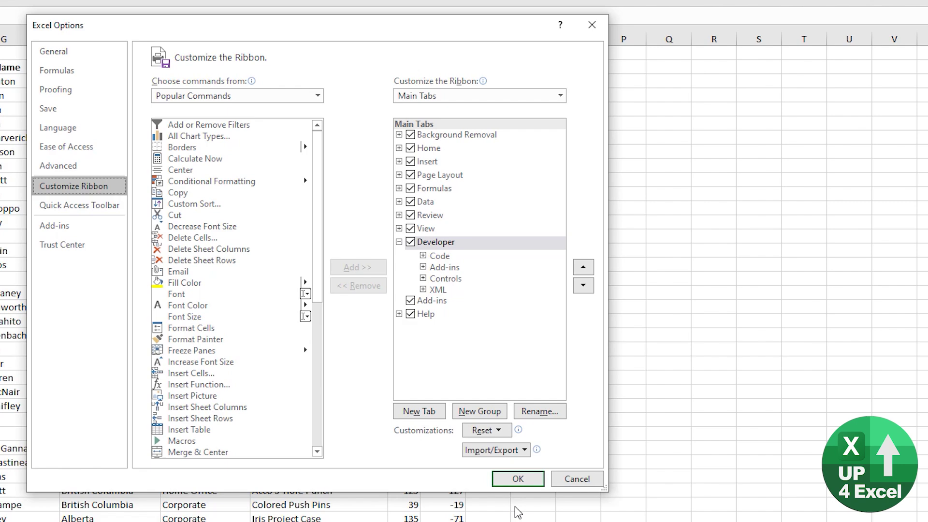
click(516, 479)
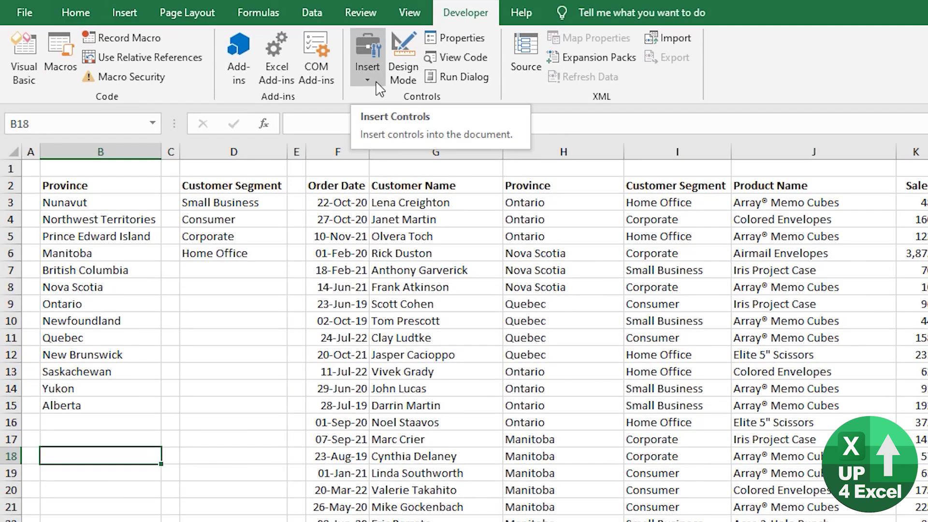
Step: Draw a Form Control combo box over B17 and C17, aligned to the left edge of column B
click(377, 82)
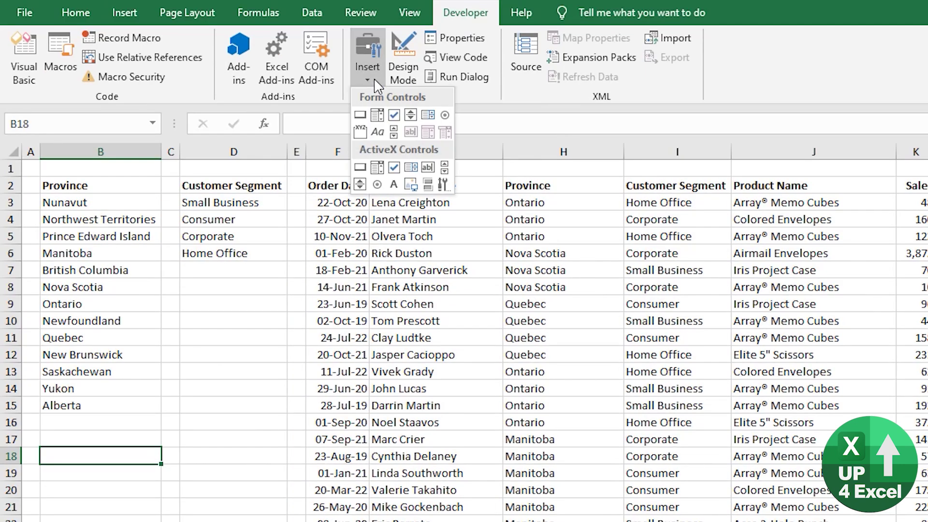
click(377, 116)
drag(49, 430, 176, 452)
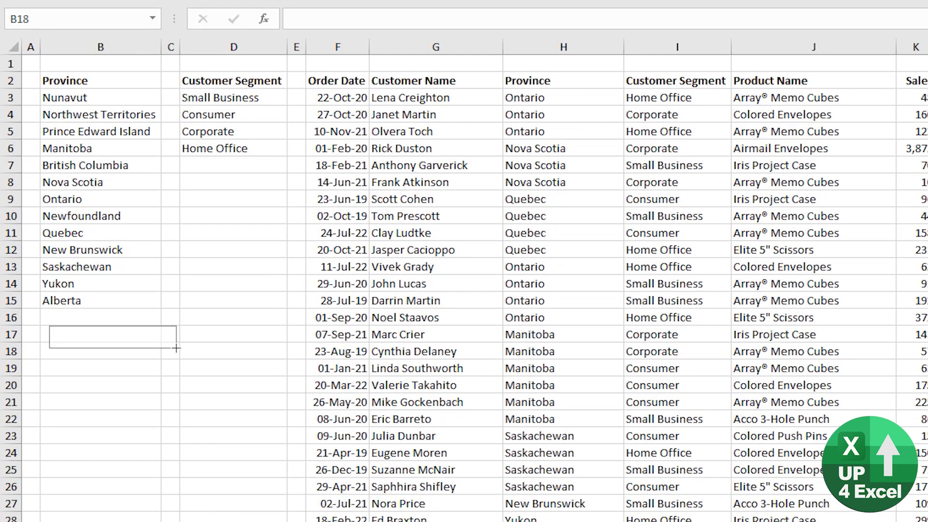
drag(176, 348, 201, 348)
drag(49, 340, 41, 341)
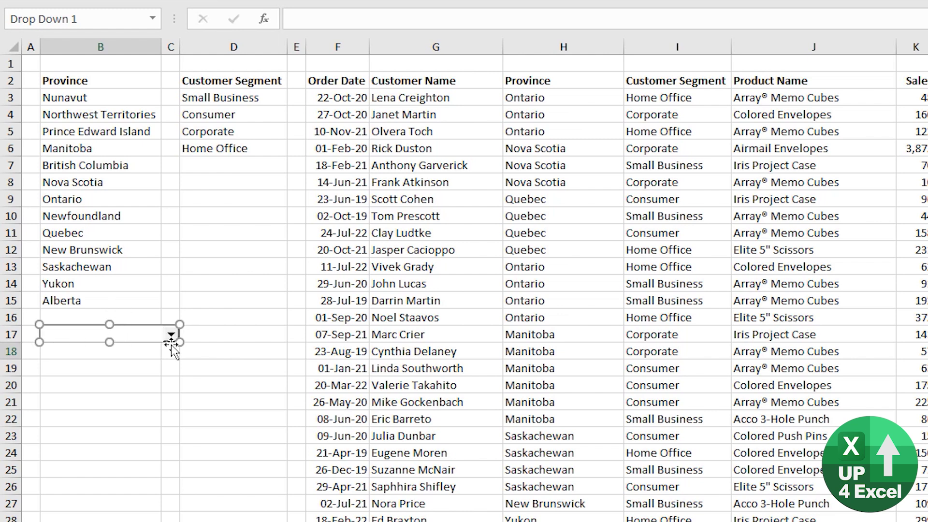
right_click(135, 335)
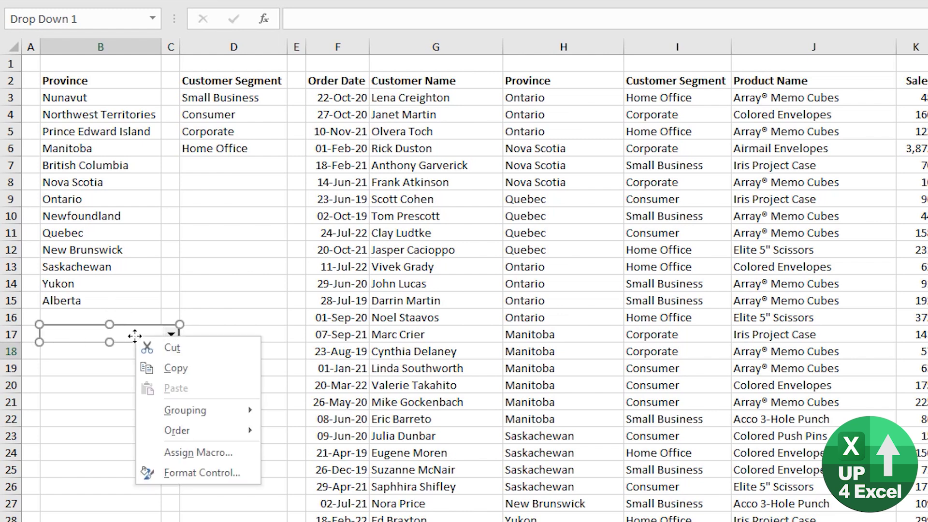
Step: Set Drop Down 1's input range to $B$3:$B$15 and its cell link to $D$17
click(203, 473)
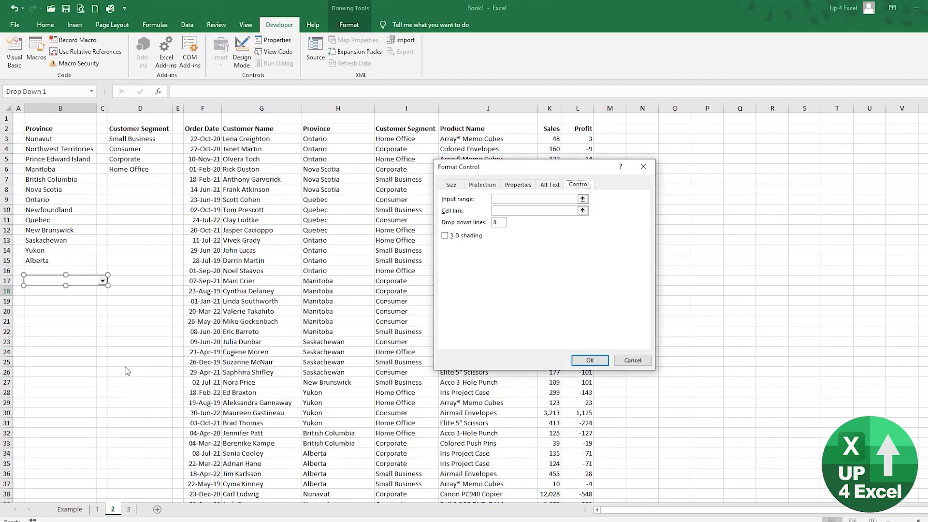
drag(73, 144, 63, 261)
click(518, 211)
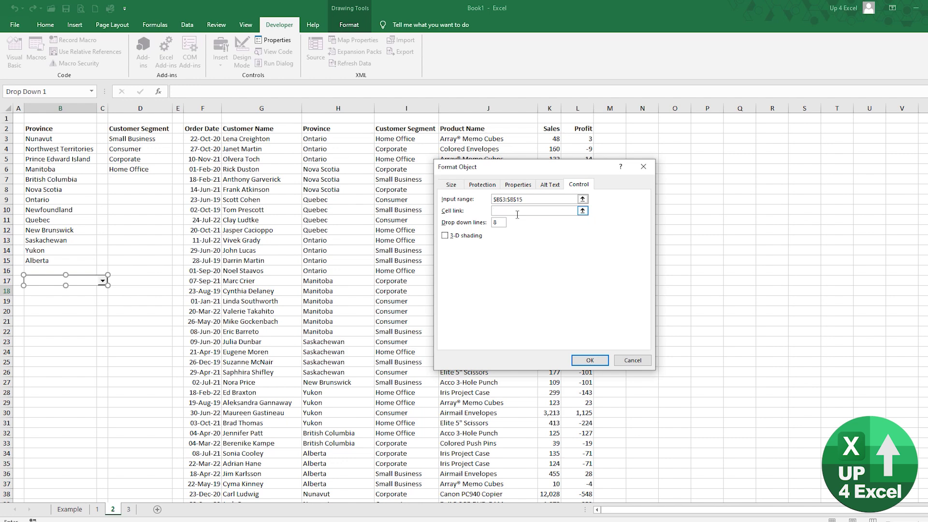
click(141, 281)
click(590, 360)
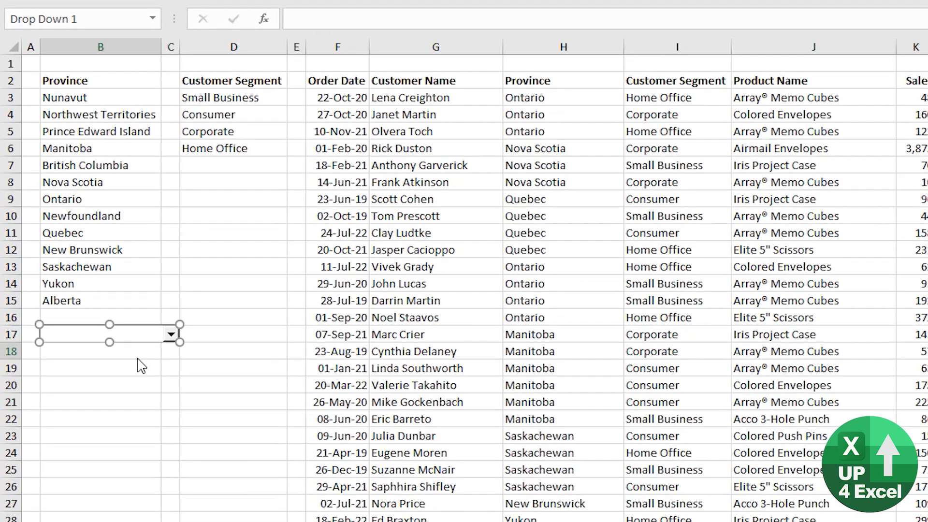
Step: Pick Newfoundland in the new combo box so D17 shows 8, then pick Nunavut so D17 shows 1
click(104, 320)
click(124, 307)
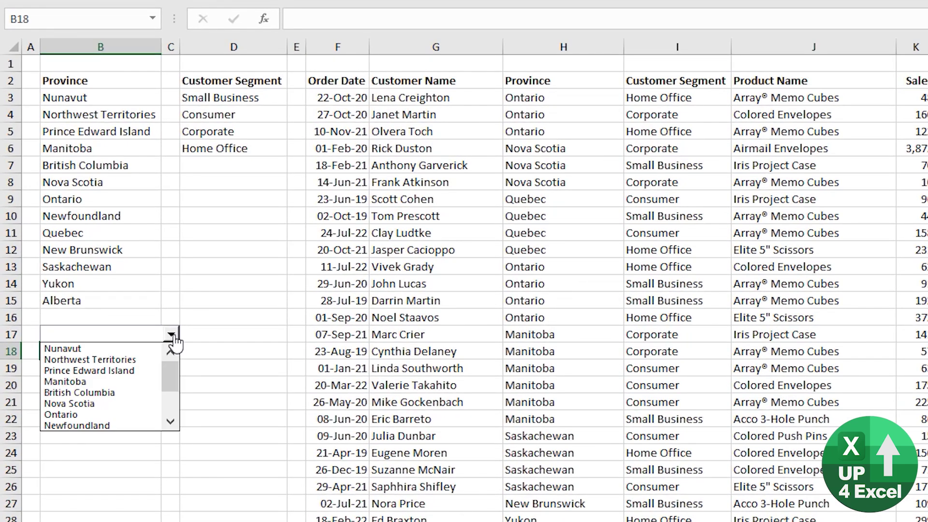
drag(175, 363, 173, 396)
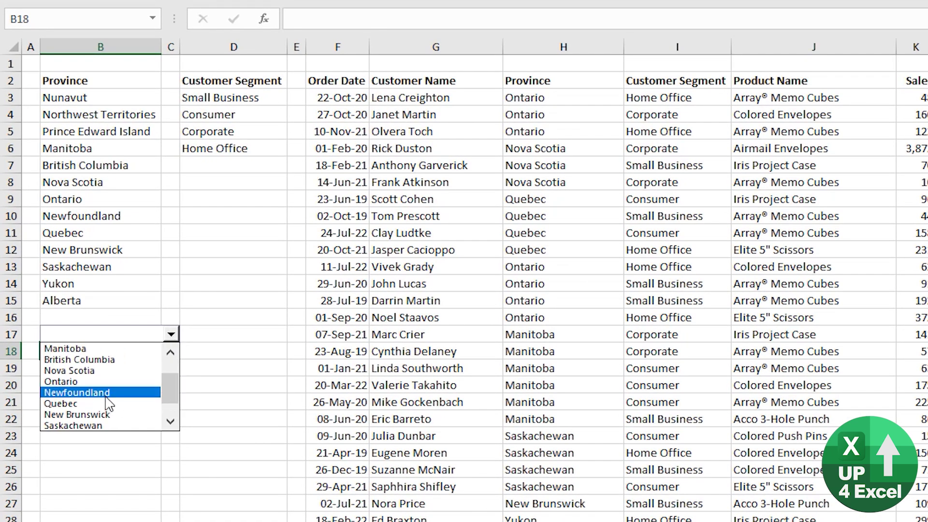
click(136, 394)
click(230, 338)
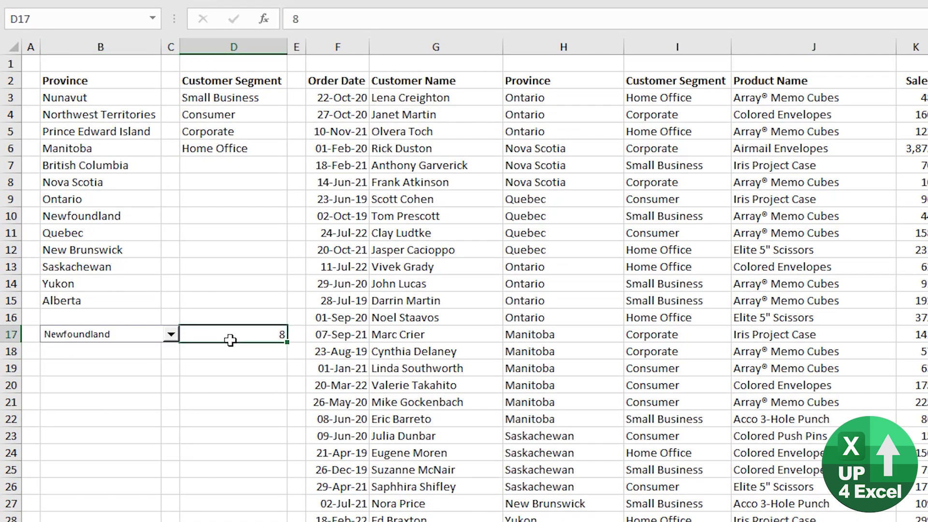
click(171, 334)
drag(170, 393, 170, 373)
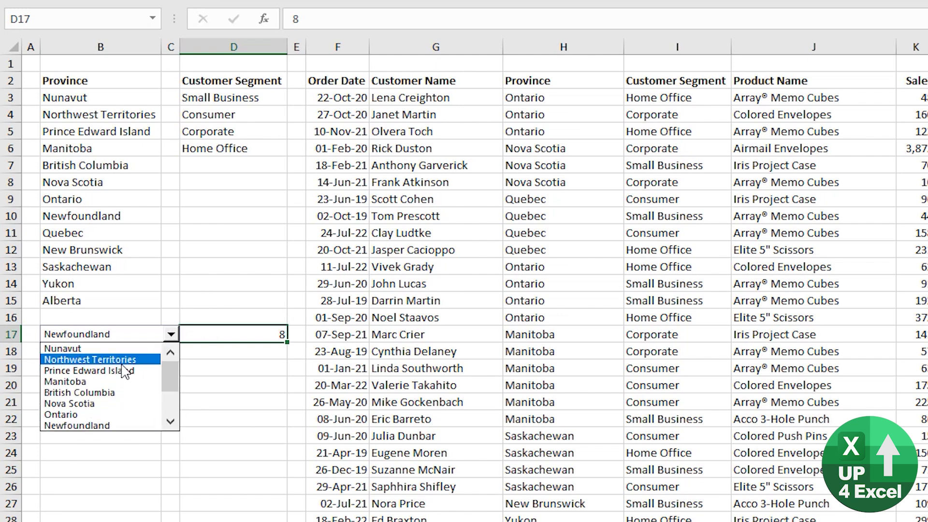
click(126, 348)
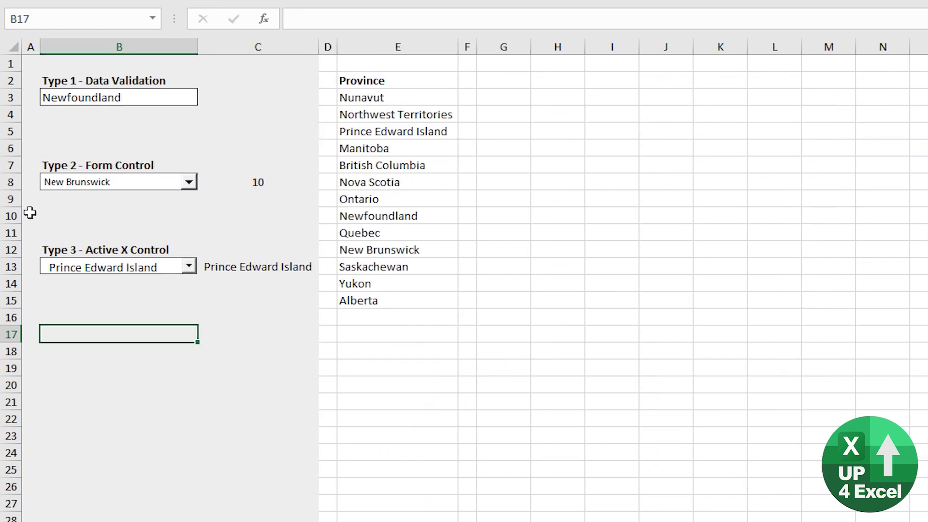
Step: Try the ActiveX and Form Control lists, choose Prince Edward Island, and back out of Assign Macro
click(190, 269)
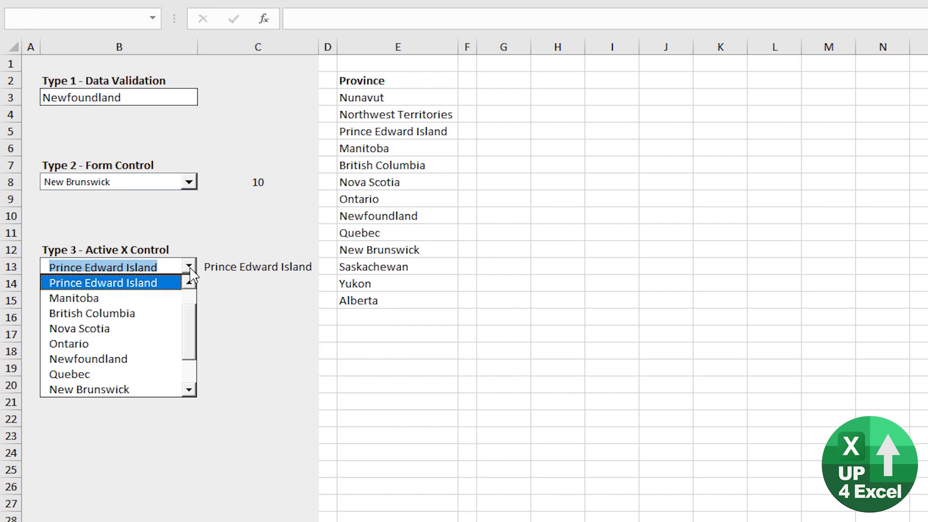
click(190, 270)
click(188, 182)
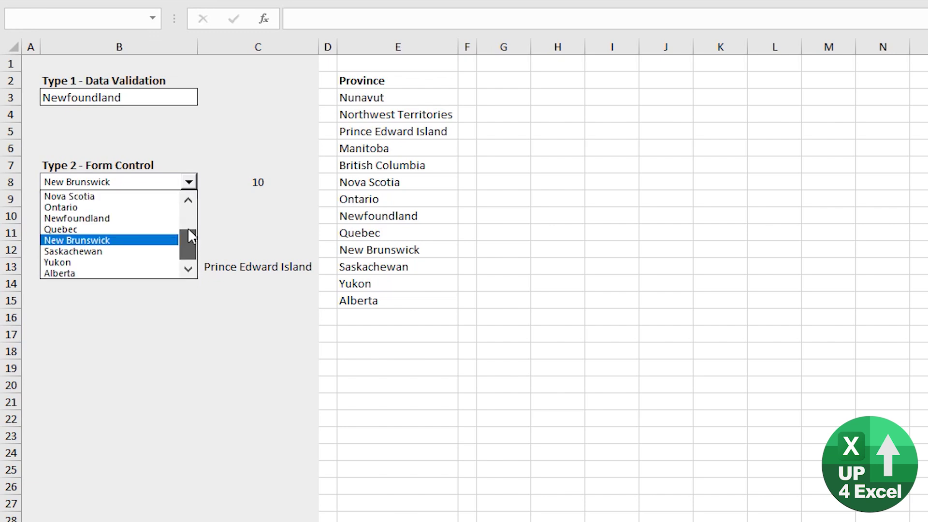
drag(187, 232, 188, 209)
click(141, 218)
right_click(144, 186)
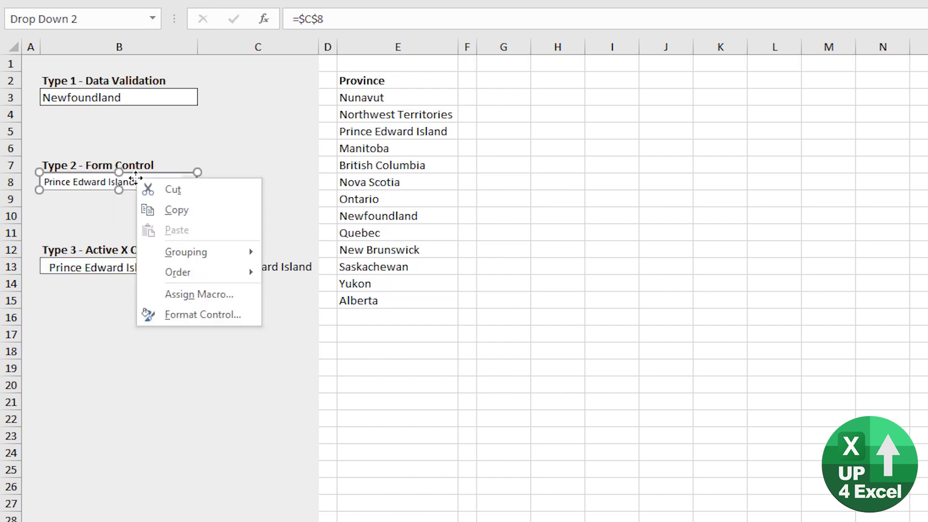
click(207, 304)
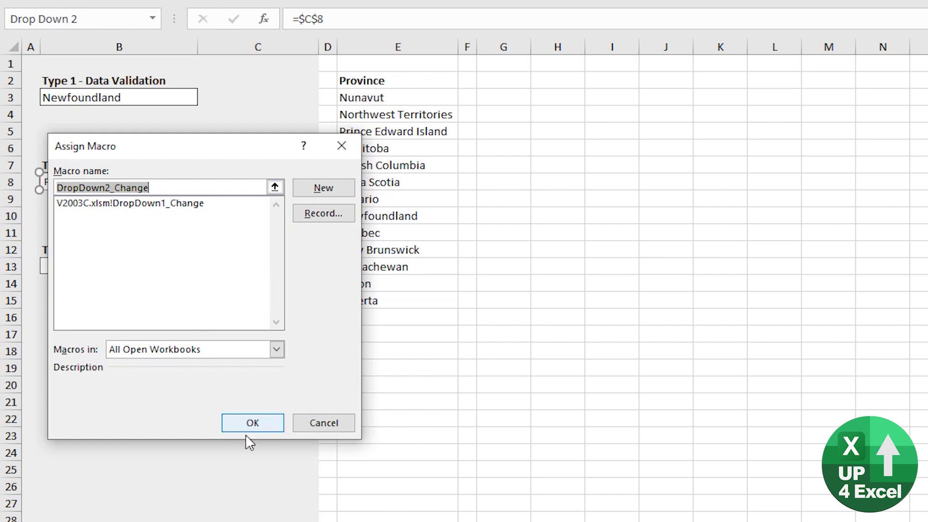
click(324, 425)
click(212, 199)
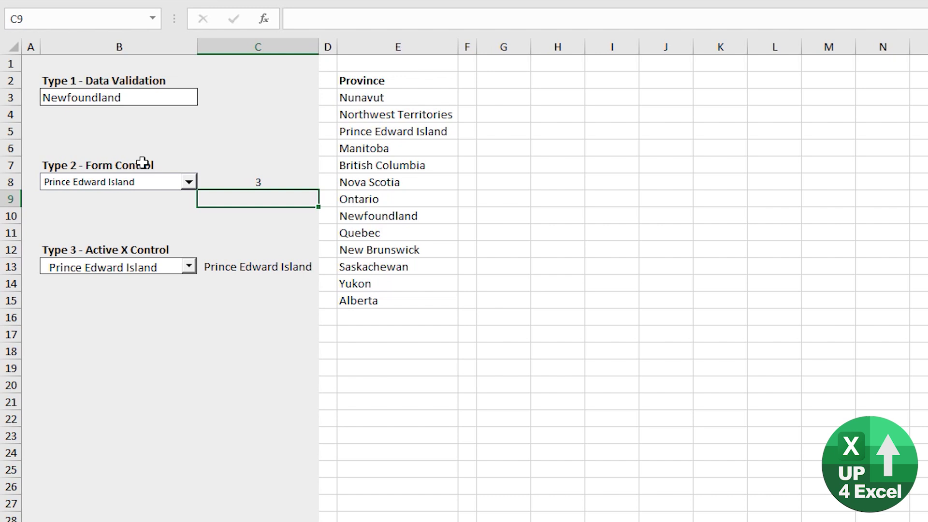
Step: Set the Form Control drop-down to Newfoundland and check that C8 returns 8
click(189, 183)
scroll(184, 239, down, 2)
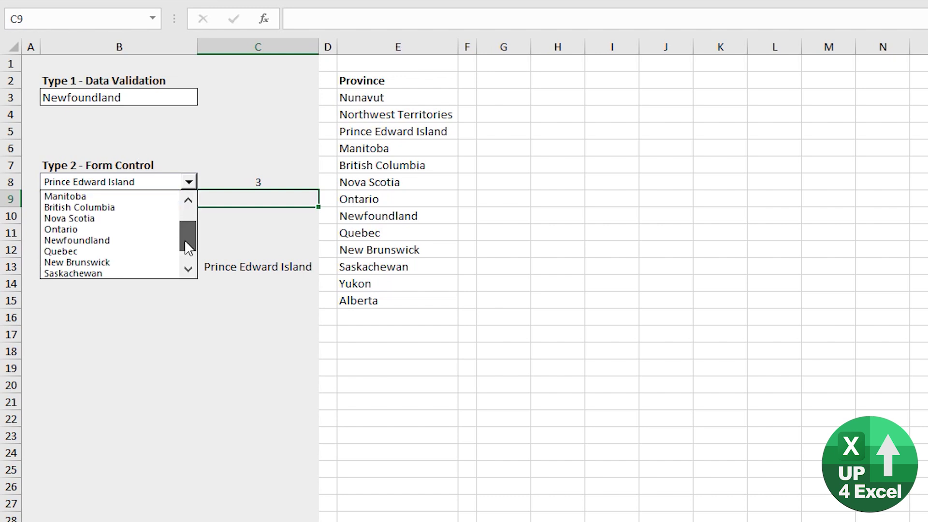
click(133, 231)
click(238, 183)
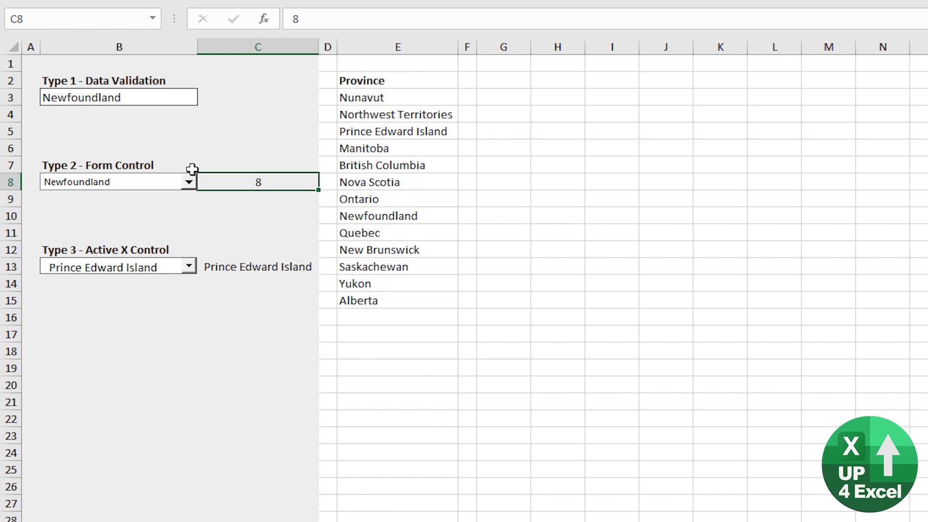
click(263, 234)
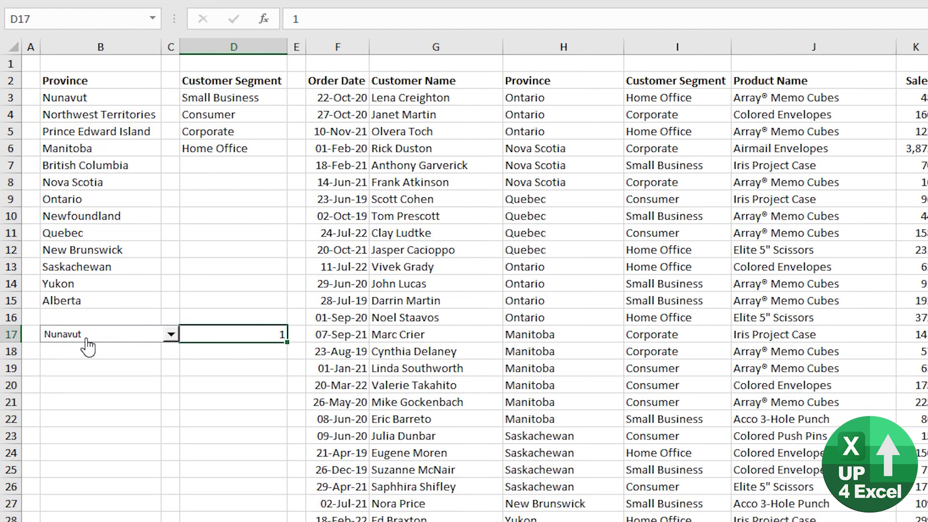
Step: Choose Prince Edward Island in the B17 combo box and confirm D17 shows 3
click(174, 339)
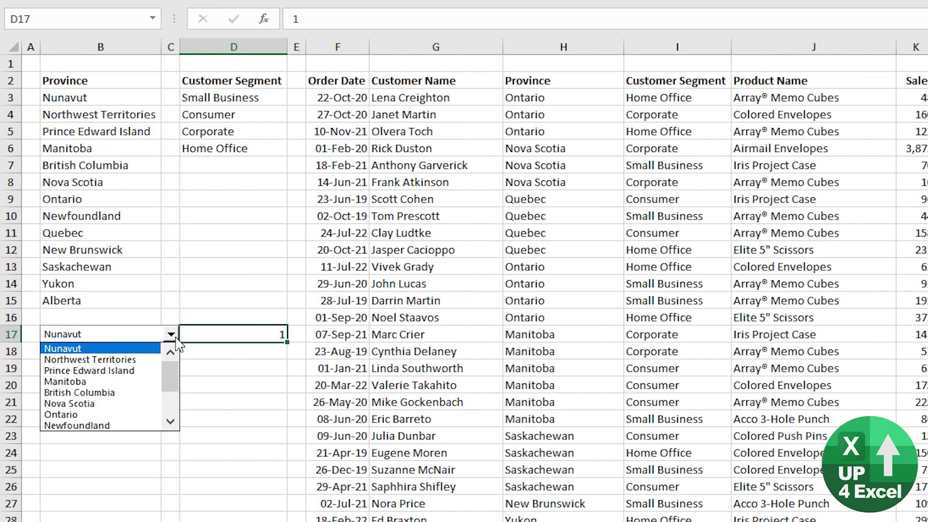
click(120, 370)
click(73, 357)
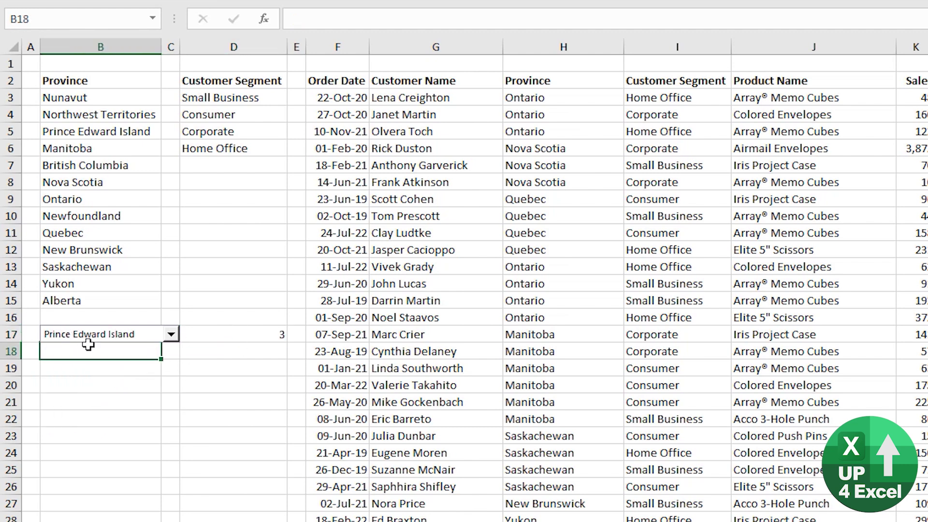
right_click(97, 339)
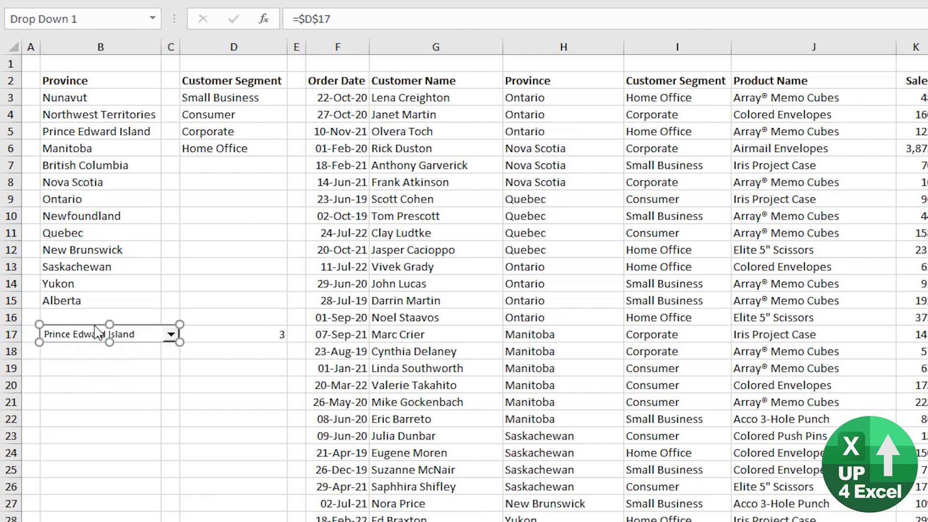
mouse_move(97, 333)
mouse_down()
mouse_move(159, 296)
mouse_move(129, 305)
mouse_move(151, 306)
mouse_move(107, 333)
mouse_up()
click(272, 349)
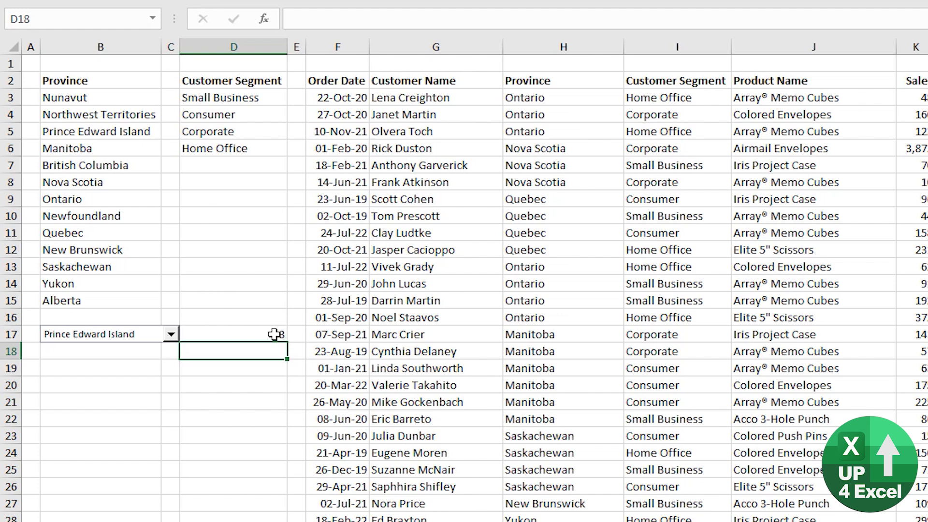
click(274, 334)
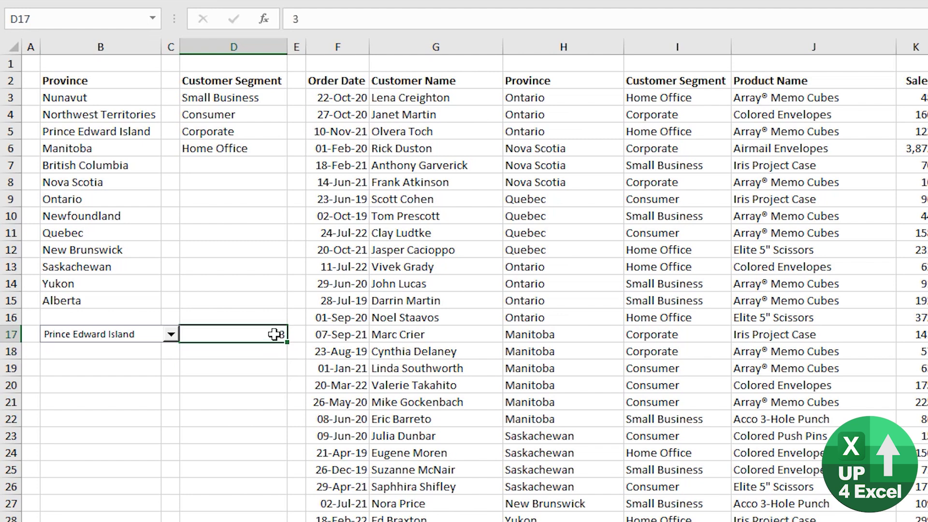
Step: Begin an =OFFSET( formula in D18 with the locked reference $B$2
click(239, 355)
text(=)
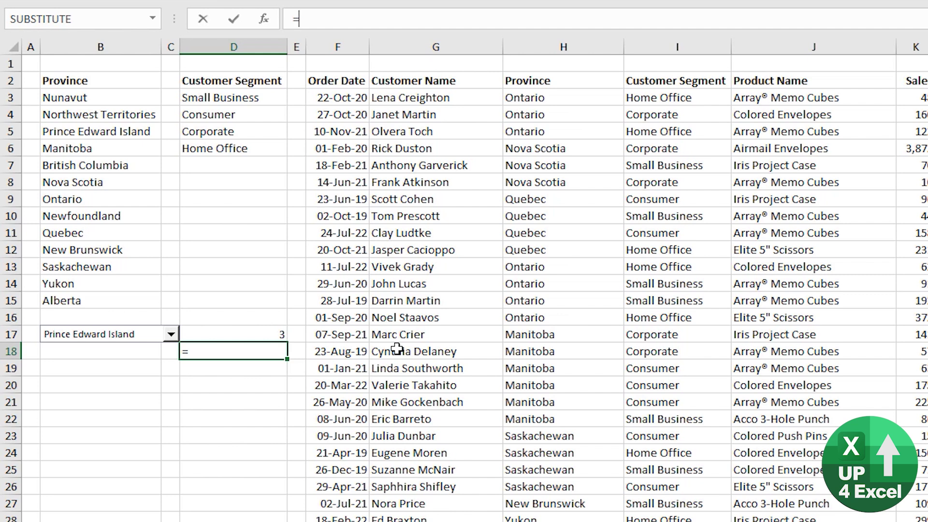
text(=offset()
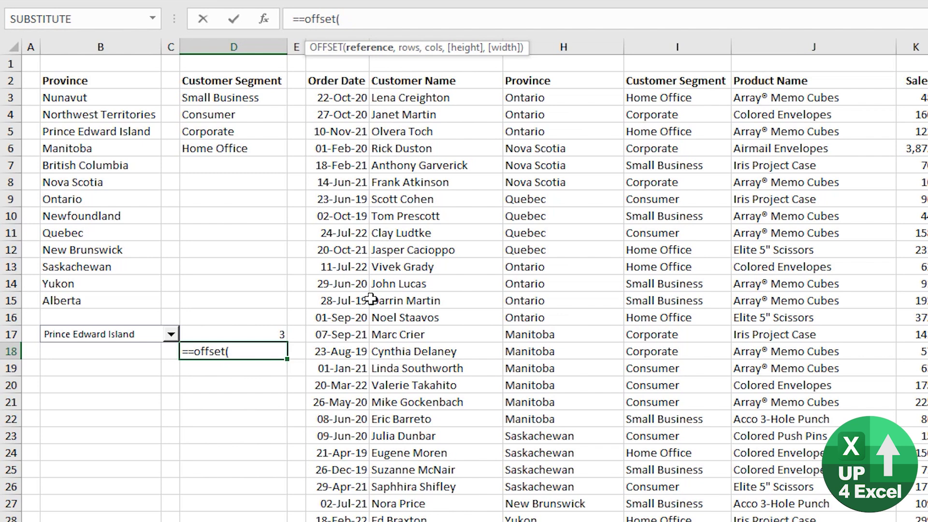
click(304, 19)
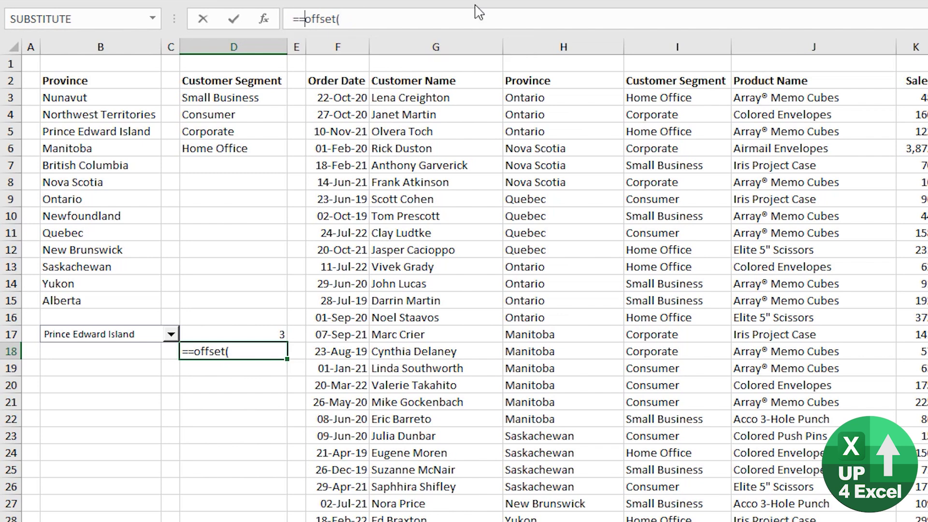
key(BackSpace)
click(476, 10)
click(92, 81)
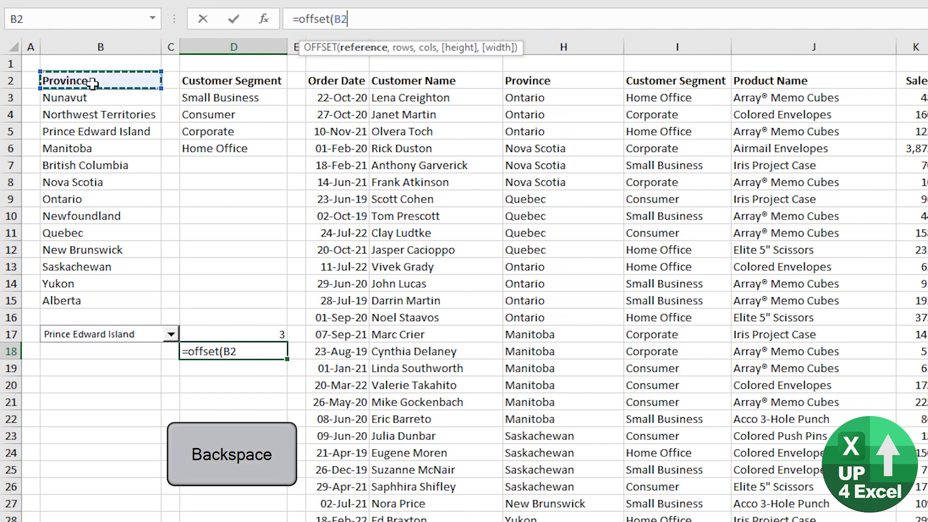
key(F4)
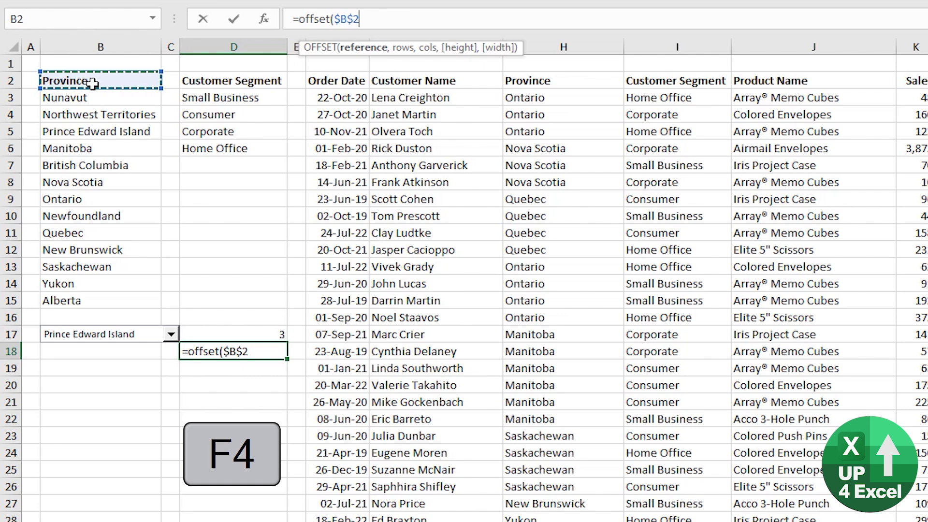
Step: Complete =OFFSET($B$2,D17,0) in D18 and test it by picking Ontario in the combo box
text(,)
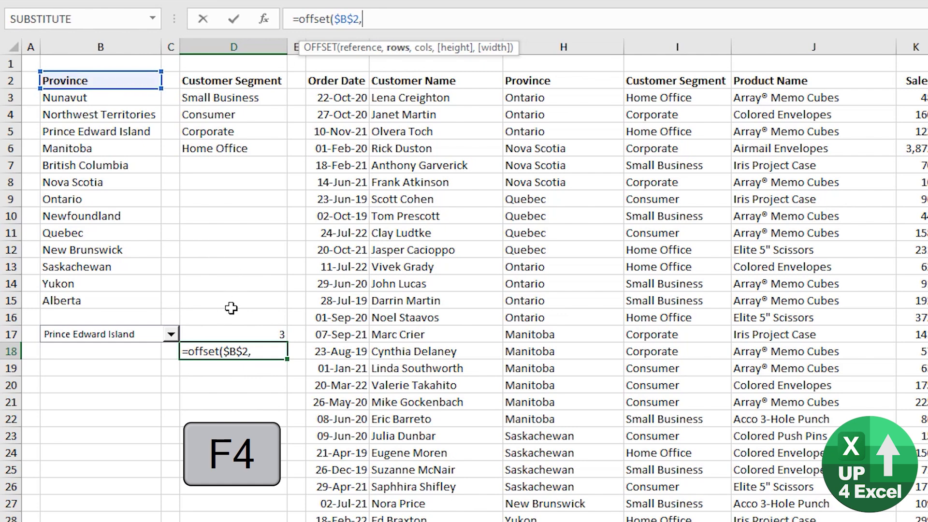
click(227, 335)
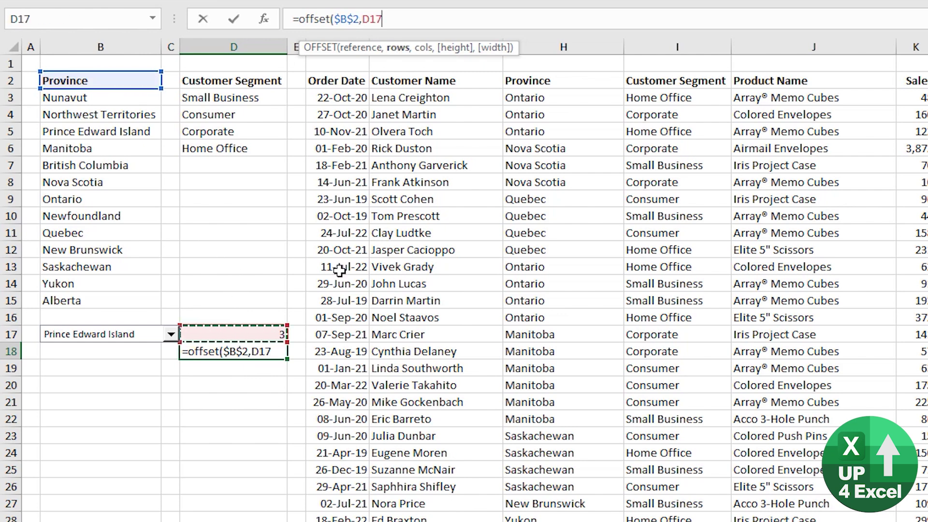
text(,)
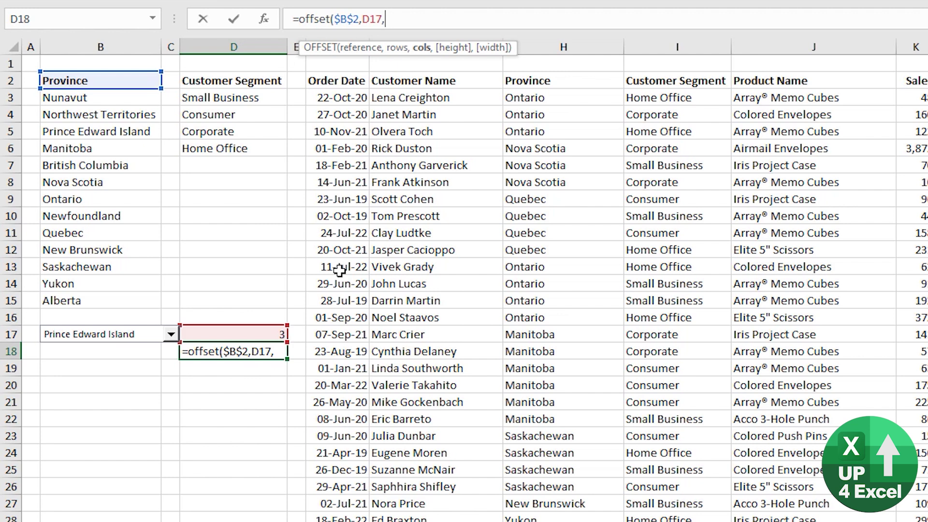
text(0))
key(Return)
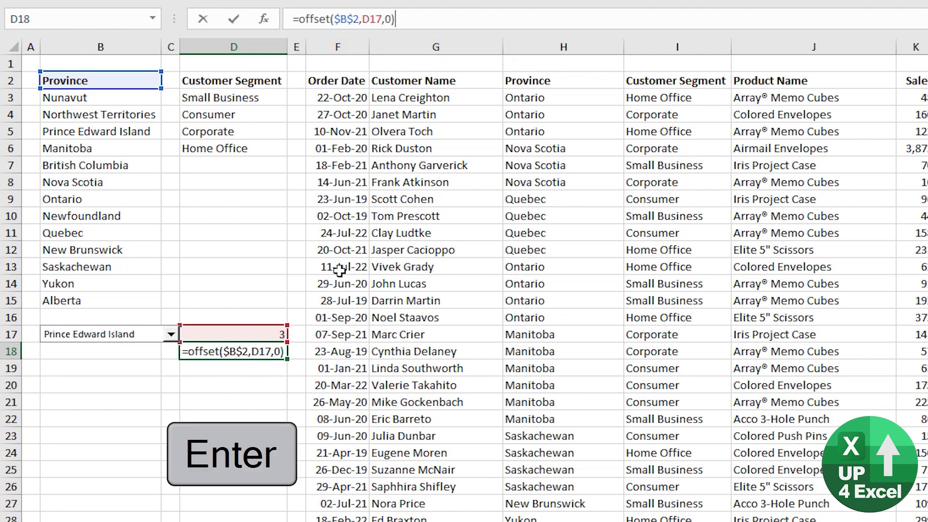
key(Up)
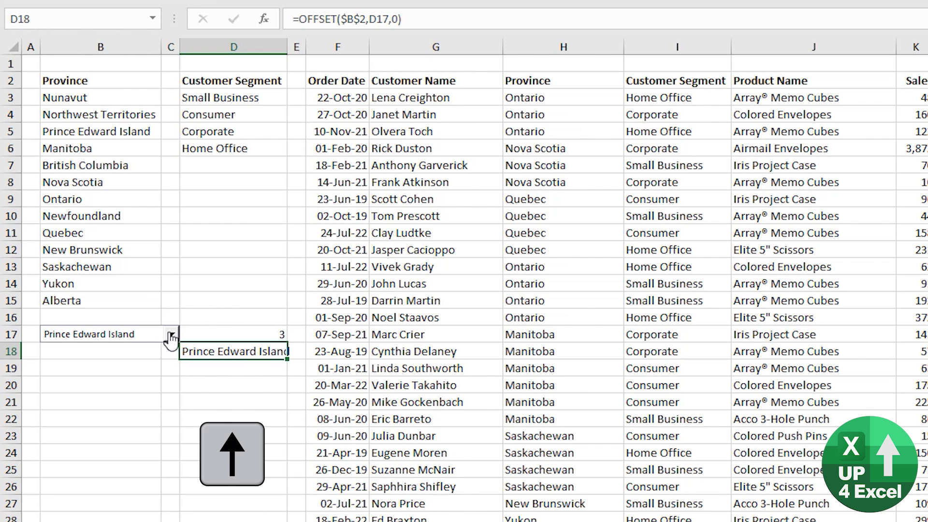
click(171, 334)
click(121, 390)
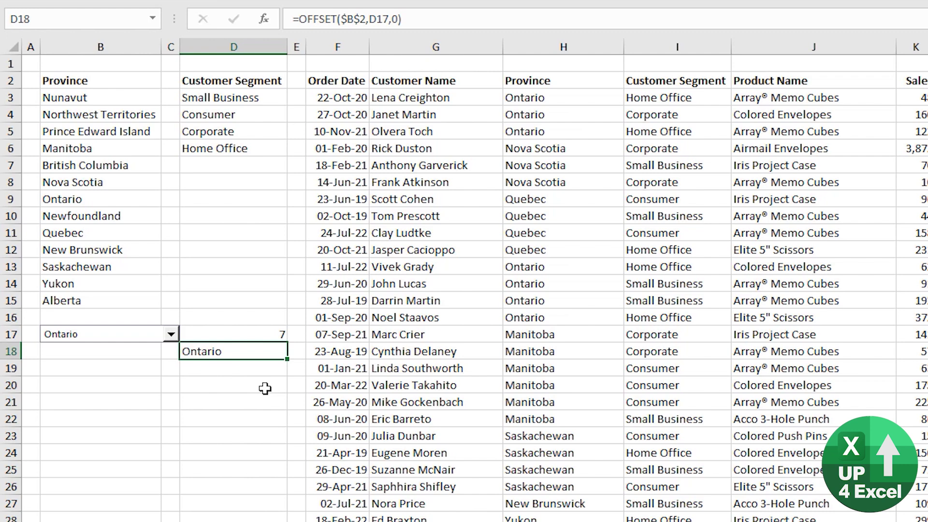
Step: Review the Format Control tabs and turn on 3-D shading for the B17 province combo box
right_click(117, 335)
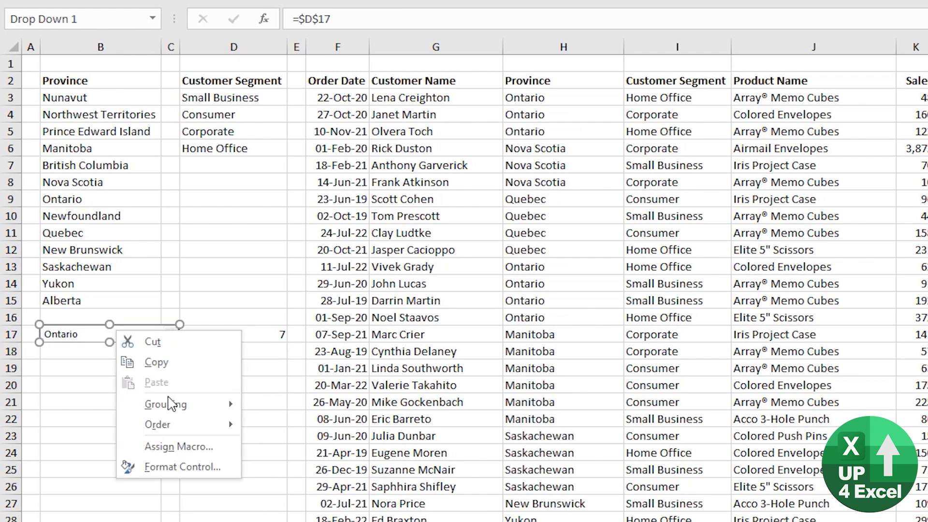
click(183, 467)
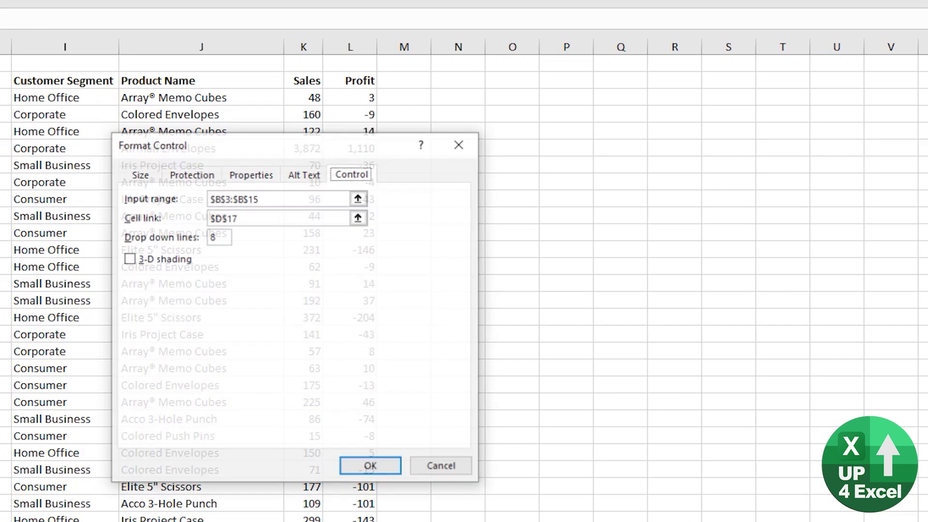
click(129, 259)
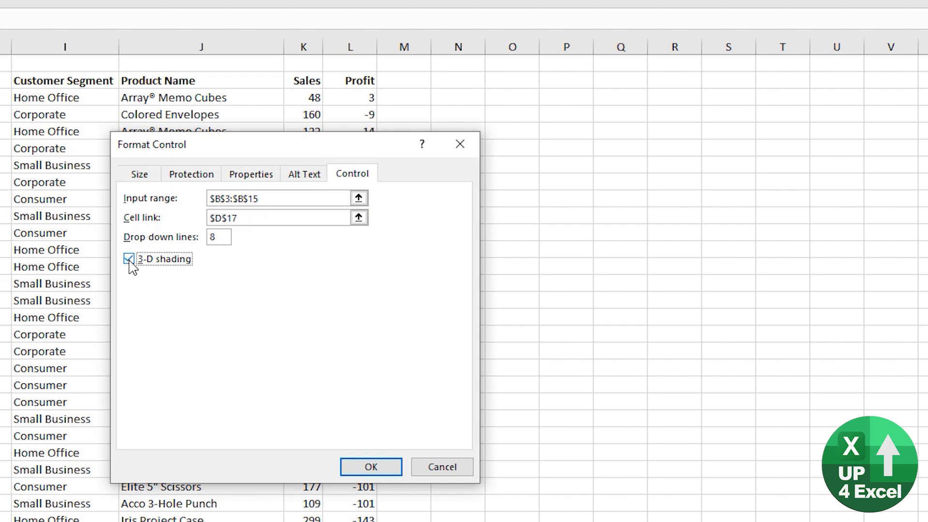
click(130, 261)
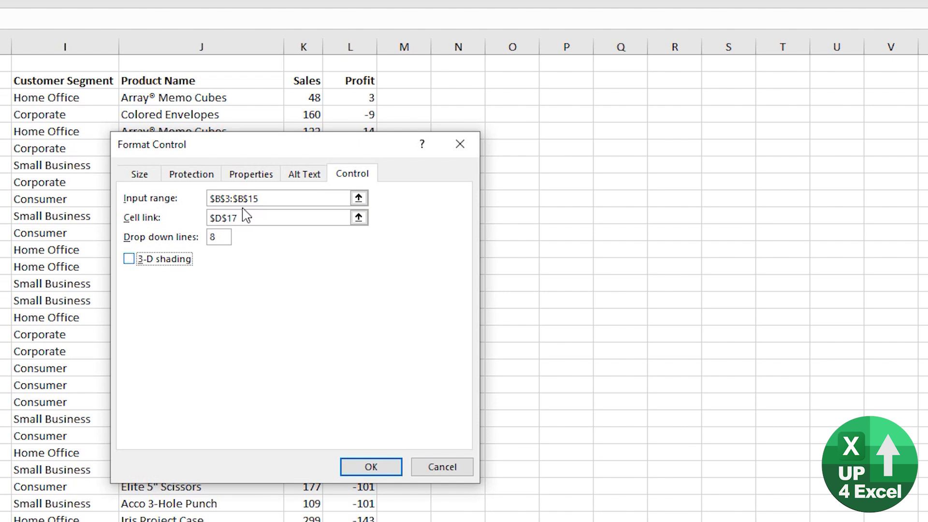
click(299, 176)
click(263, 178)
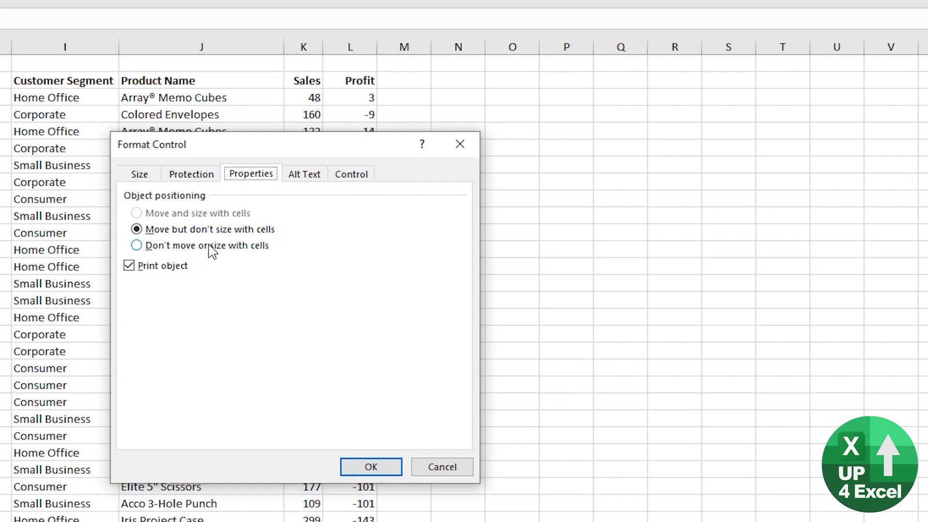
click(196, 174)
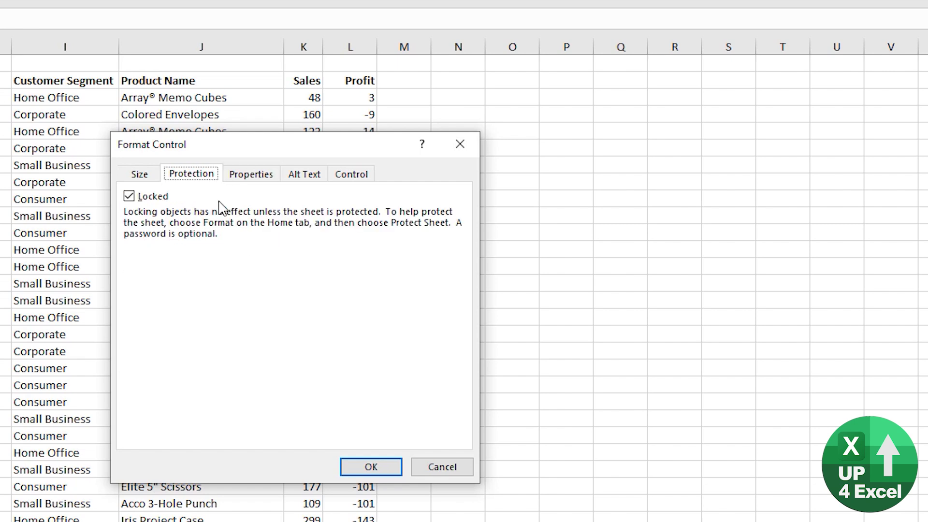
key(ctrl+shift+Tab)
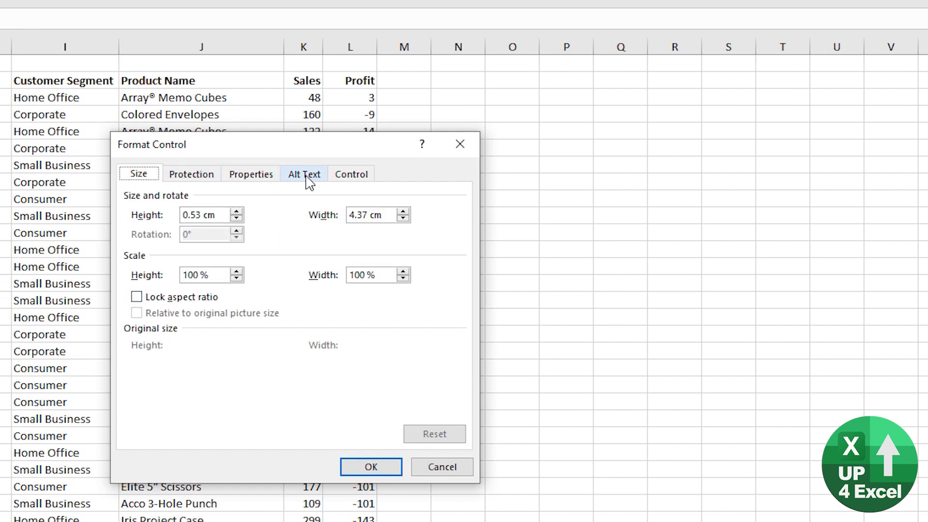
key(ctrl+shift+Tab)
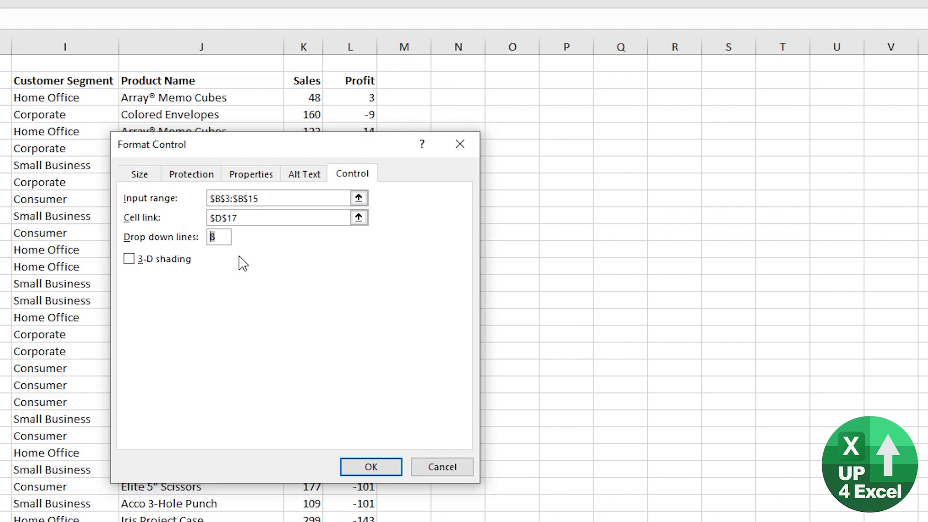
click(141, 261)
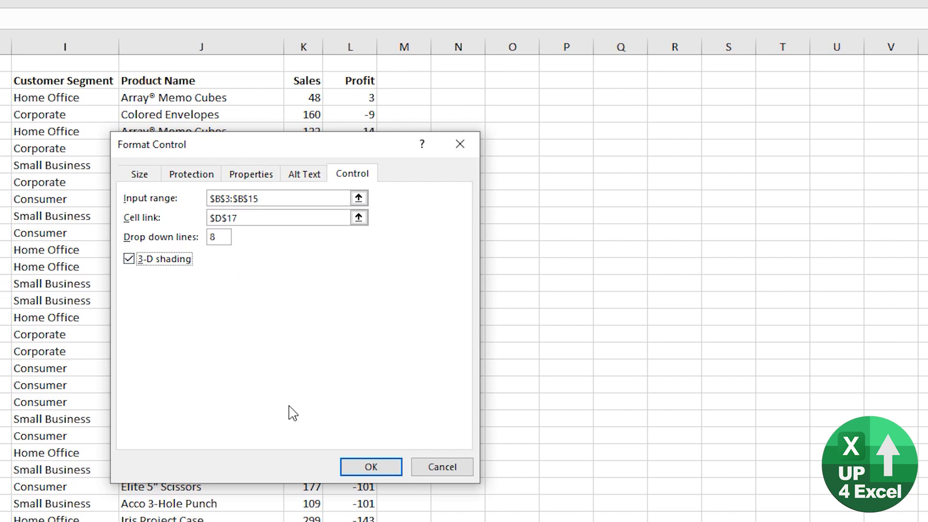
click(371, 467)
click(130, 414)
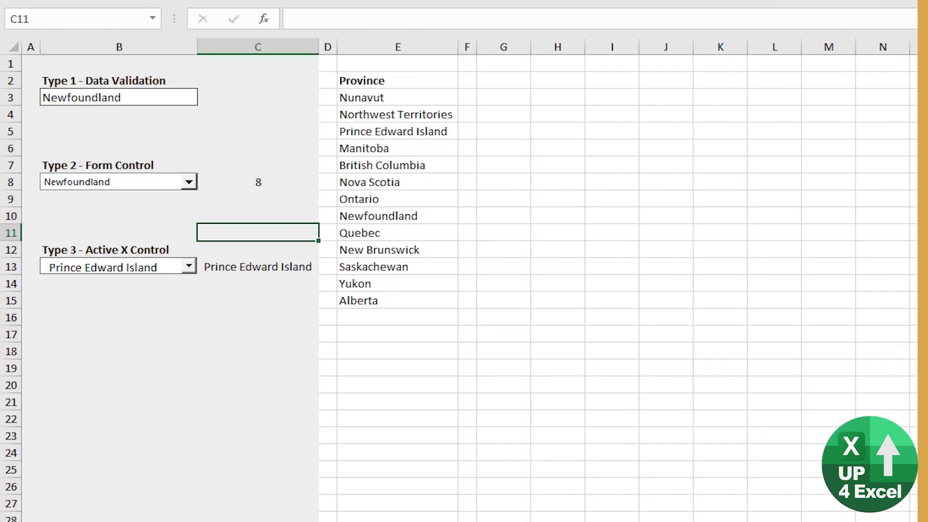
click(190, 267)
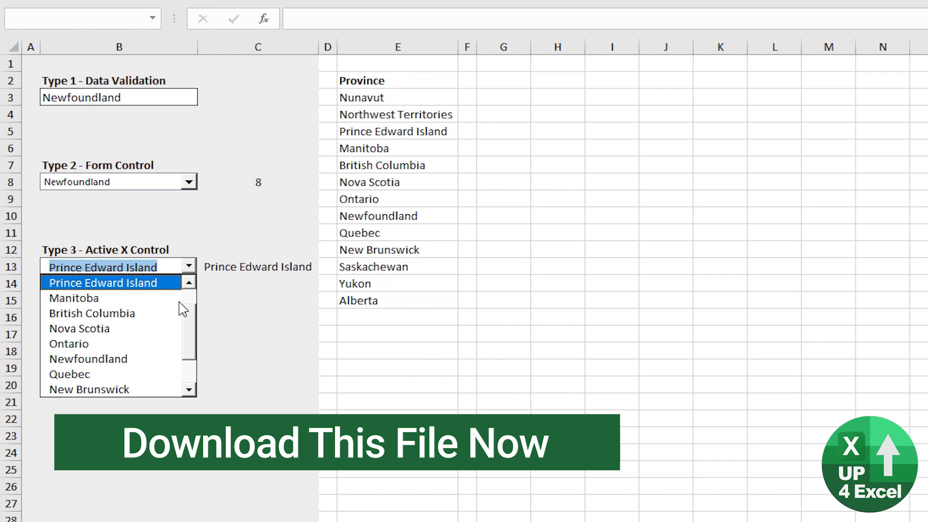
drag(193, 354, 196, 305)
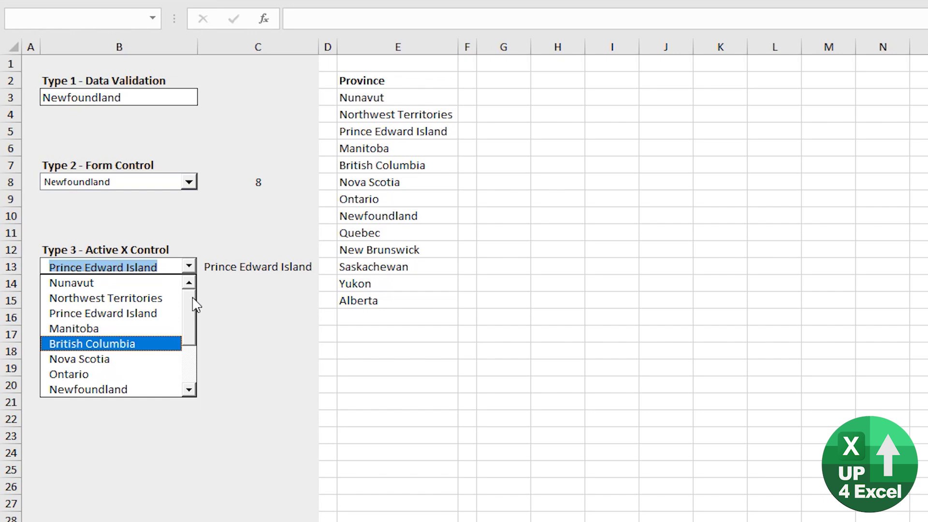
click(158, 316)
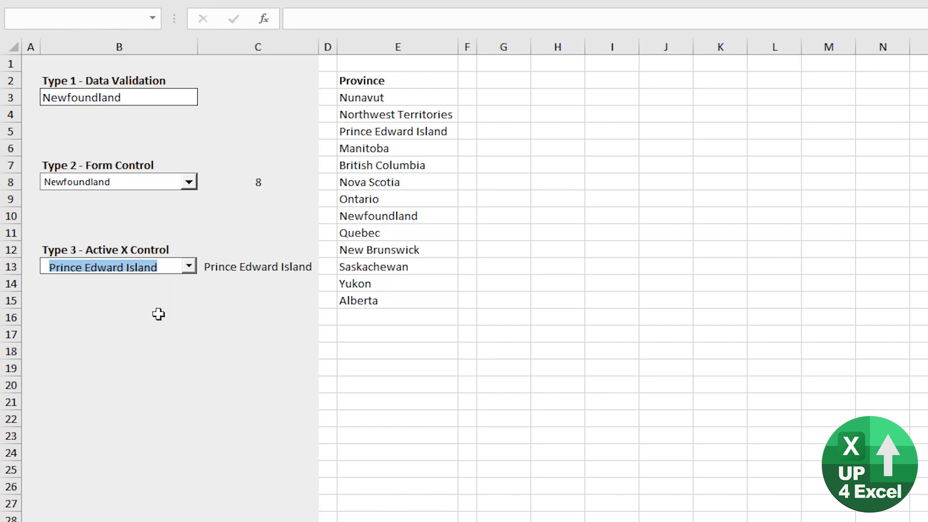
click(158, 314)
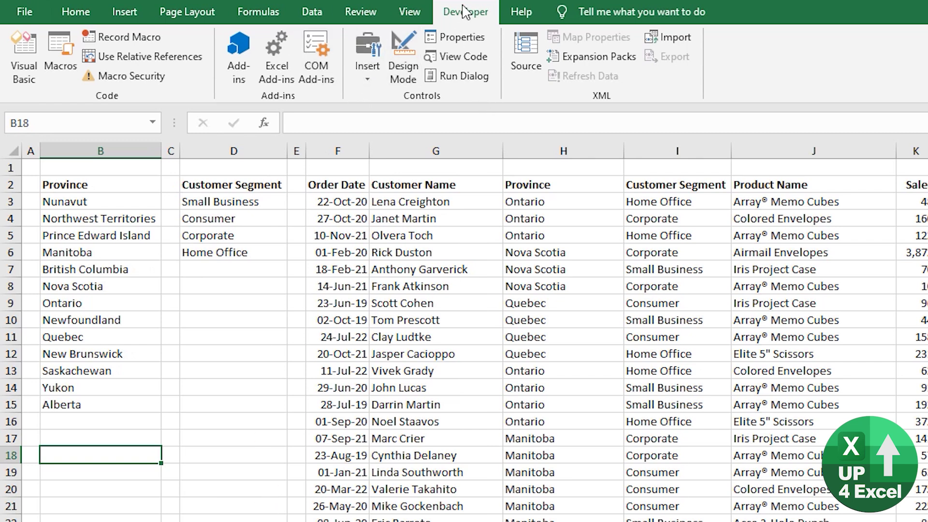
Step: Draw an ActiveX combo box from Developer > Insert over cell B18
click(368, 68)
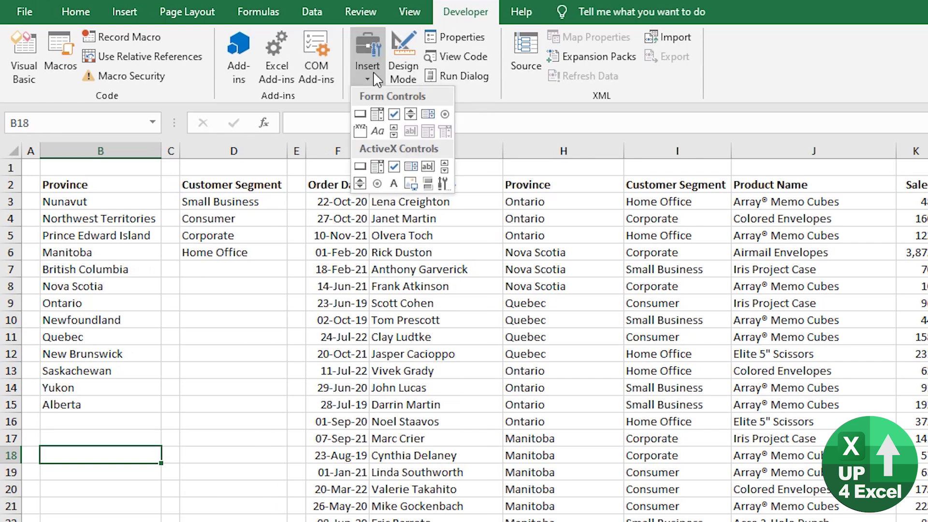
click(377, 167)
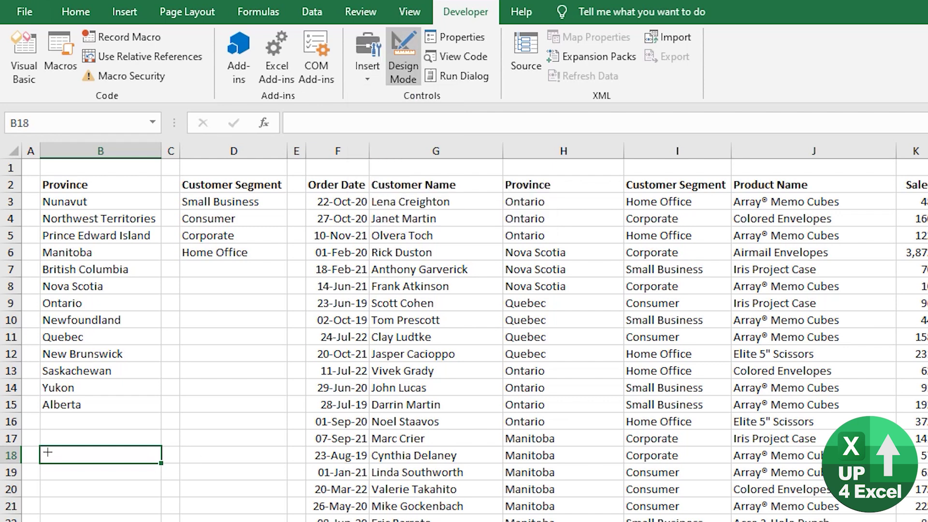
drag(47, 452, 179, 463)
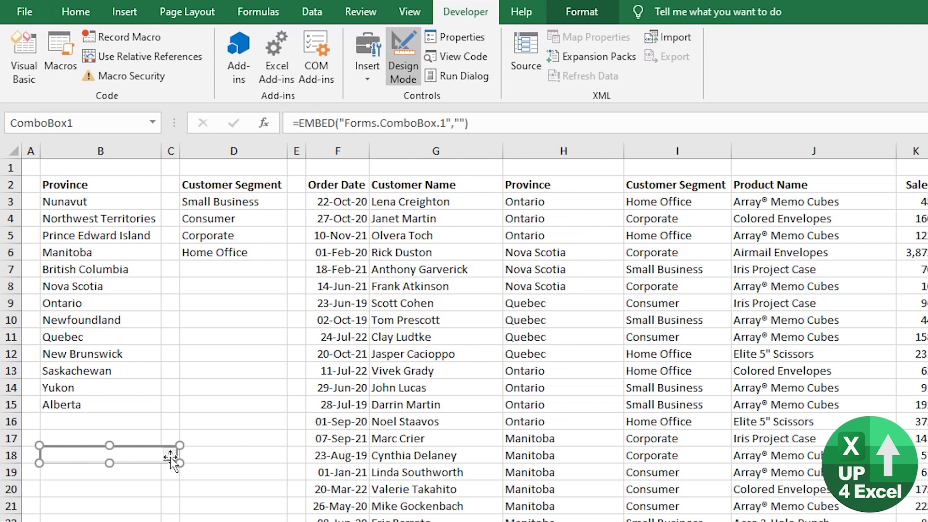
click(125, 497)
click(139, 457)
Step: Turn Design Mode off to try the still-empty combo box, then turn it back on
click(407, 70)
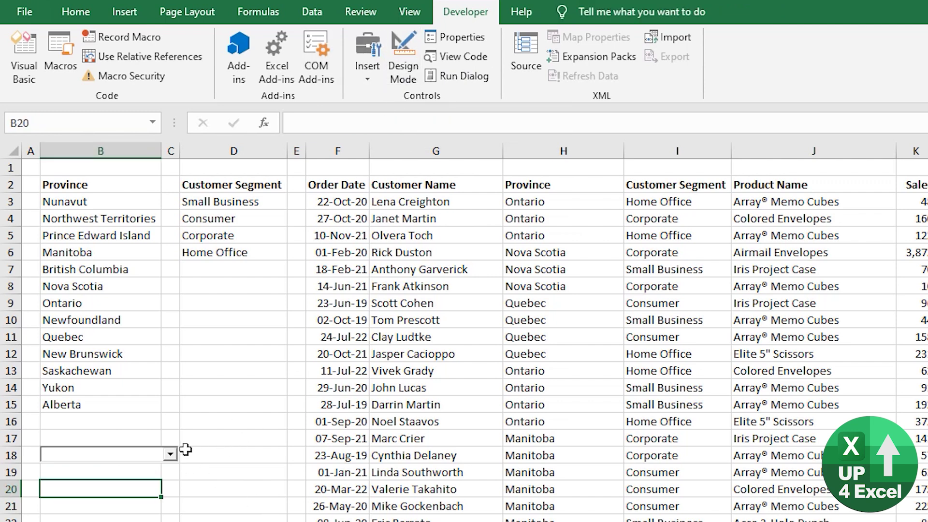
click(159, 454)
click(139, 502)
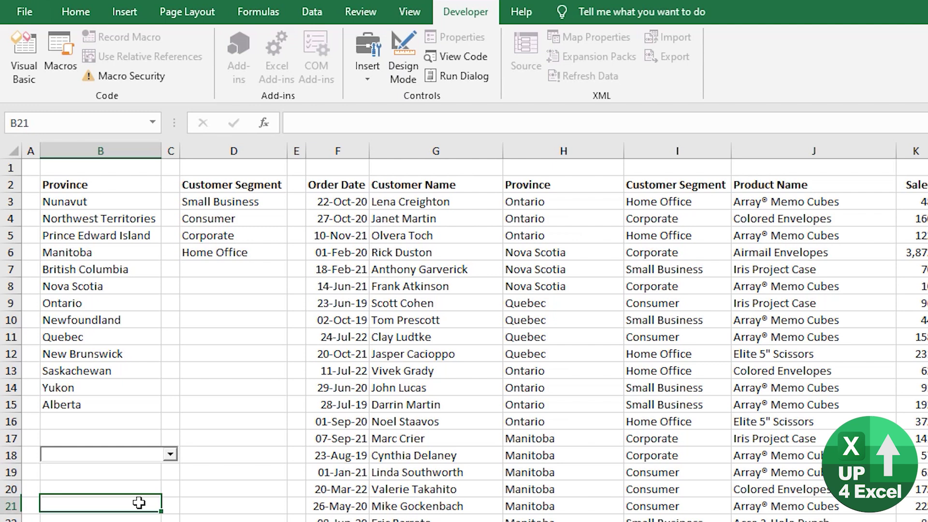
click(171, 456)
click(129, 499)
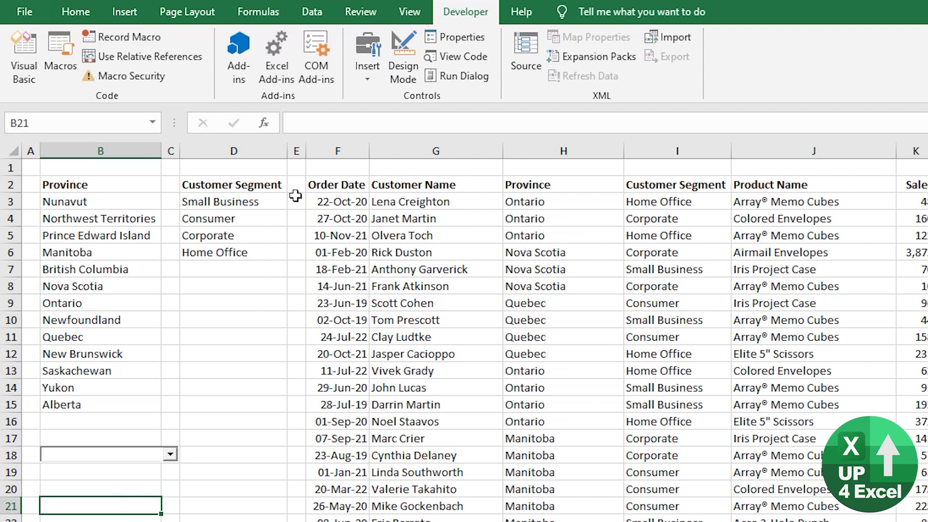
click(402, 72)
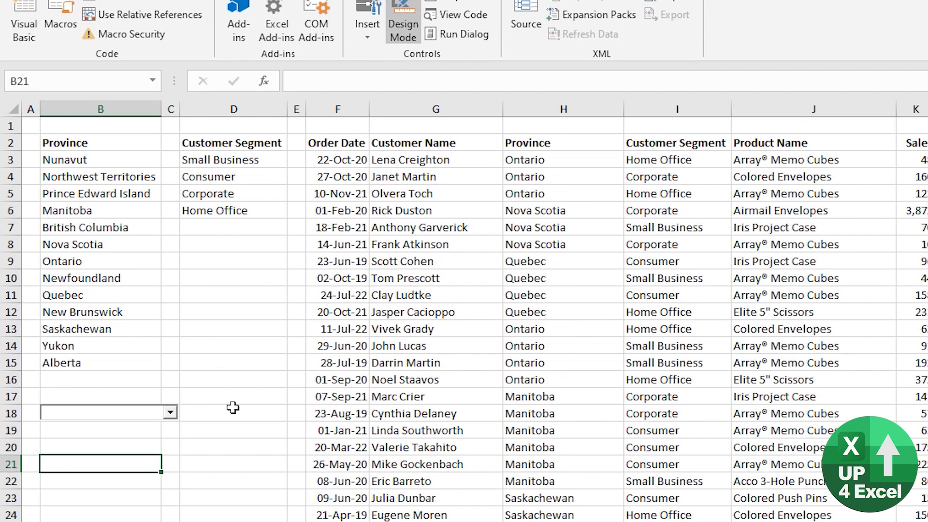
right_click(140, 411)
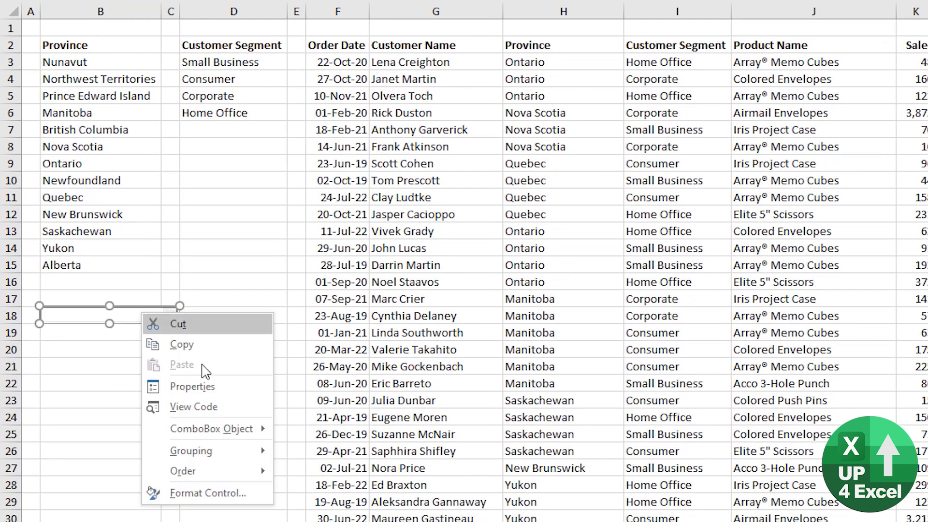
click(234, 495)
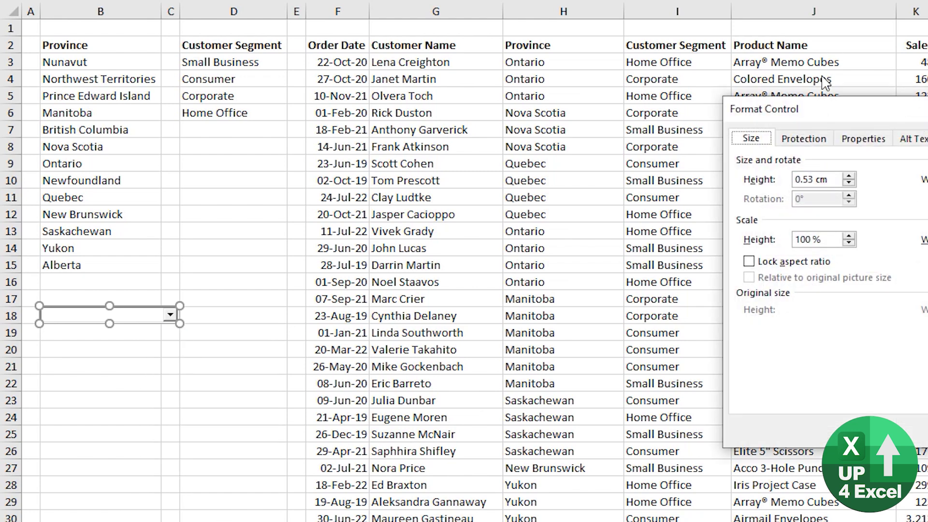
click(422, 143)
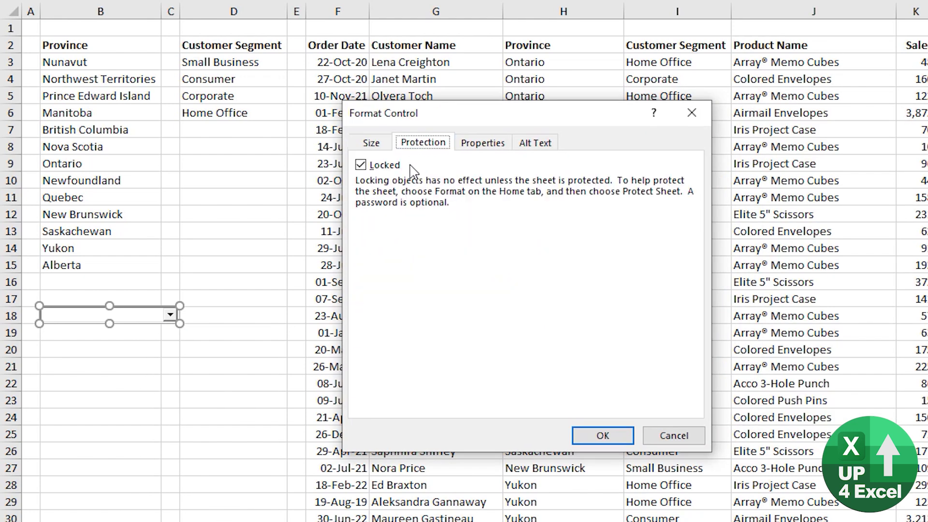
click(483, 143)
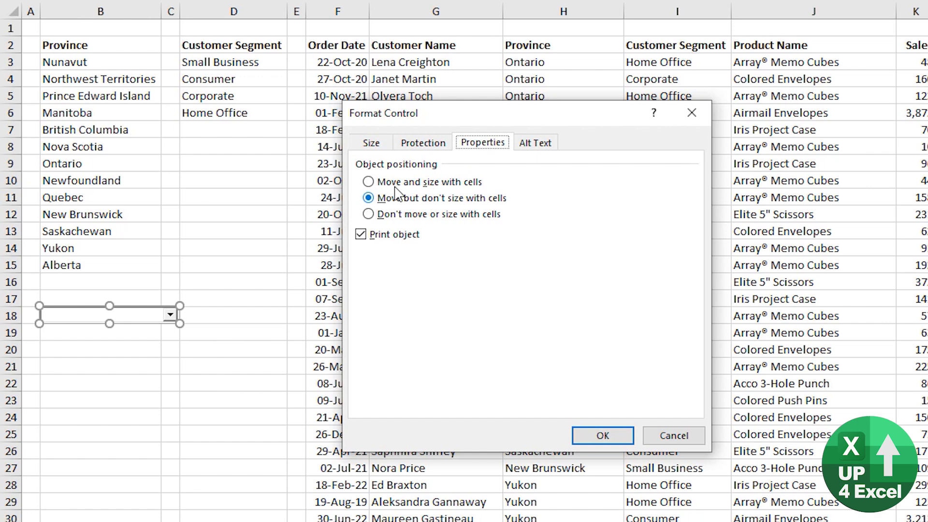
click(537, 142)
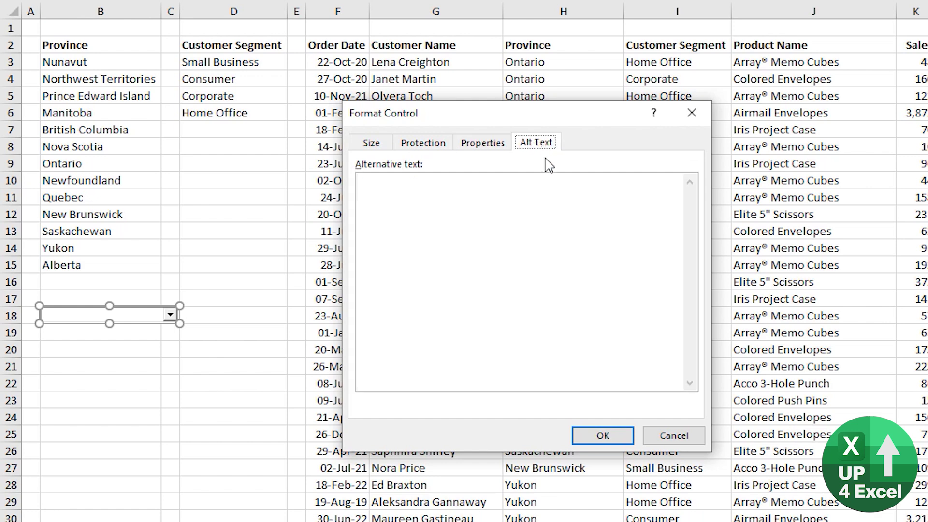
click(482, 143)
click(371, 143)
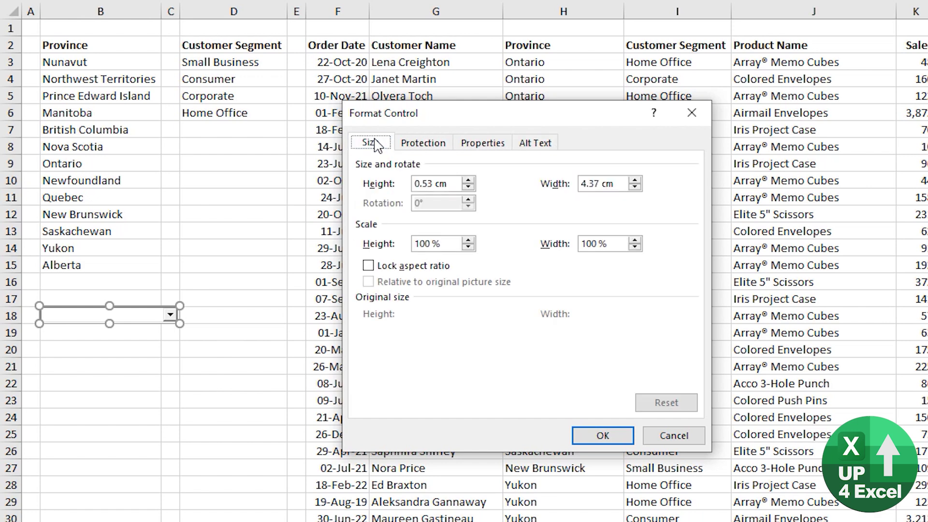
click(534, 143)
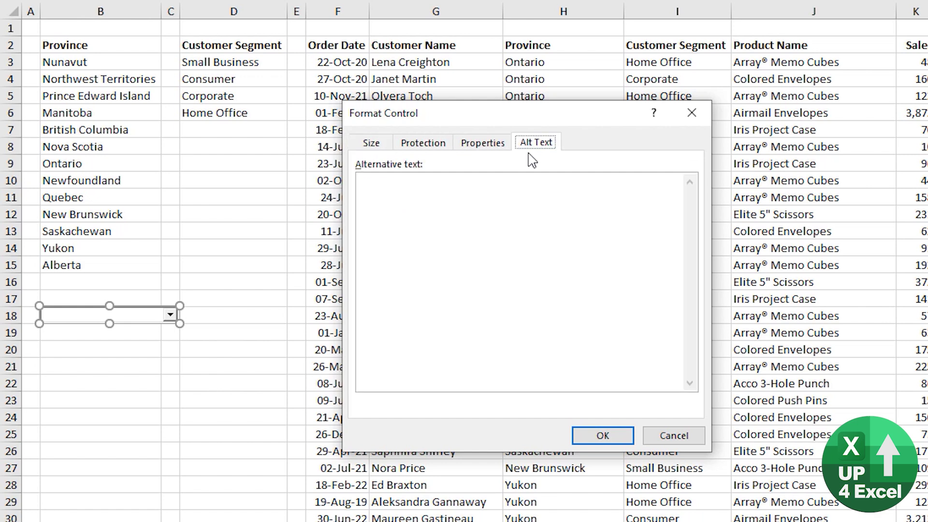
click(673, 435)
Step: Open ComboBox1's Properties window and move it aside to uncover the sheet
right_click(142, 313)
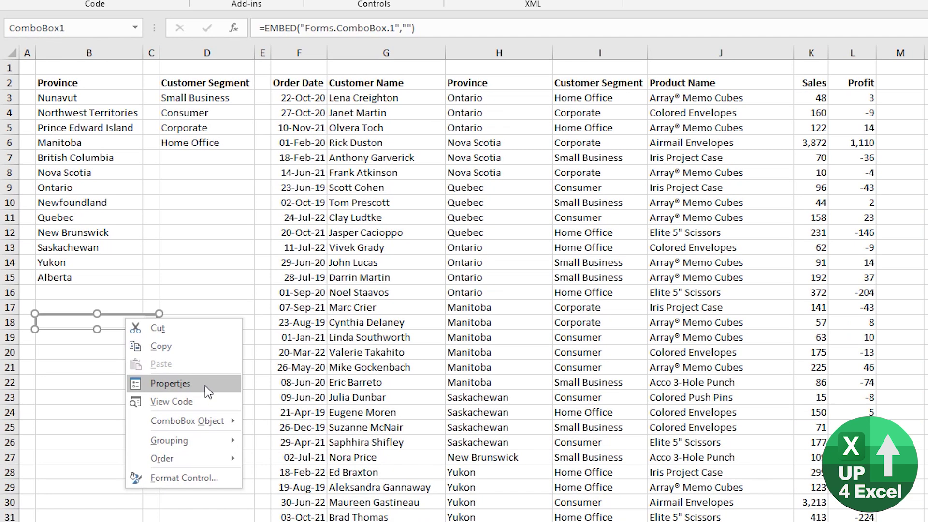
click(232, 388)
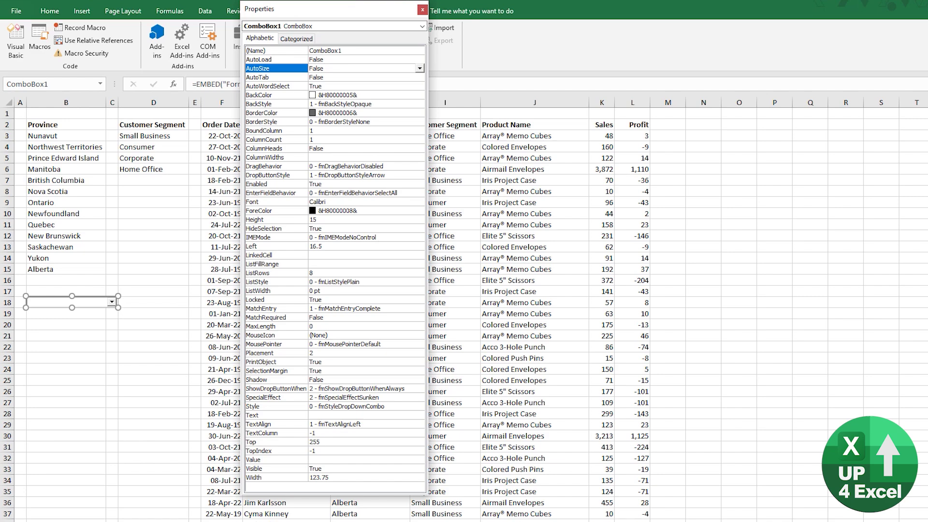
drag(331, 14, 294, 44)
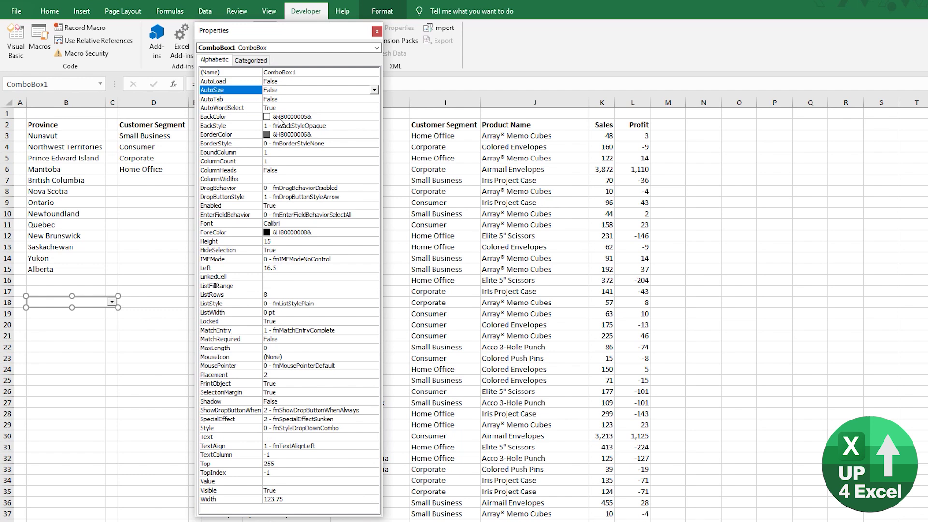
Step: Set ListFillRange to B3:B15 and begin entering the column D LinkedCell
click(291, 270)
click(288, 277)
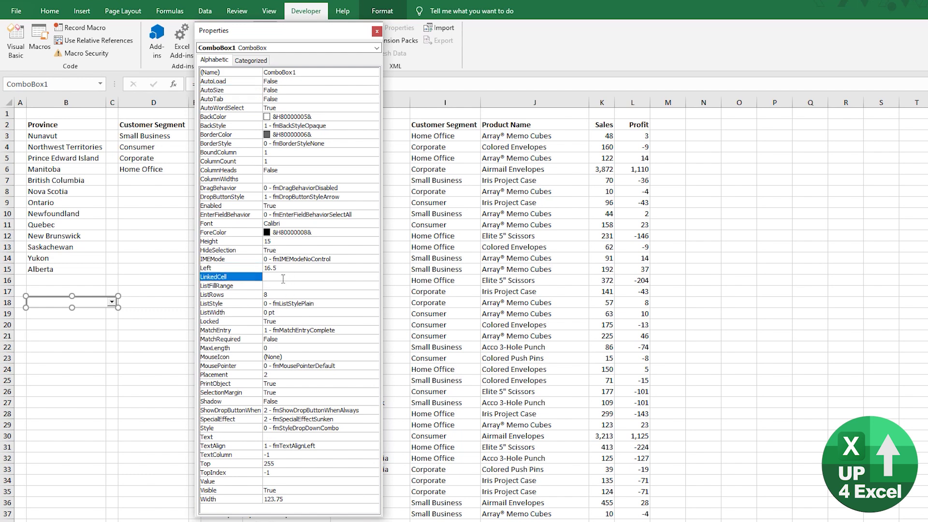
click(283, 278)
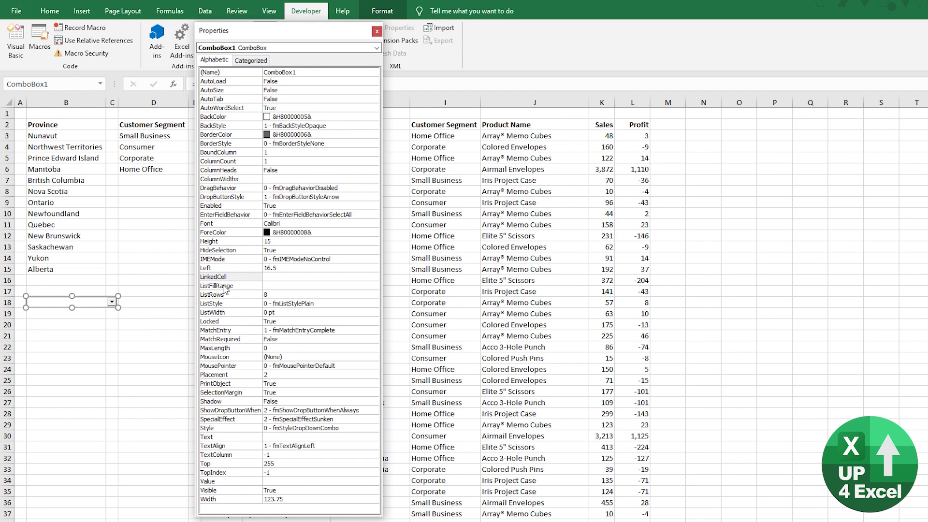
click(272, 286)
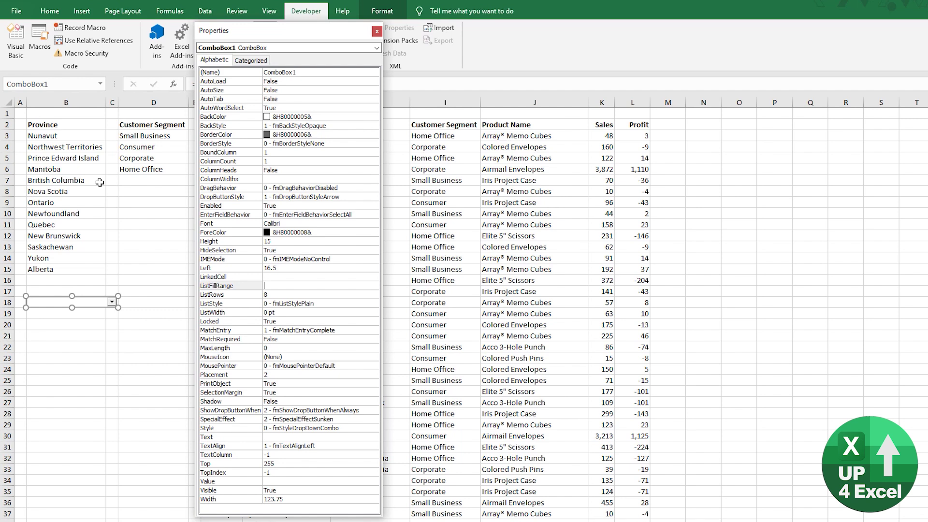
drag(79, 137, 81, 272)
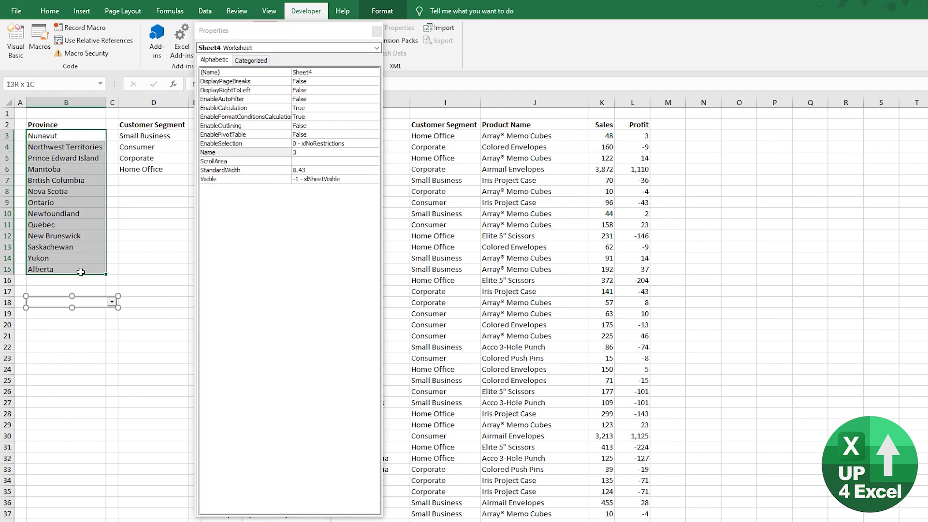
click(98, 303)
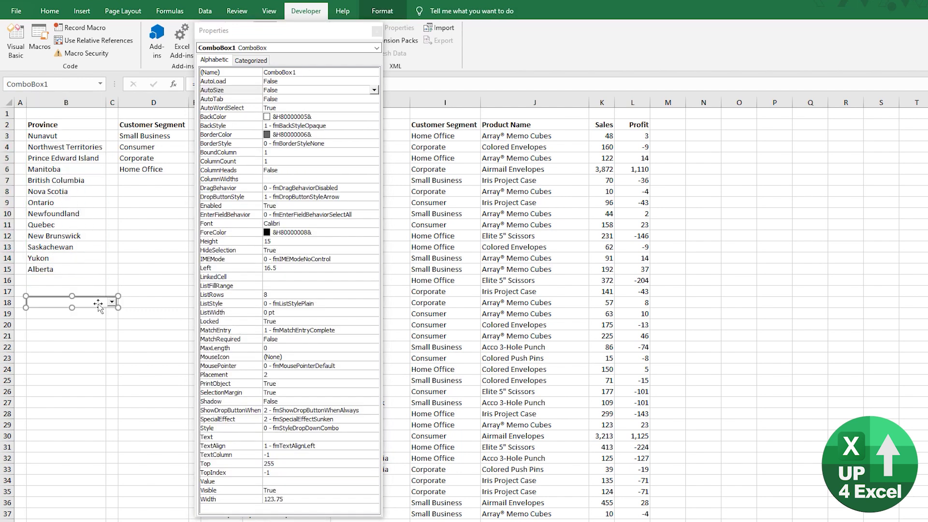
click(278, 285)
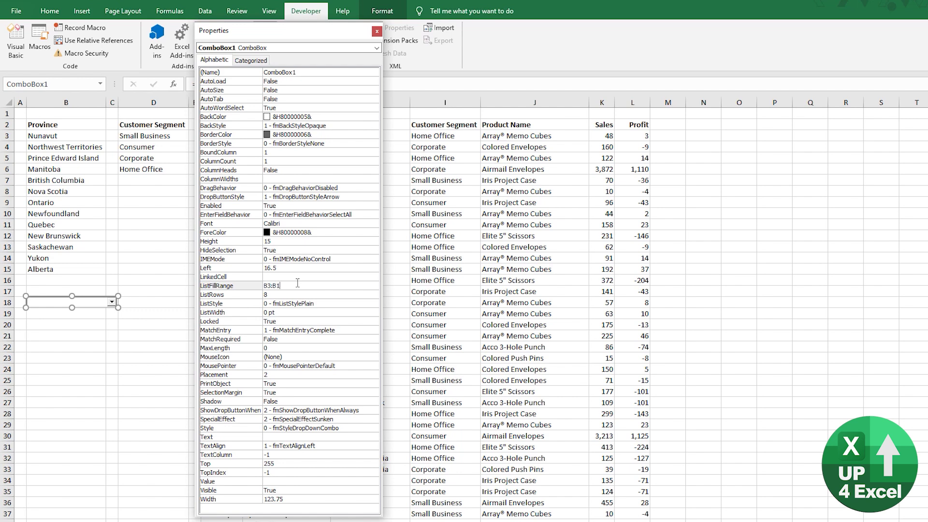
click(281, 276)
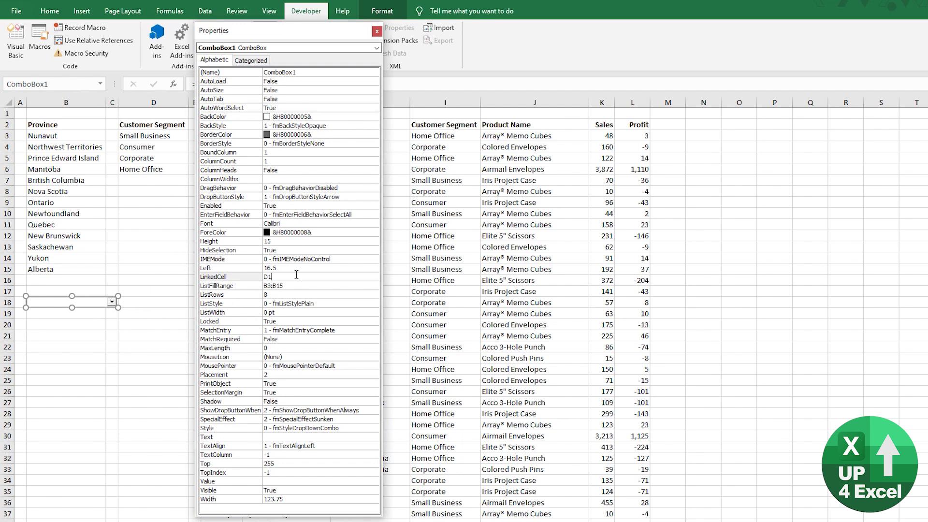
Step: Close Properties, exit Design Mode, and pick Nova Scotia, checking linked cell D18
click(152, 311)
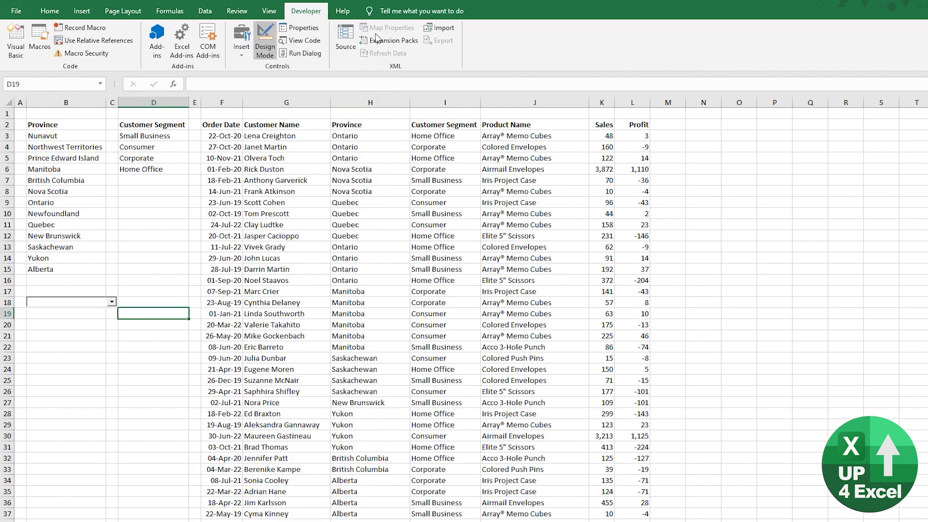
click(267, 43)
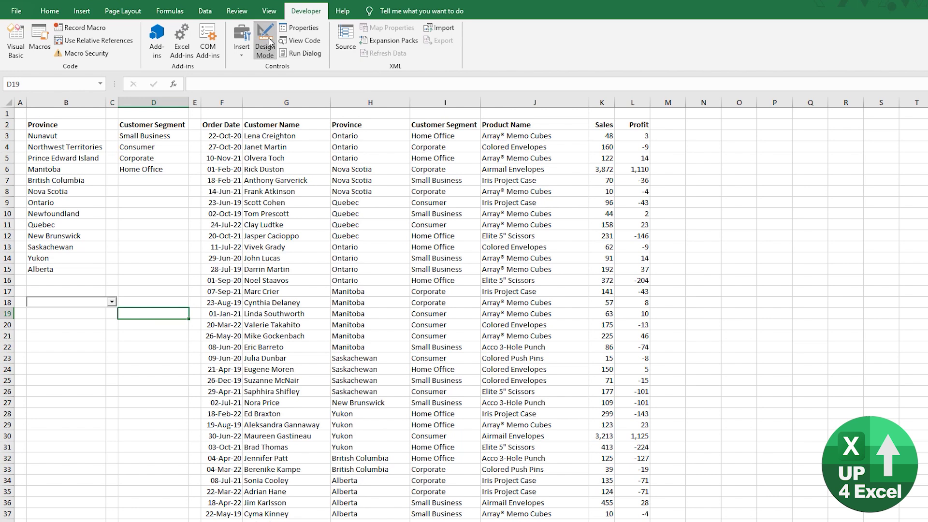
click(111, 302)
mouse_move(112, 322)
mouse_down()
mouse_move(111, 379)
mouse_move(115, 334)
mouse_up()
click(93, 354)
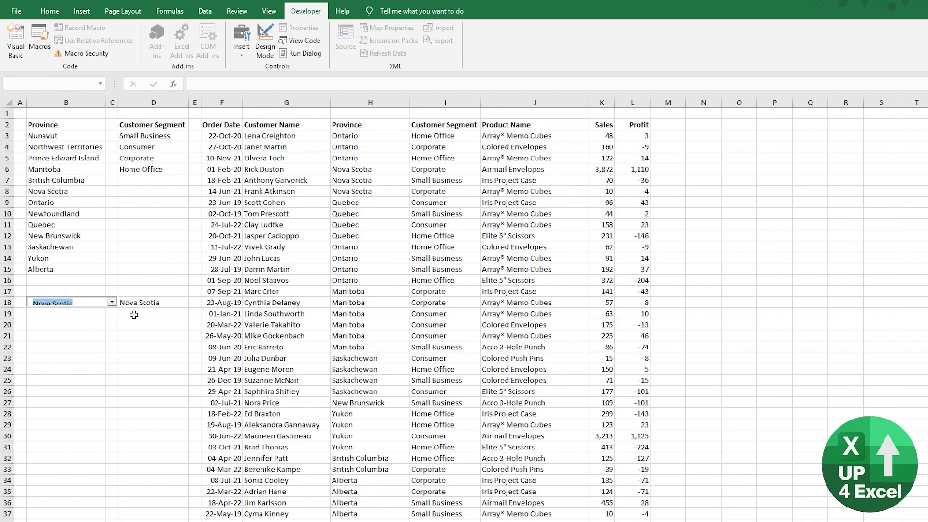
click(146, 301)
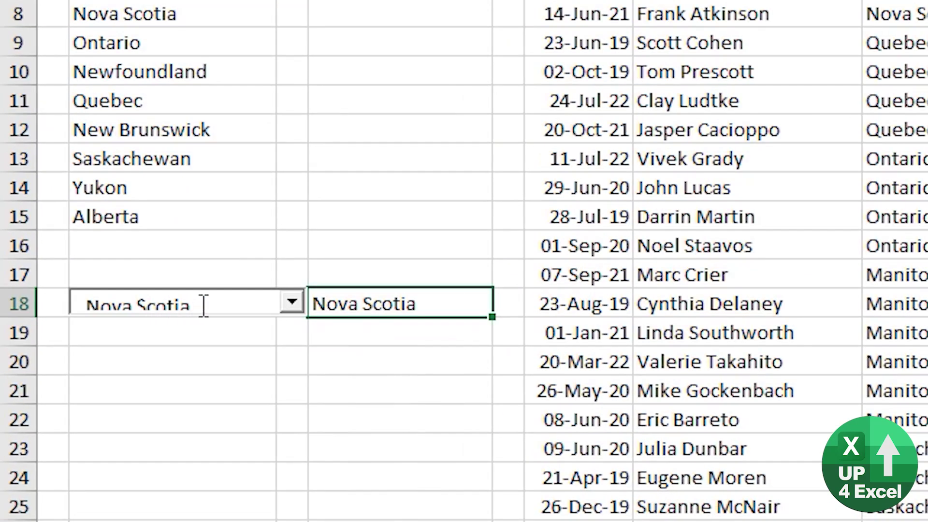
drag(78, 303, 22, 303)
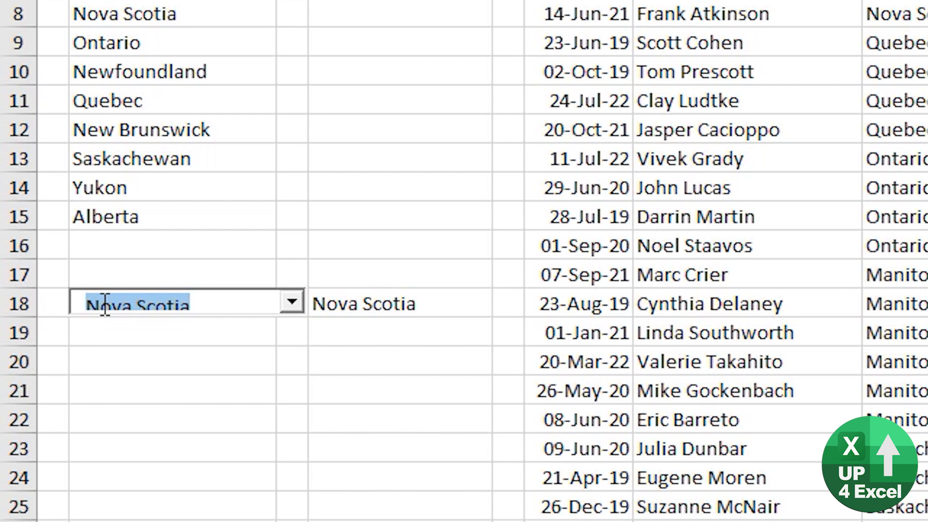
Step: Pick Newfoundland, then New Brunswick from the combo box list
click(292, 304)
click(266, 386)
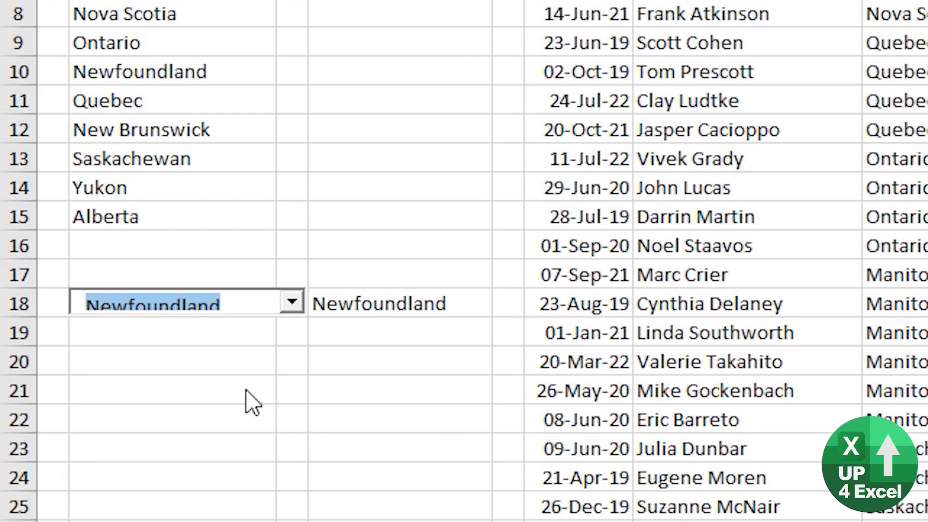
click(292, 304)
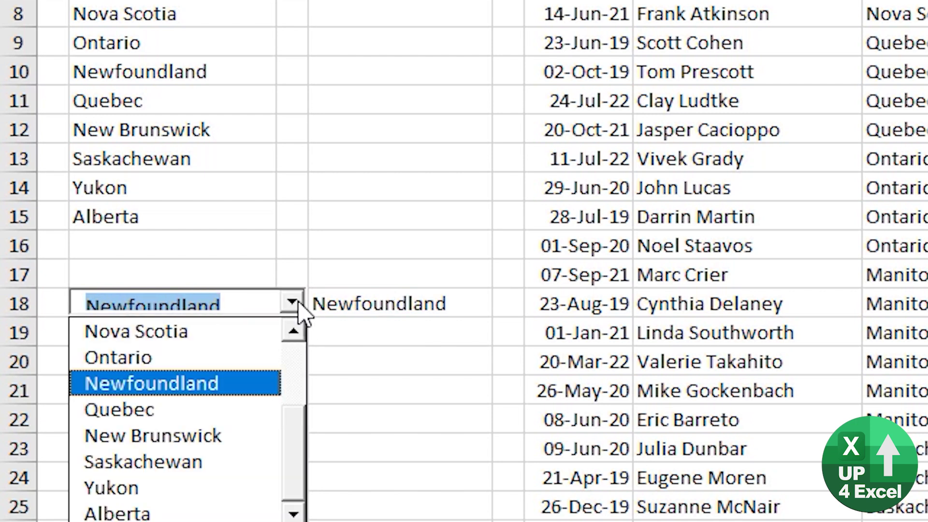
click(183, 438)
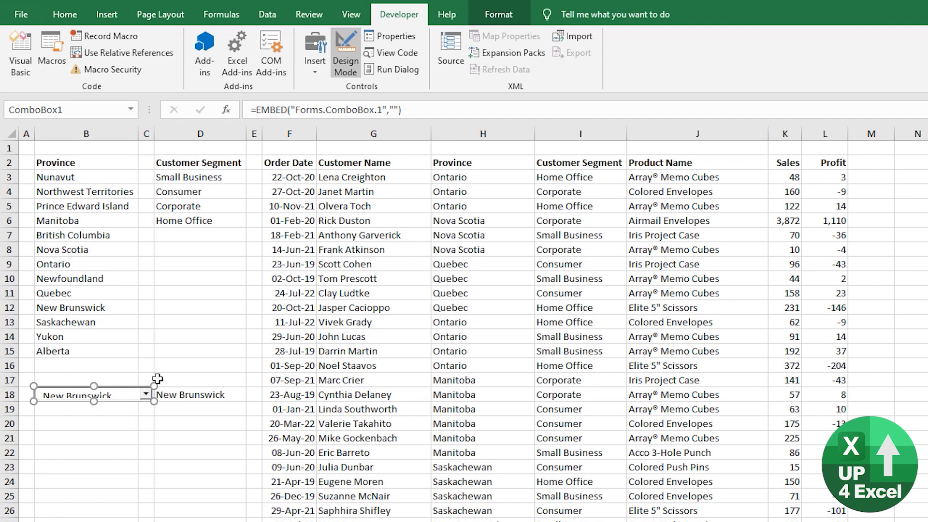
Step: In categorized Properties, set SpecialEffect to 0 - fmSpecialEffectFlat and BorderStyle to 1 - fmBorderStyleSingle
right_click(127, 394)
click(189, 455)
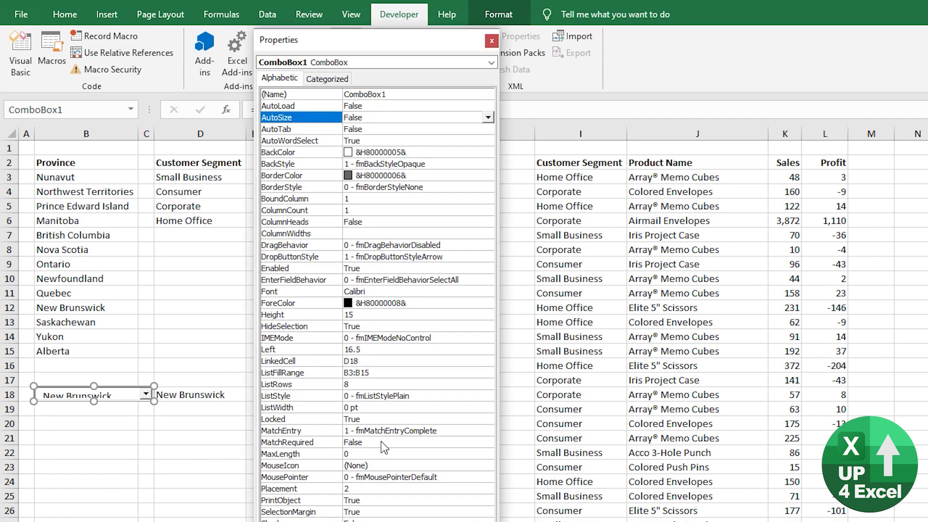
click(326, 79)
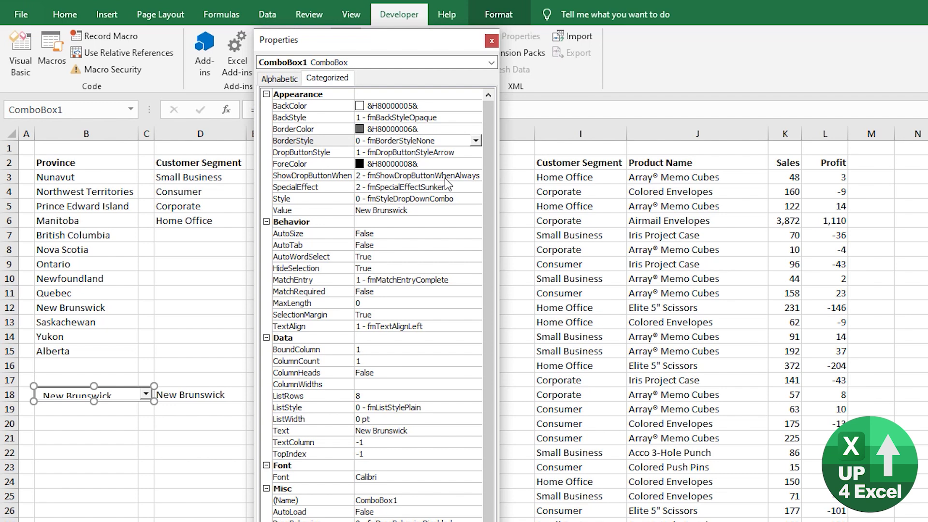
click(457, 191)
click(475, 187)
click(443, 197)
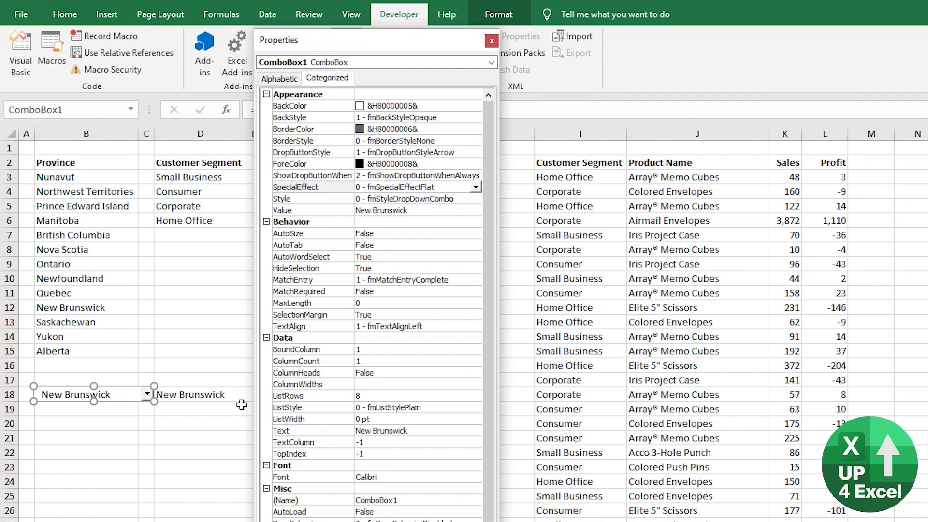
click(456, 141)
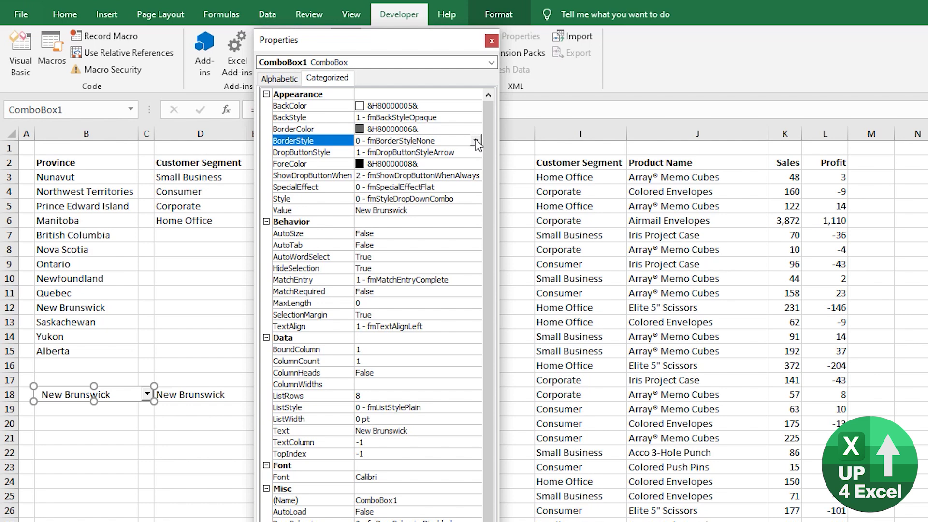
click(476, 141)
click(449, 162)
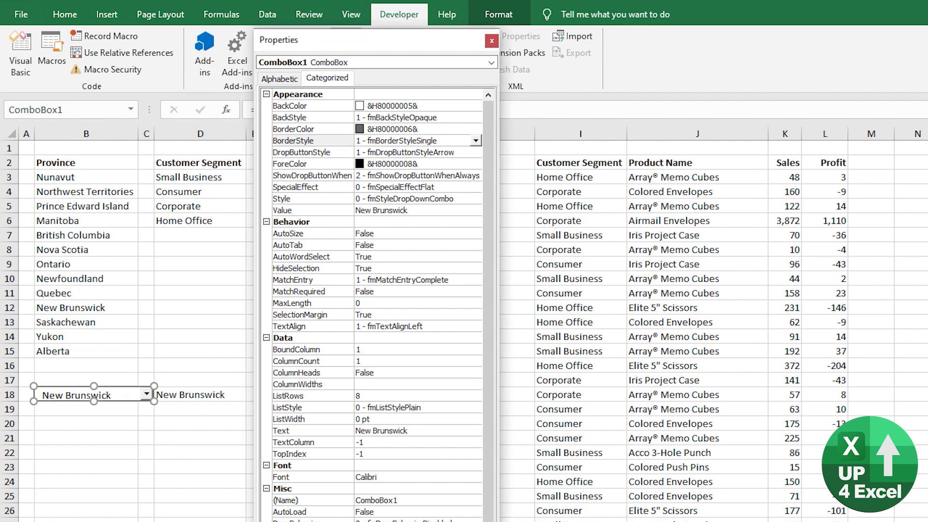
Step: Browse the ForeColor and BorderColor choices, leaving the border colour unchanged
click(145, 494)
click(145, 405)
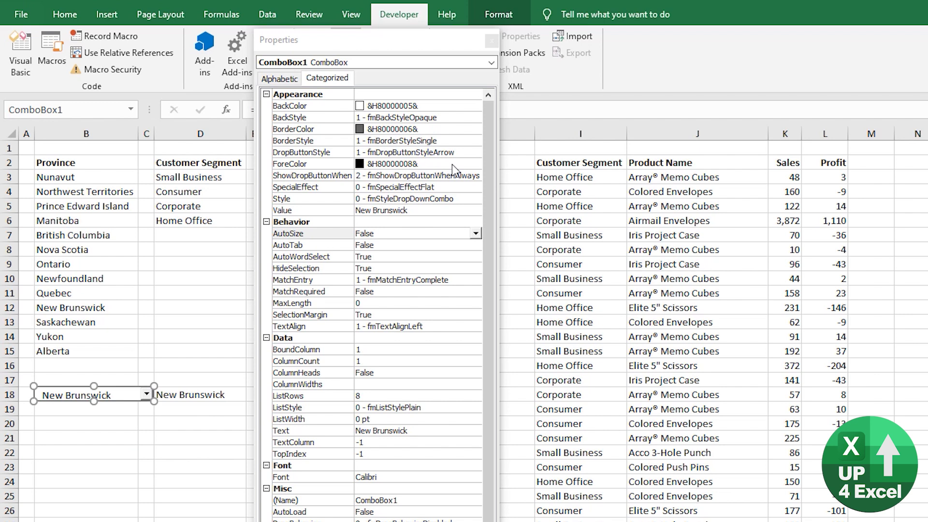
click(455, 164)
click(476, 164)
key(Escape)
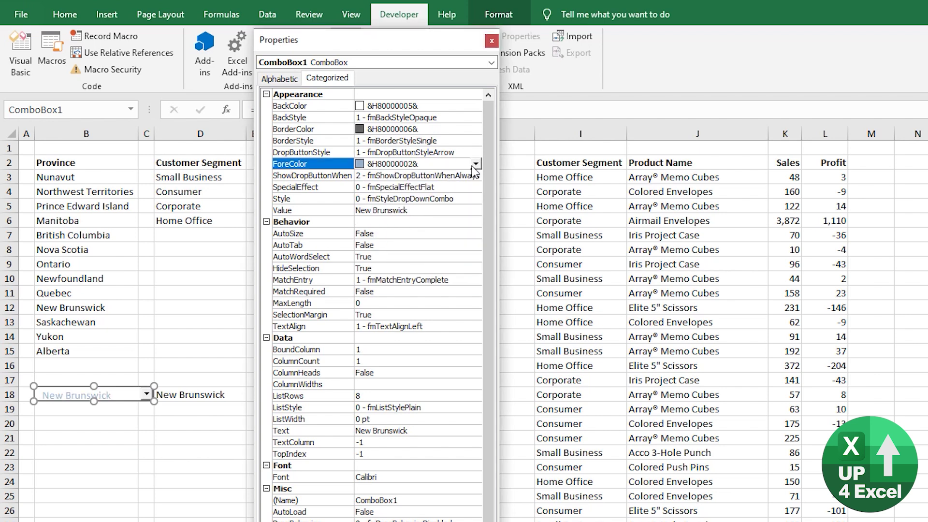
click(476, 164)
click(454, 129)
click(476, 129)
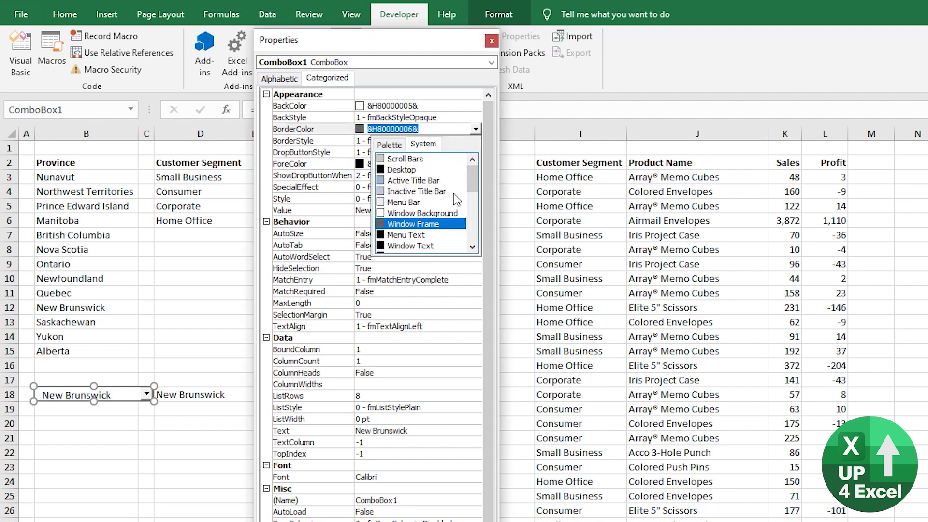
mouse_move(472, 178)
mouse_down()
mouse_move(472, 207)
mouse_move(472, 166)
mouse_up()
click(389, 144)
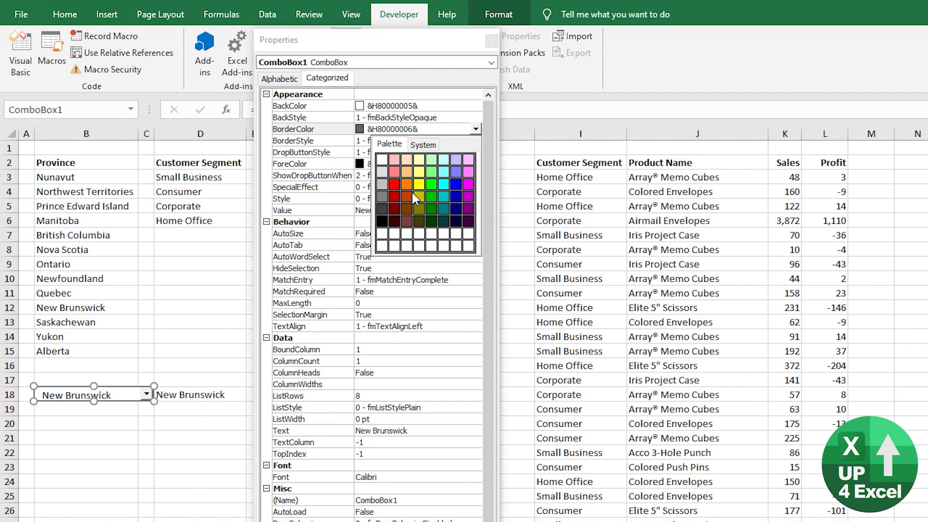
click(423, 145)
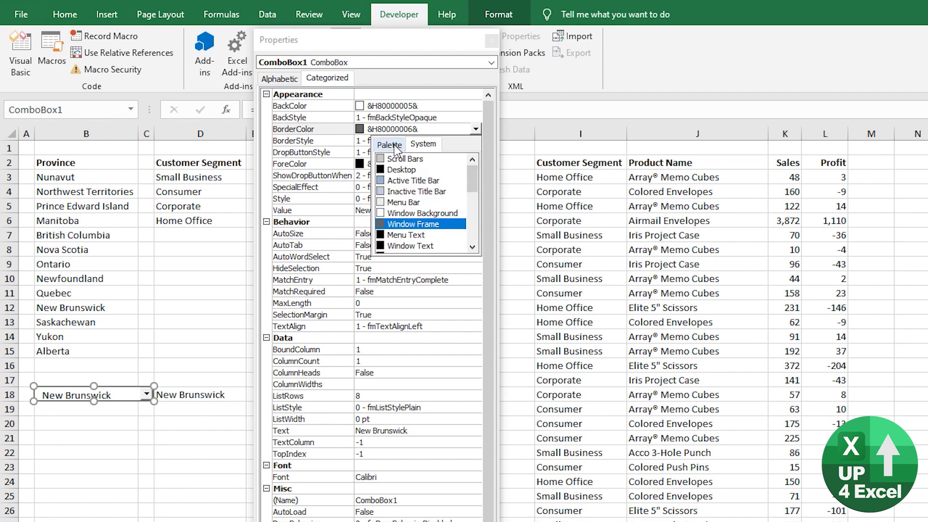
click(483, 478)
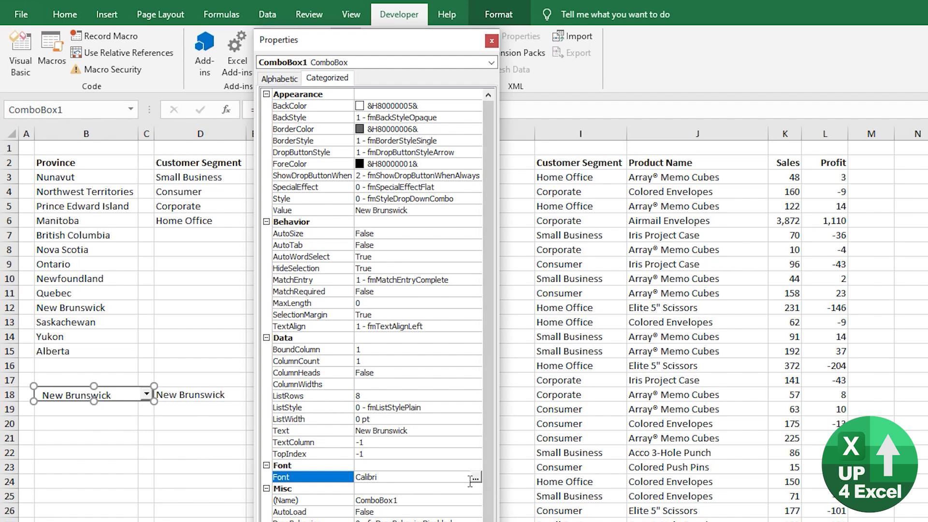
Step: Set ComboBox1's Calibri font to Bold Italic, then click a cell to deselect it
click(475, 478)
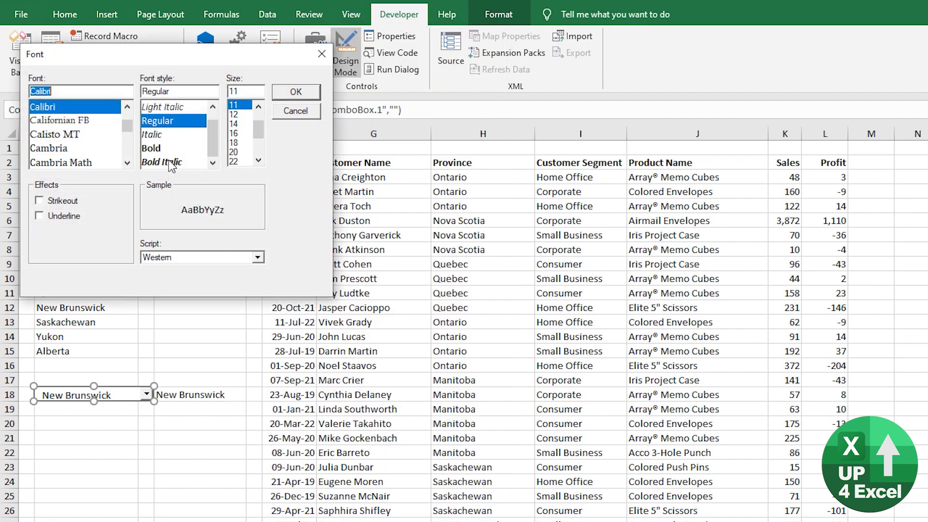
click(170, 162)
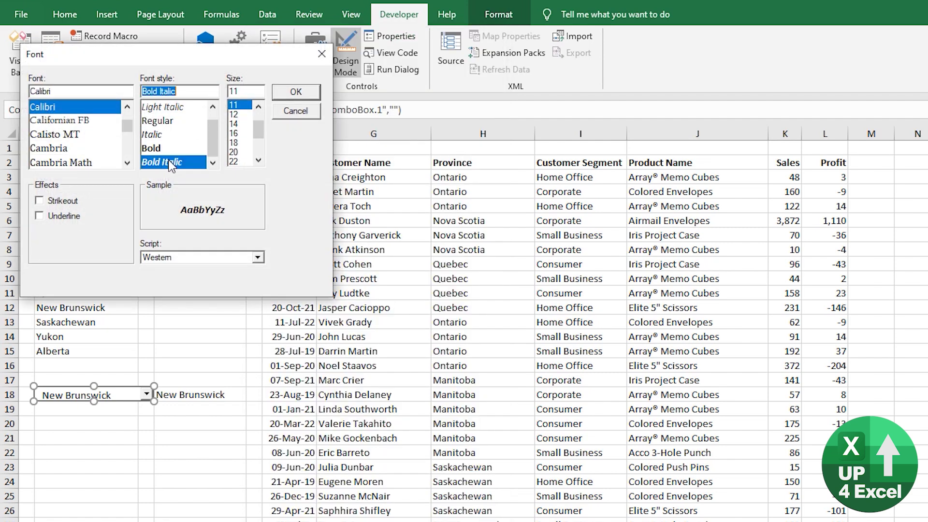
click(294, 93)
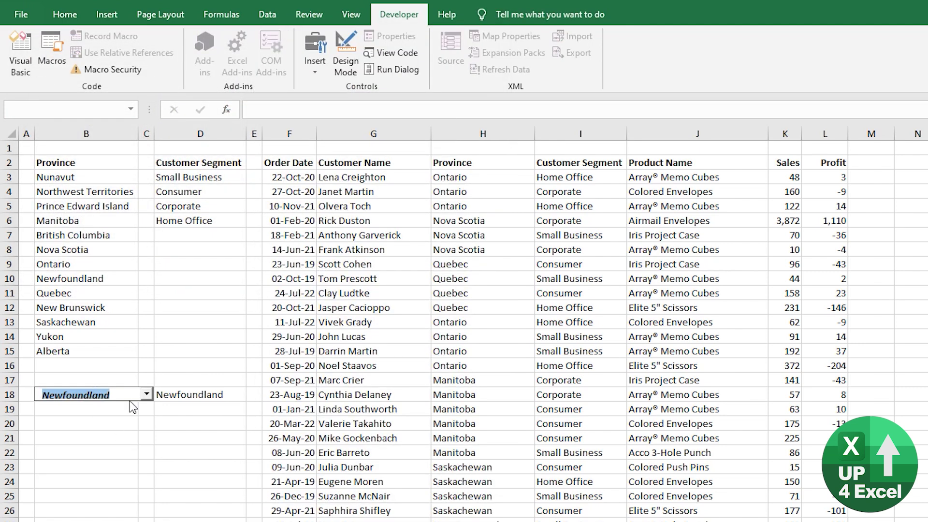
click(125, 413)
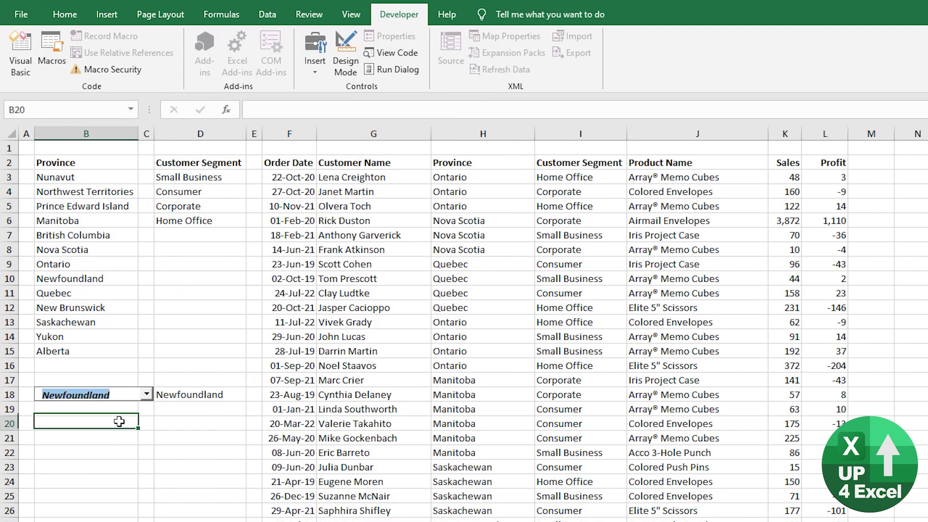
click(201, 396)
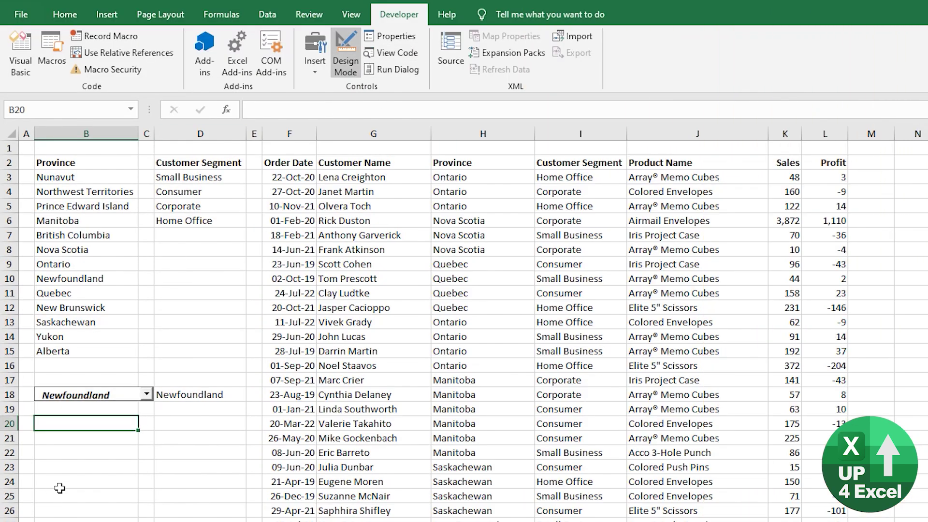
Step: Write MsgBox "Change" inside the ComboBox1_Change procedure via View Code
right_click(118, 396)
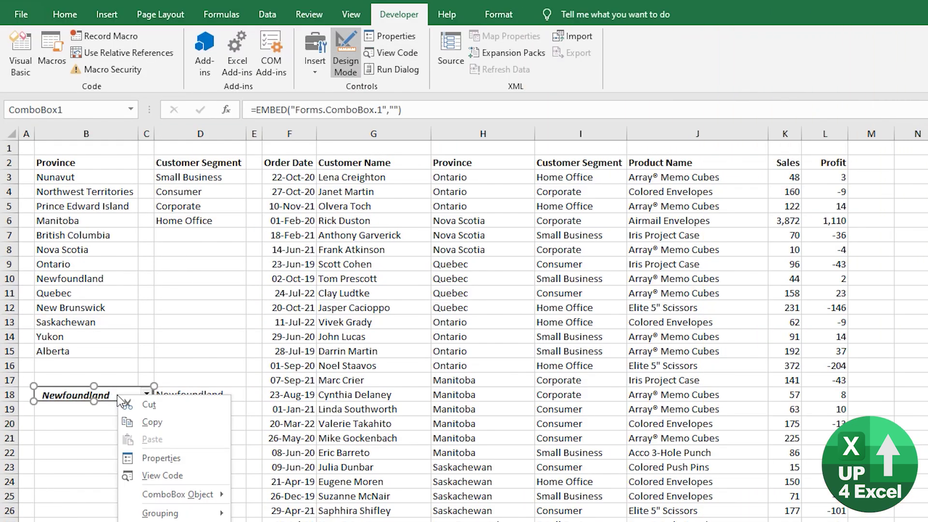
click(174, 476)
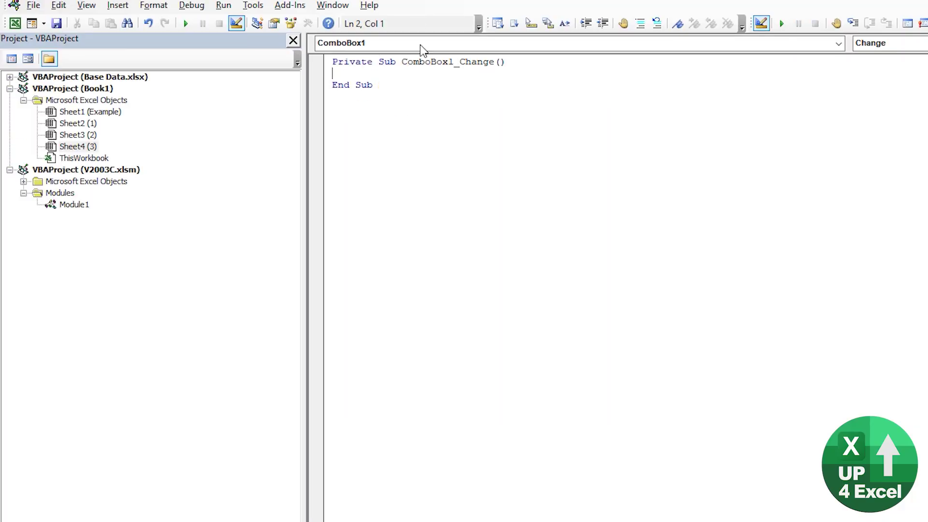
drag(499, 62, 402, 62)
click(370, 75)
key(alt+Tab)
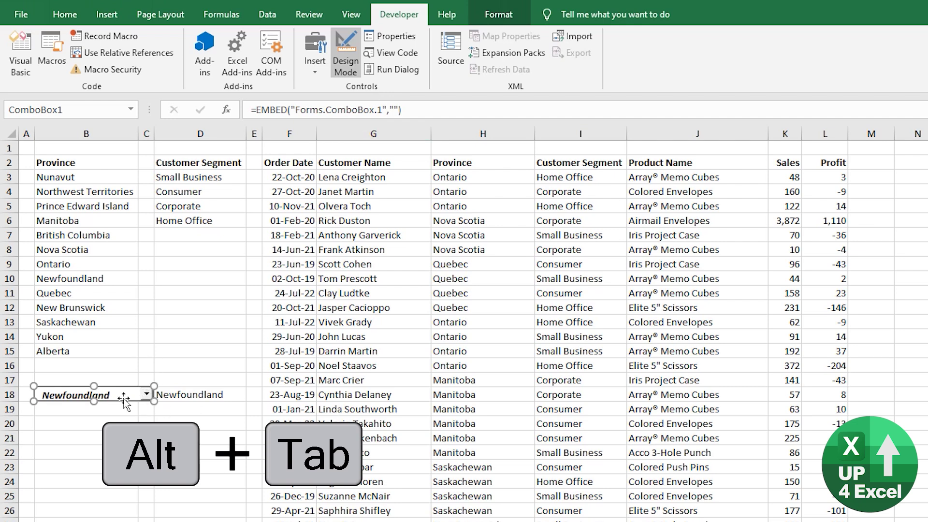
key(alt+Tab)
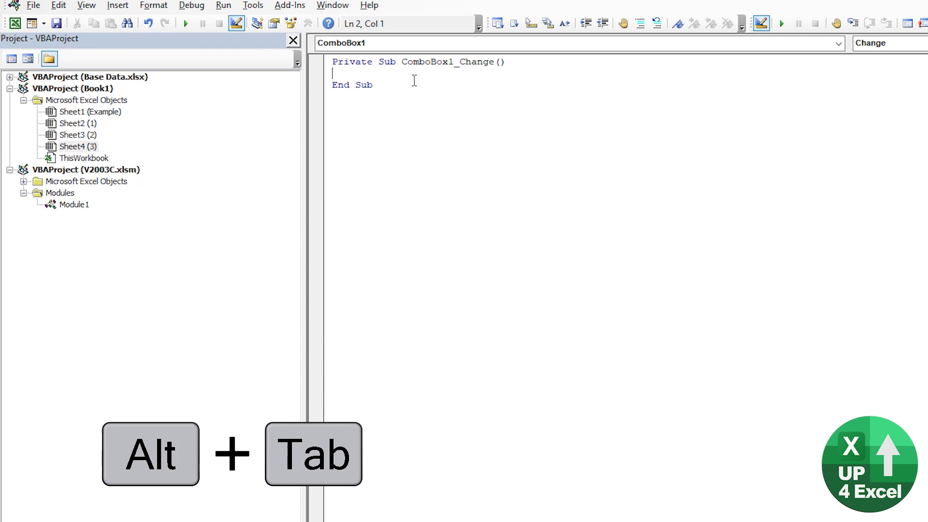
key(Tab)
text(msgb)
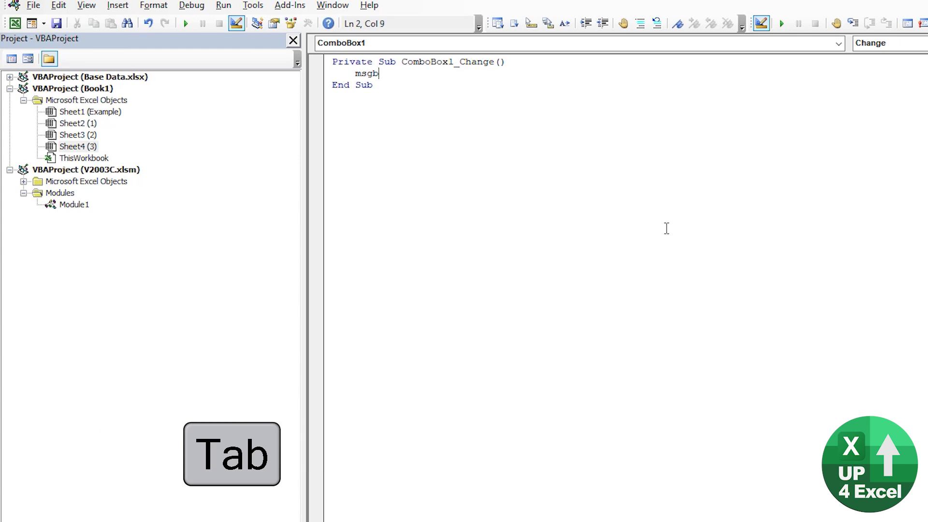
text(ox ")
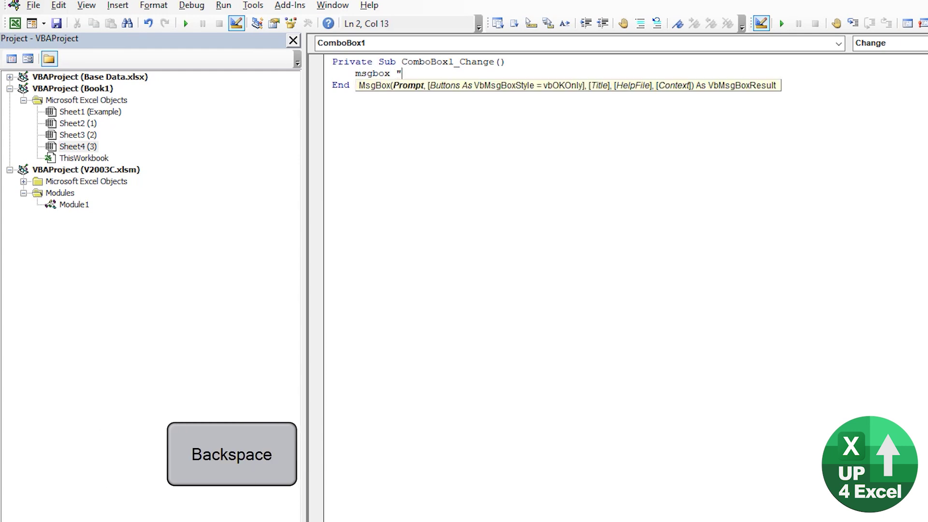
text(Change")
Step: Exit Design Mode, pick New Brunswick, and dismiss the 'Change' message
key(alt+Tab)
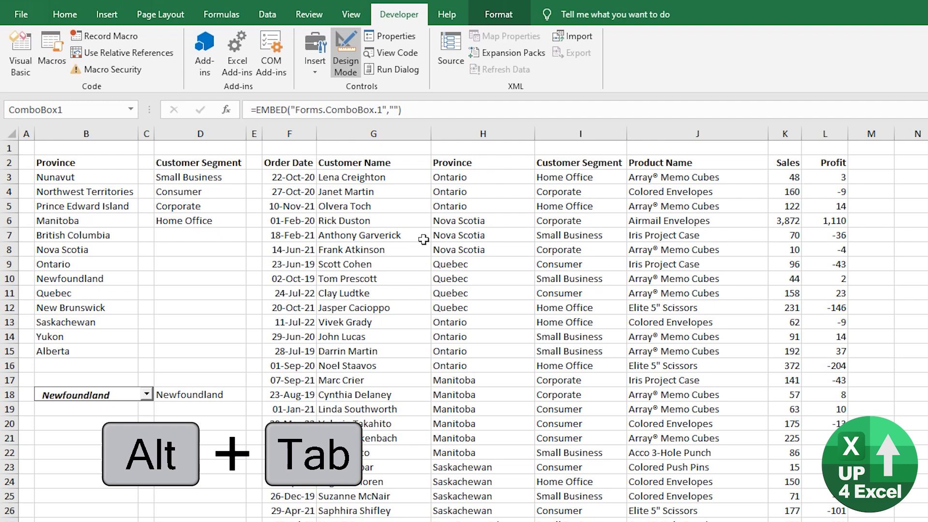
click(346, 53)
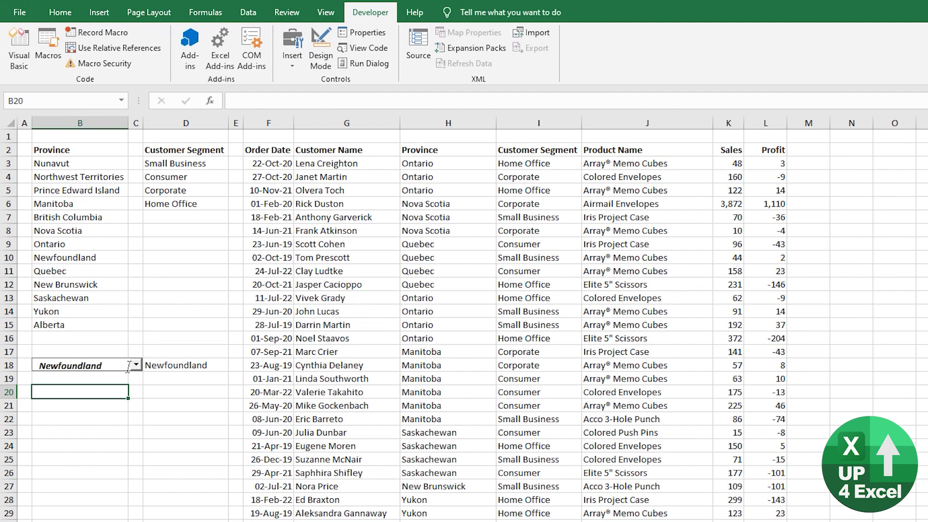
click(136, 365)
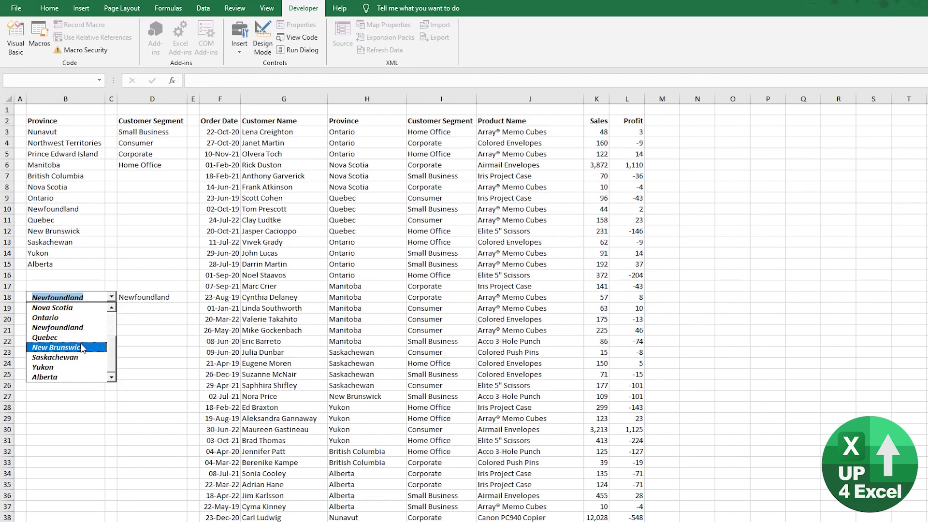
click(83, 348)
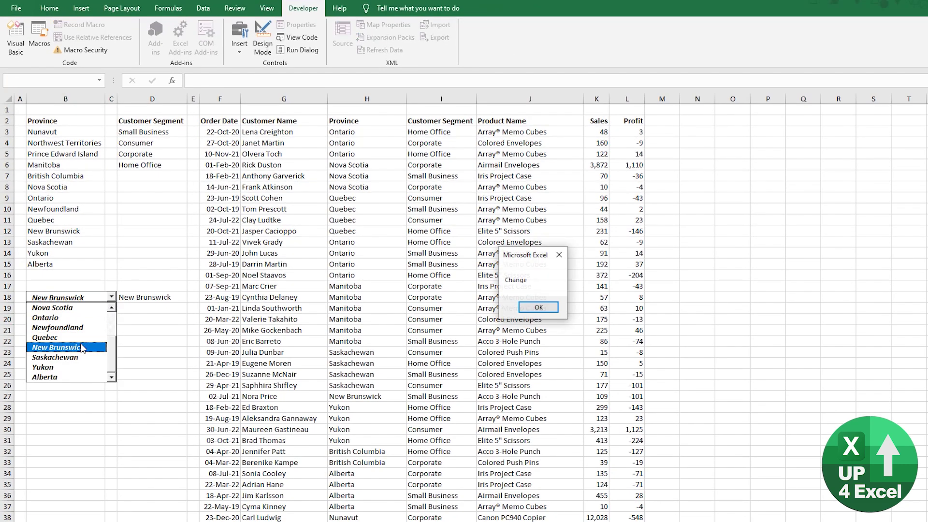
click(539, 309)
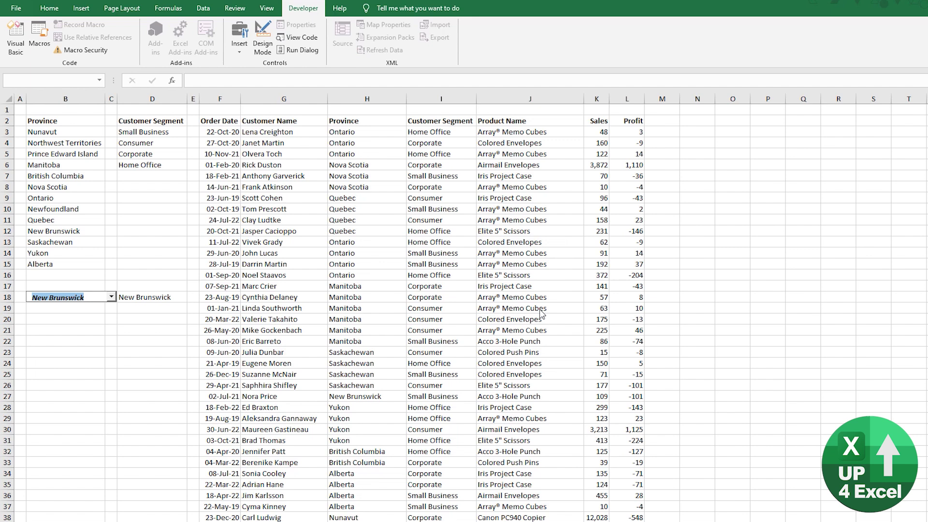
click(103, 356)
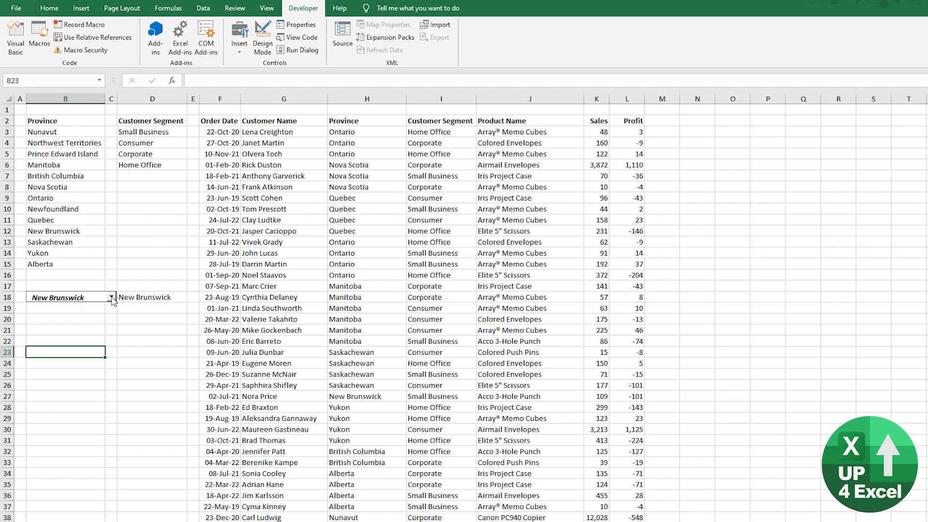
Step: Re-enter Design Mode, open ComboBox1's View Code, and expand the VBA procedure list
click(97, 297)
click(99, 317)
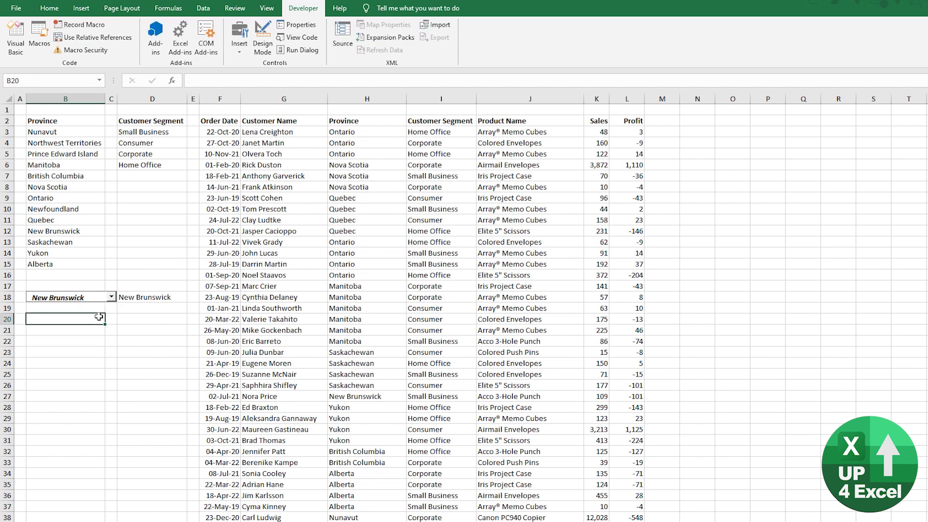
click(261, 48)
click(96, 299)
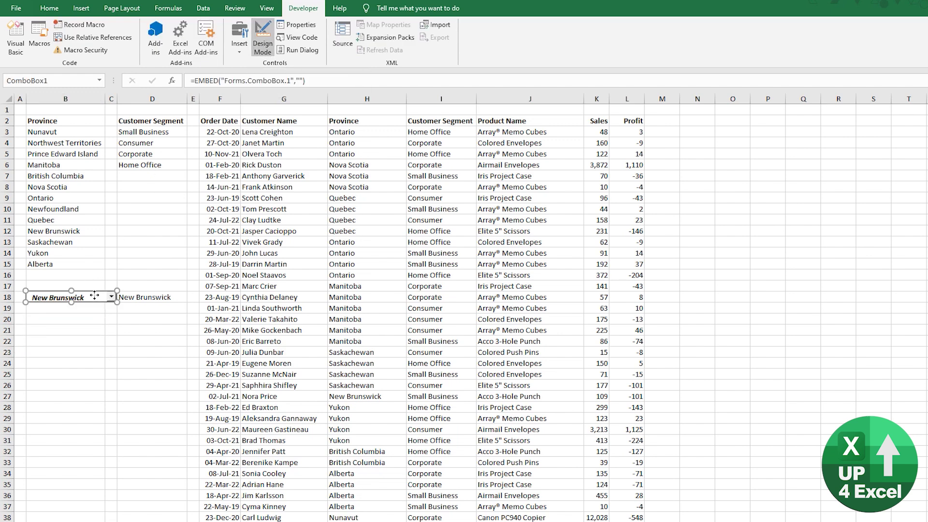
right_click(97, 300)
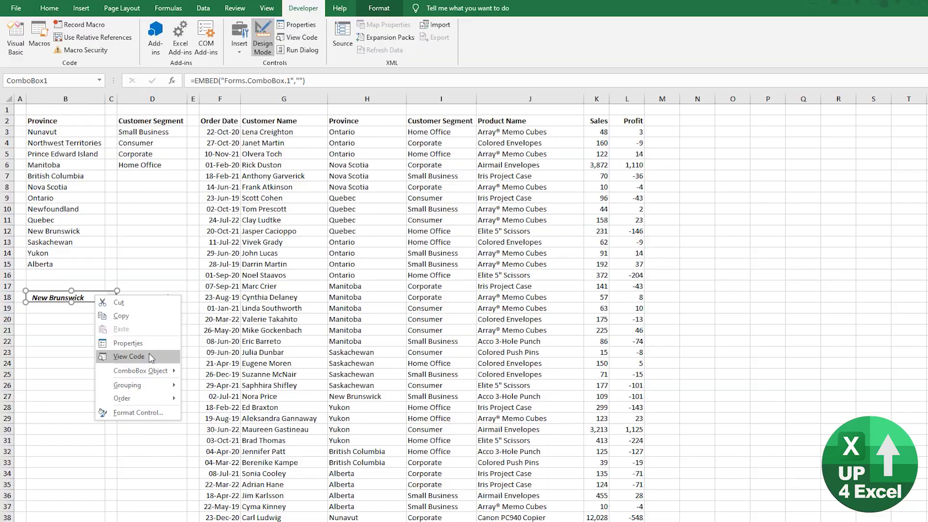
click(129, 357)
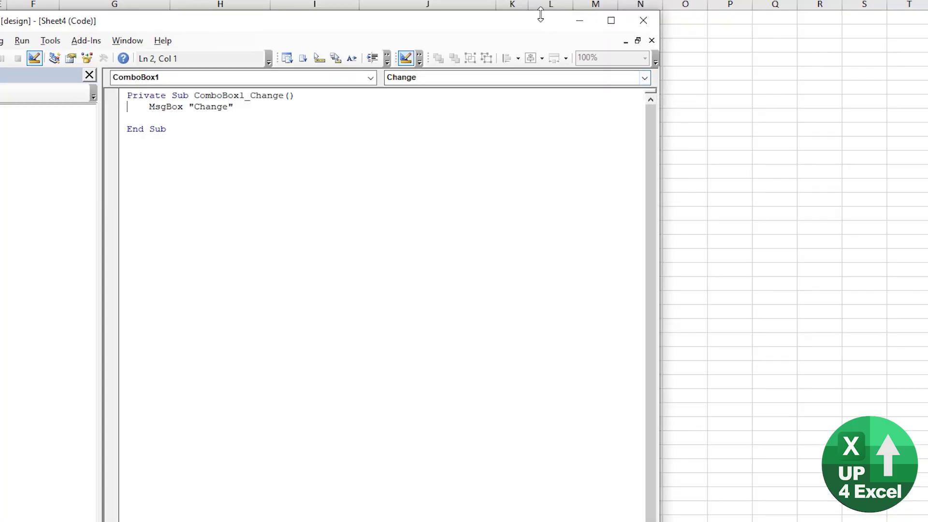
drag(537, 21, 436, 13)
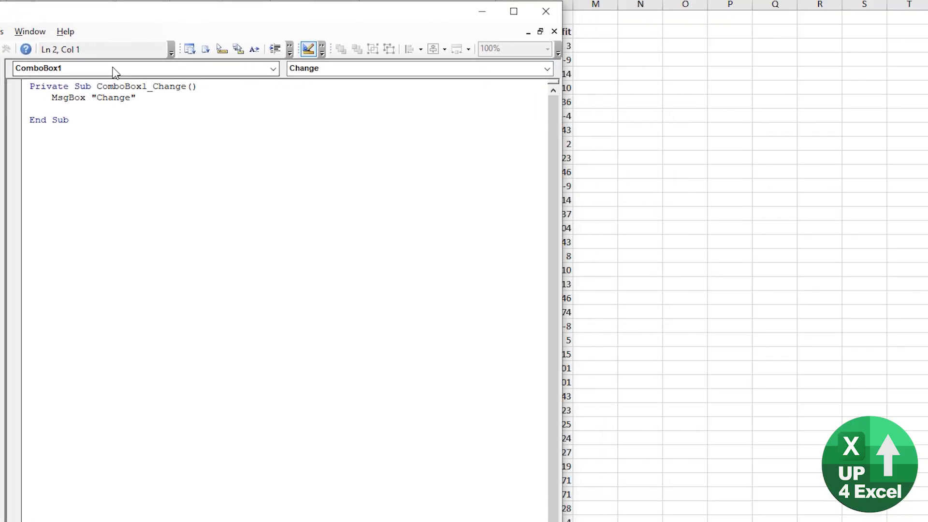
click(530, 72)
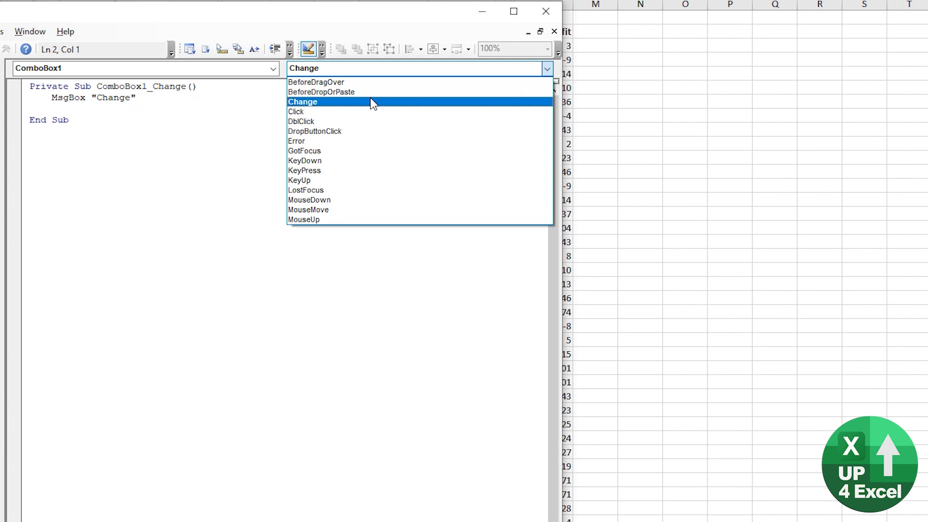
Step: Create a ComboBox1_Click procedure from the VBA procedure list
click(171, 98)
click(405, 71)
key(Return)
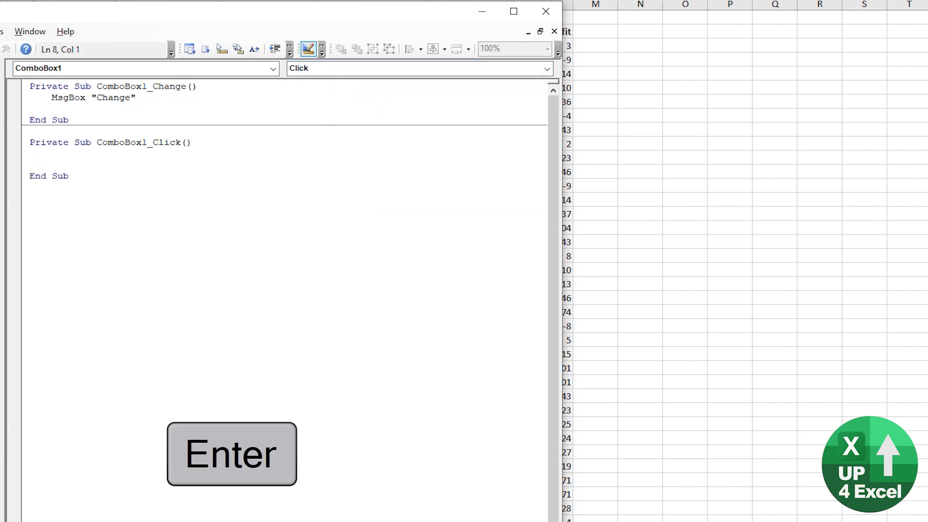
drag(172, 17, 474, 0)
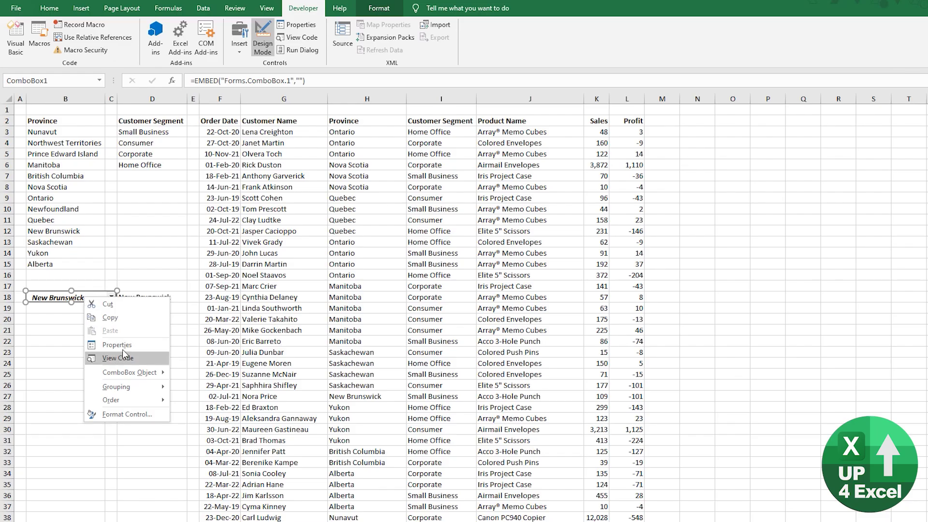
Step: Copy BackColor &H80000005& from Properties and write ComboBox1.BackColor = &H80000005& in the Click sub
click(116, 344)
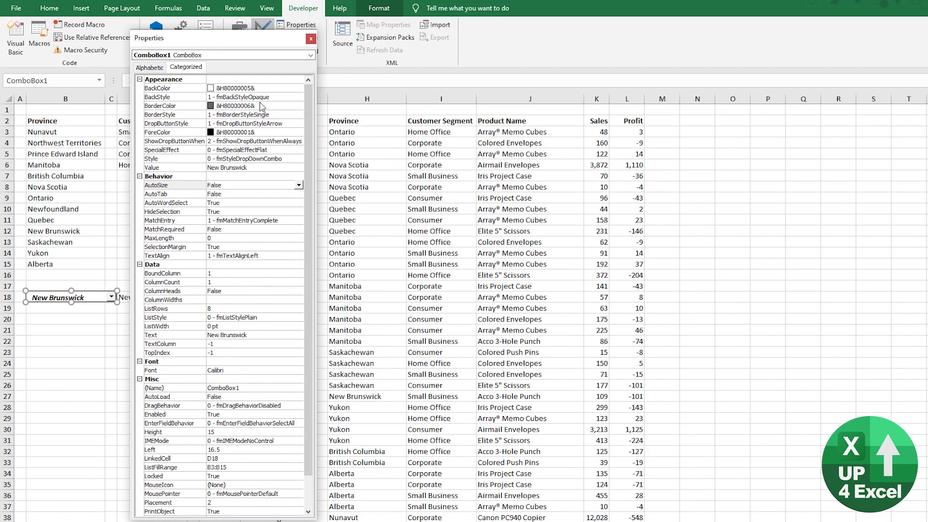
click(258, 88)
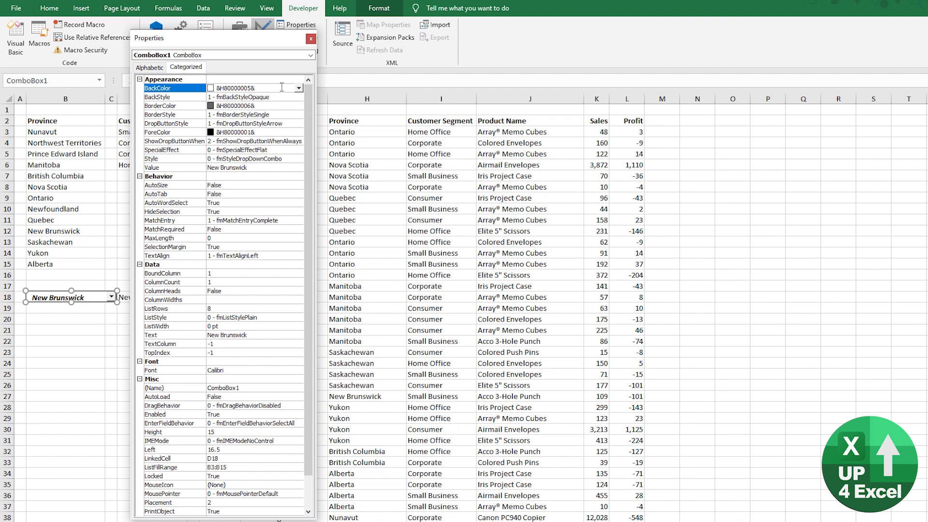
click(299, 88)
click(298, 89)
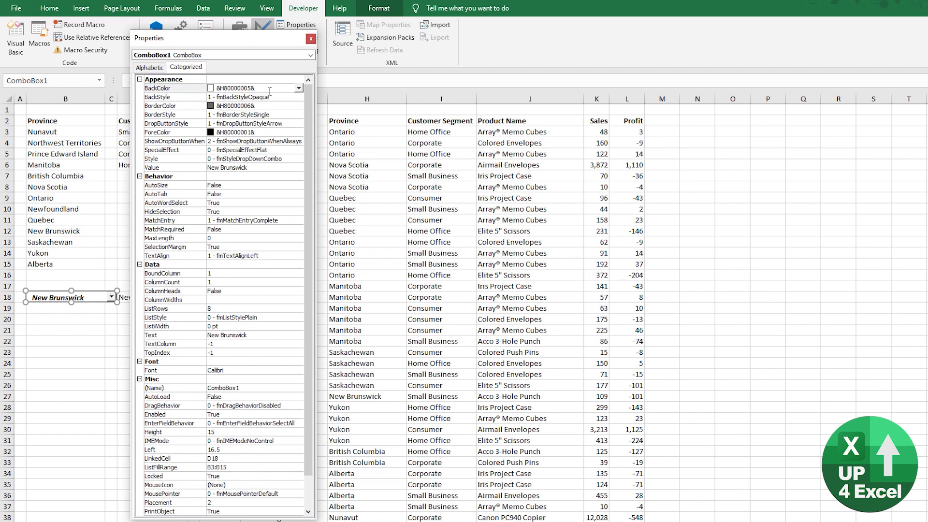
drag(275, 89, 184, 89)
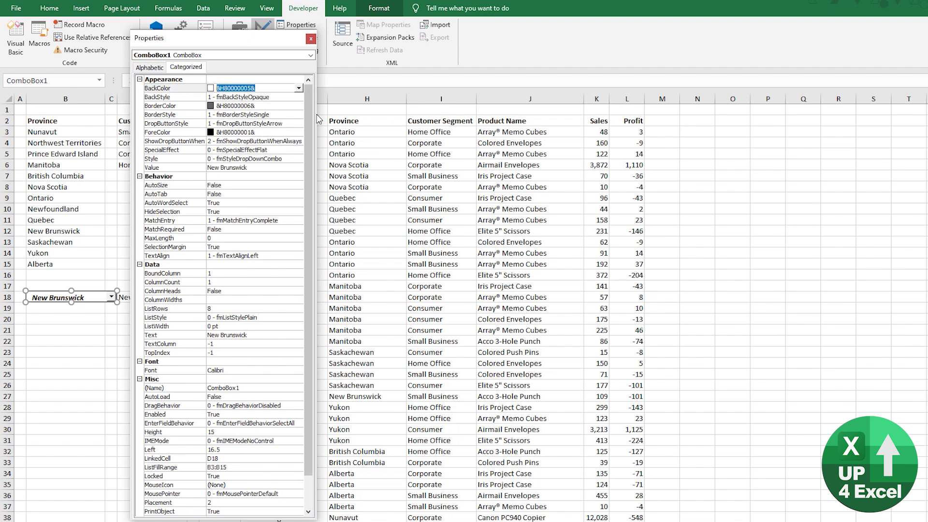
key(ctrl+c)
key(alt+Tab)
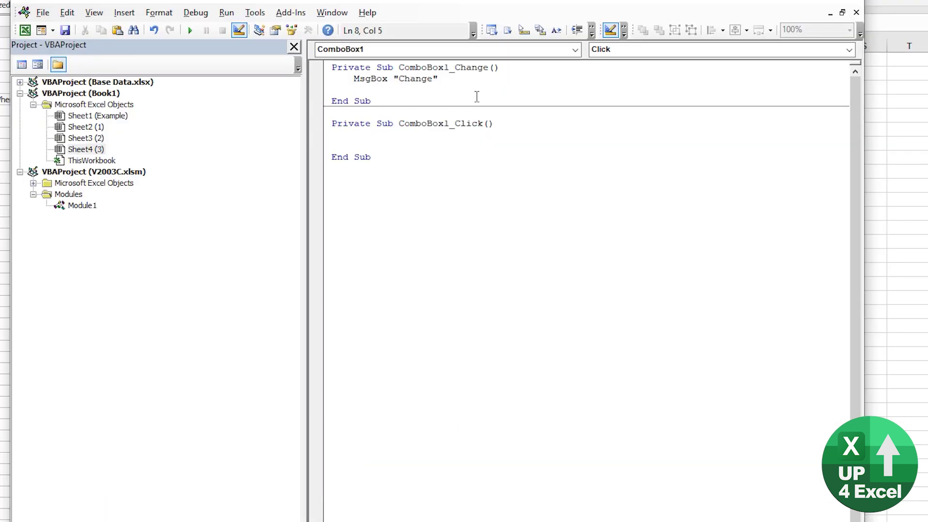
text(combobox1.)
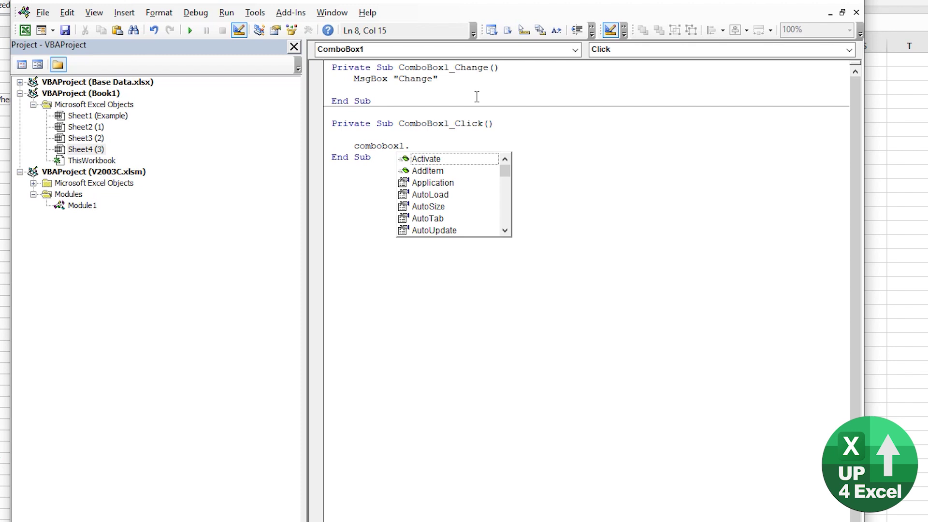
text(ba)
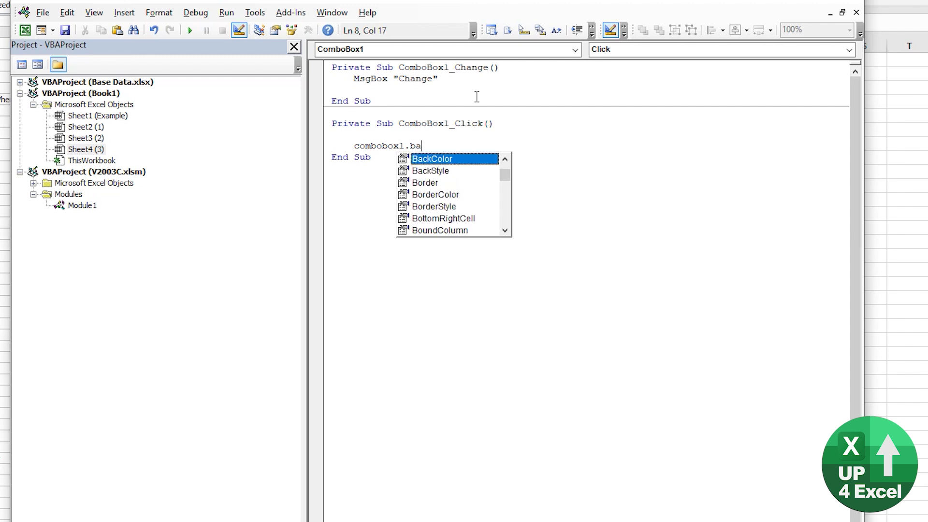
key(Tab)
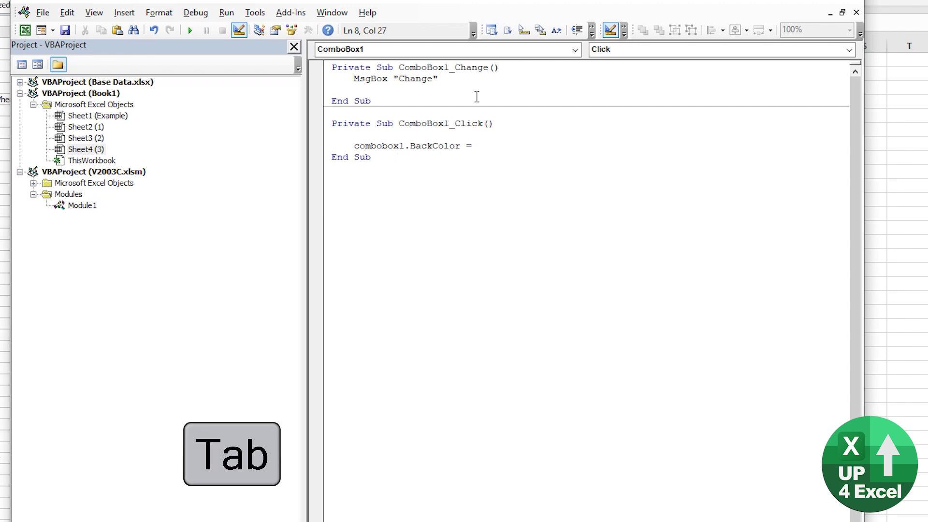
key(ctrl+v)
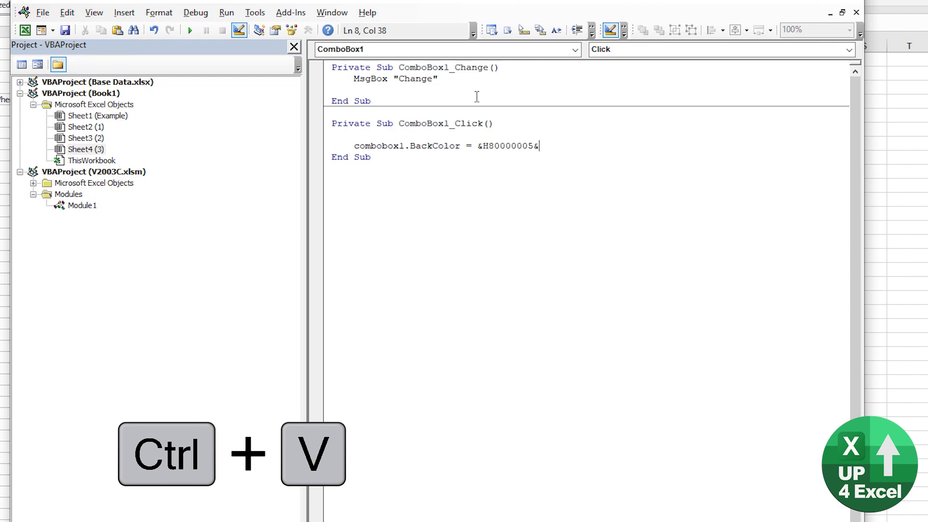
key(Return)
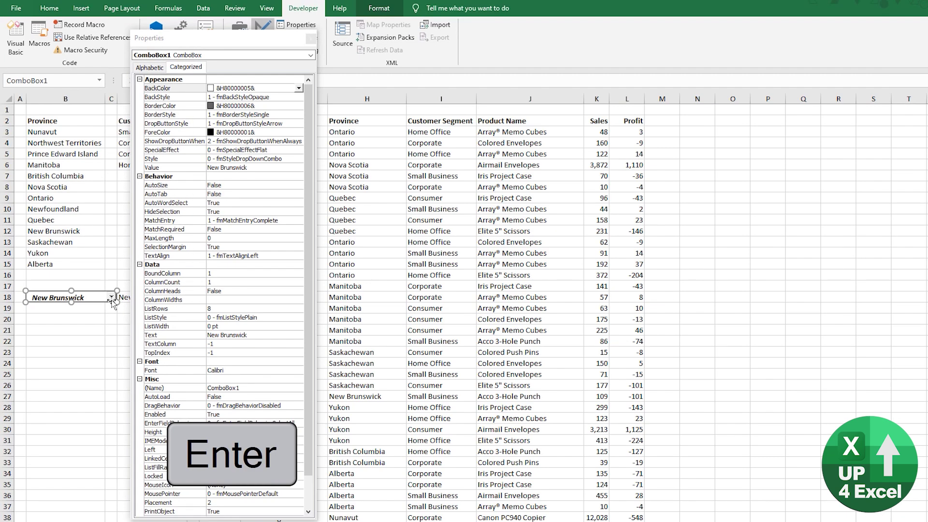
Step: Set the combo box BackColor to grey and copy its colour value
click(299, 88)
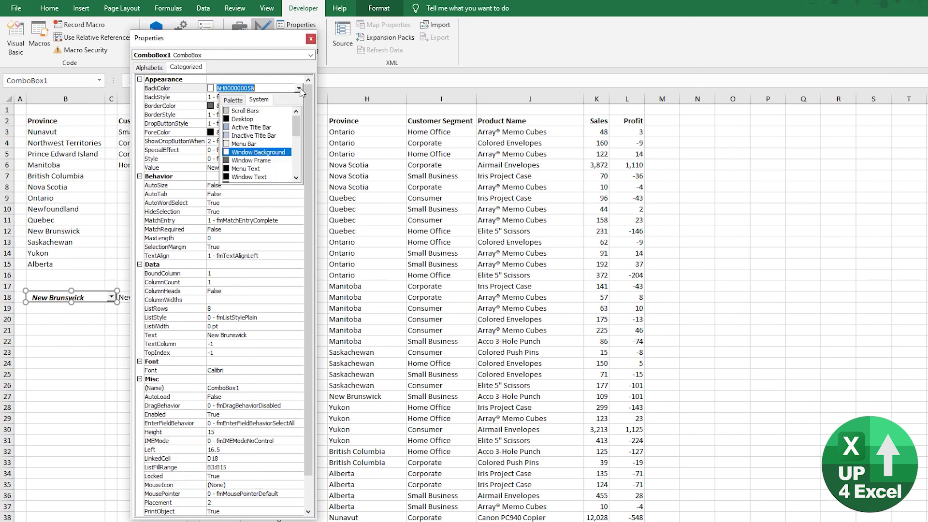
click(244, 119)
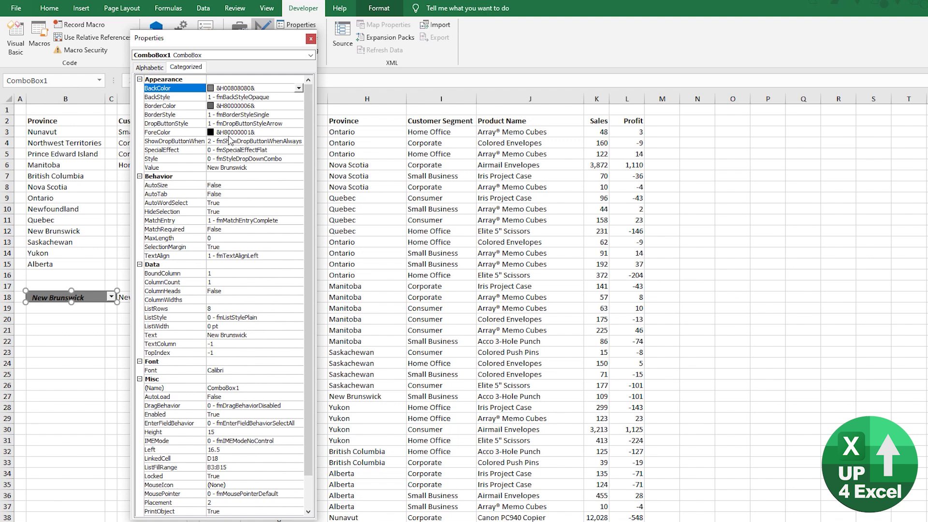
click(275, 106)
click(283, 89)
double_click(228, 88)
key(ctrl+c)
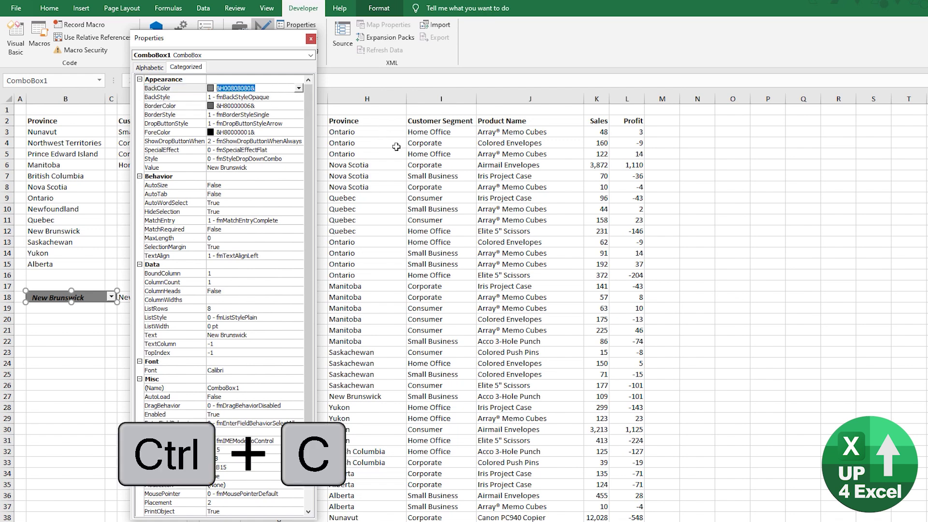
Step: Add a ComboBox1_DropButtonClick procedure containing ComboBox1.BackColor = &H808080
key(alt+Tab)
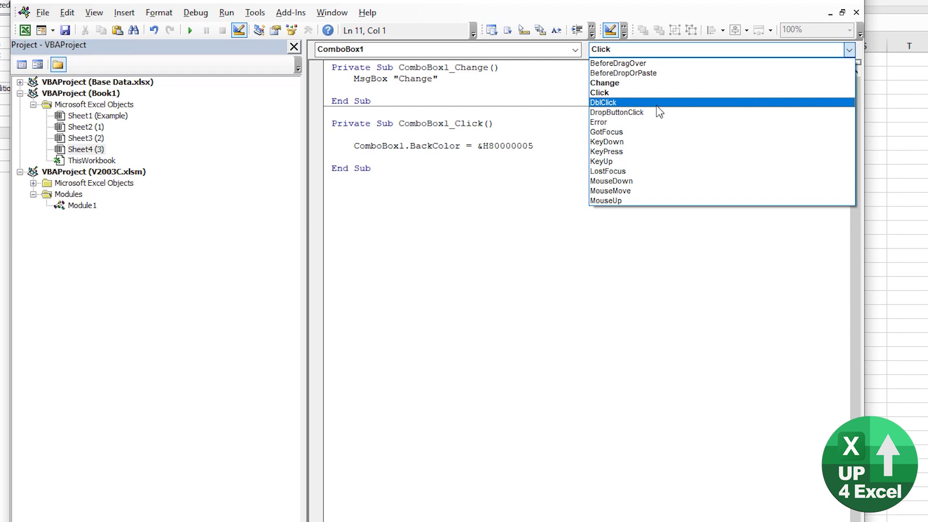
click(653, 111)
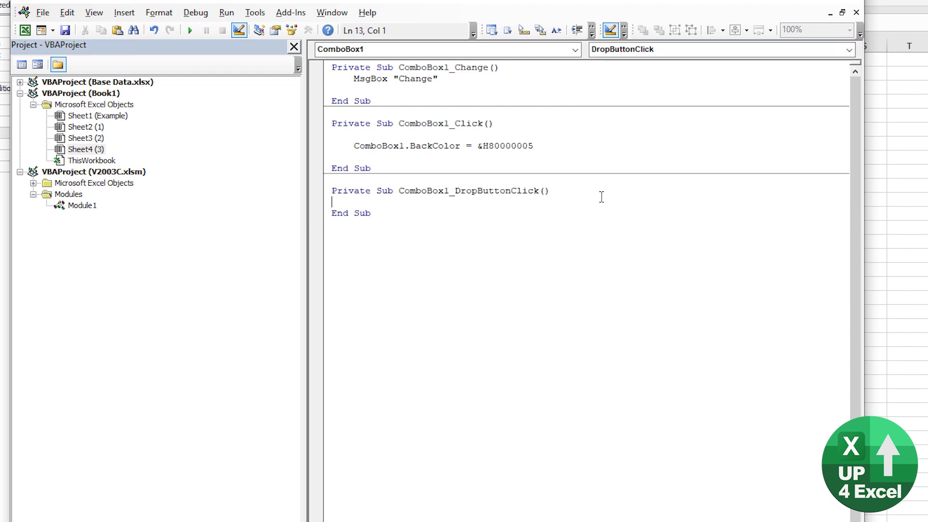
key(Return)
key(Tab)
text(combobox1.)
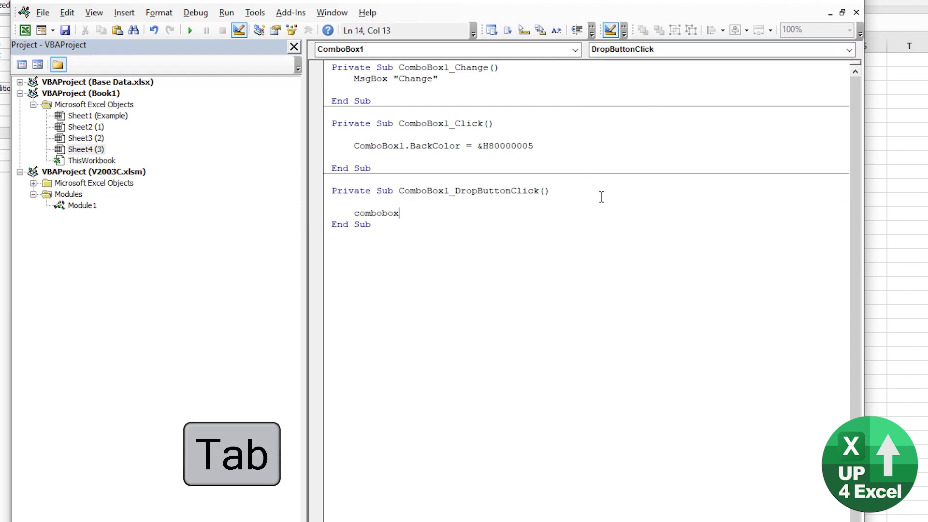
key(Down)
key(Down)
key(Down)
key(Down)
key(Down)
key(Down)
key(Down)
key(Tab)
text(= &H808080)
key(Return)
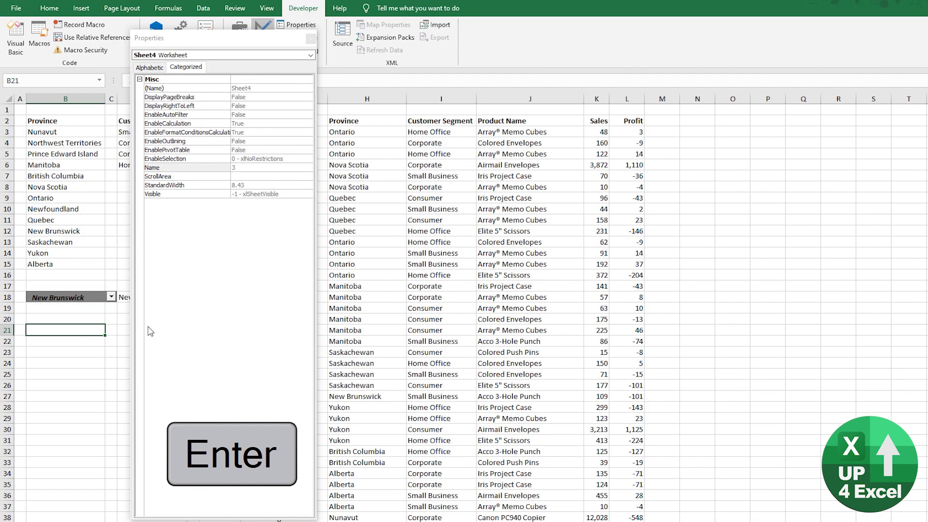
Step: Pick Newfoundland, then New Brunswick in the B18 combo box, dismissing each Change message
click(311, 38)
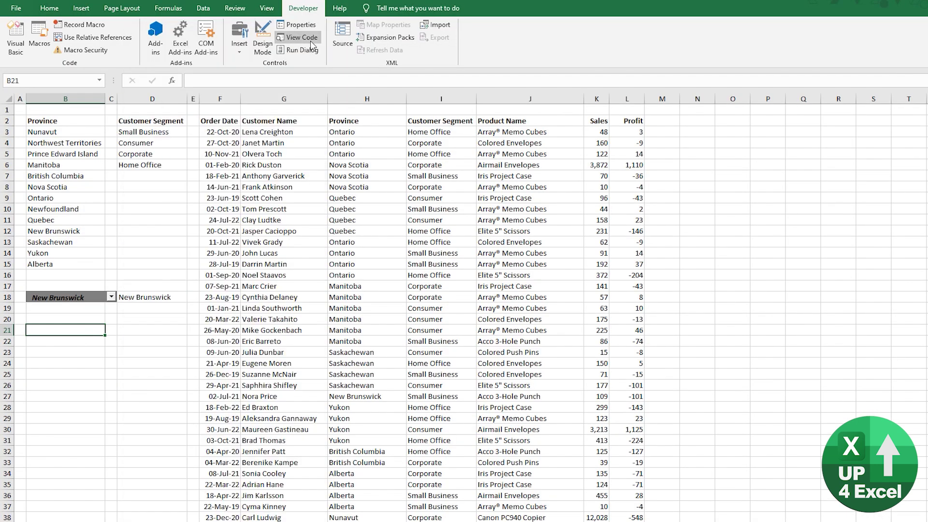
click(111, 296)
click(72, 329)
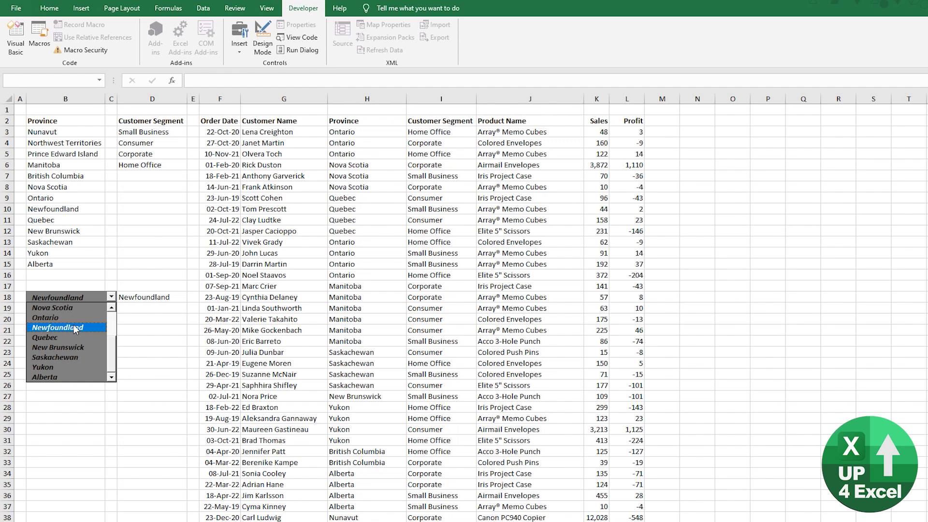
click(538, 307)
click(111, 296)
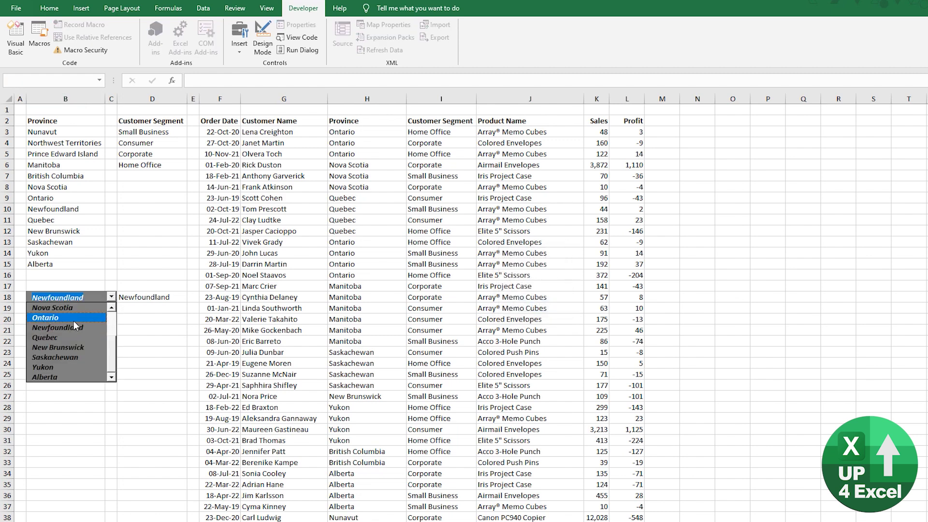
click(68, 344)
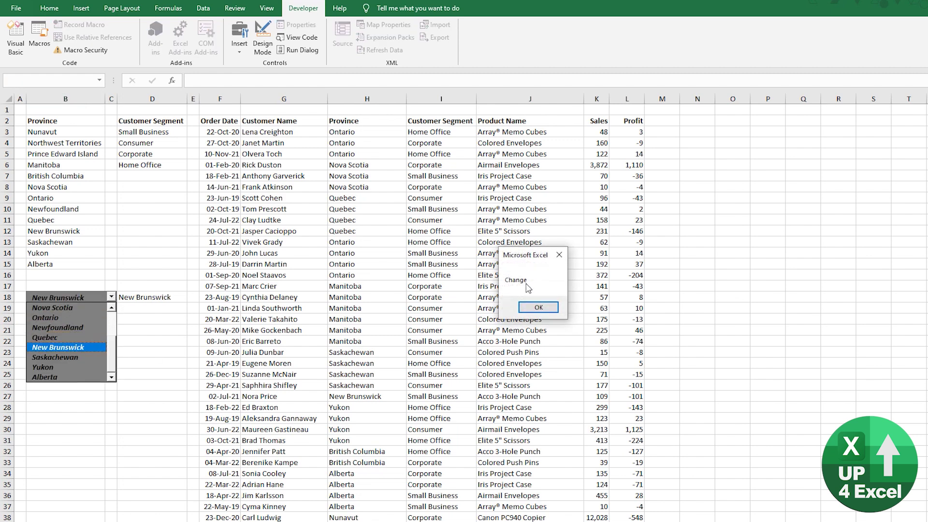
click(538, 307)
click(45, 320)
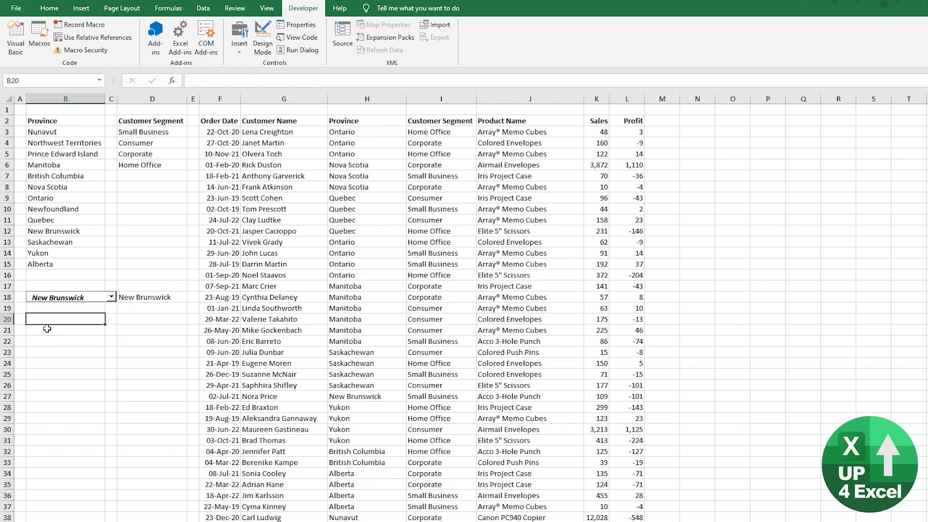
Step: Pick Yukon in the B18 combo box and dismiss the Change message
click(112, 297)
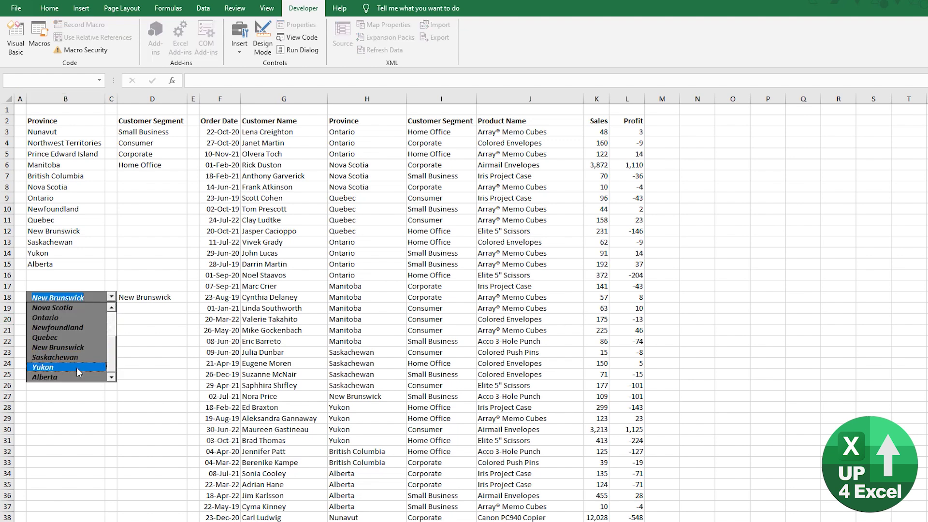
click(68, 367)
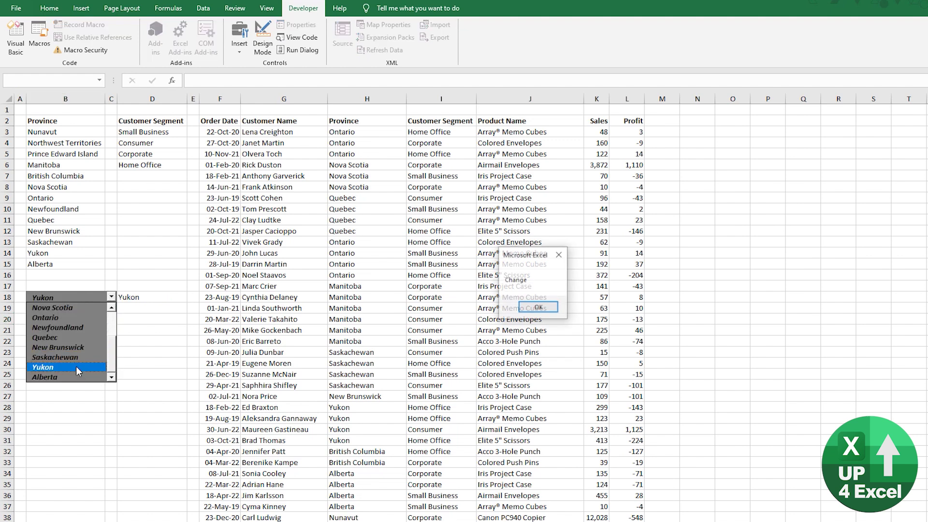
click(537, 308)
click(103, 340)
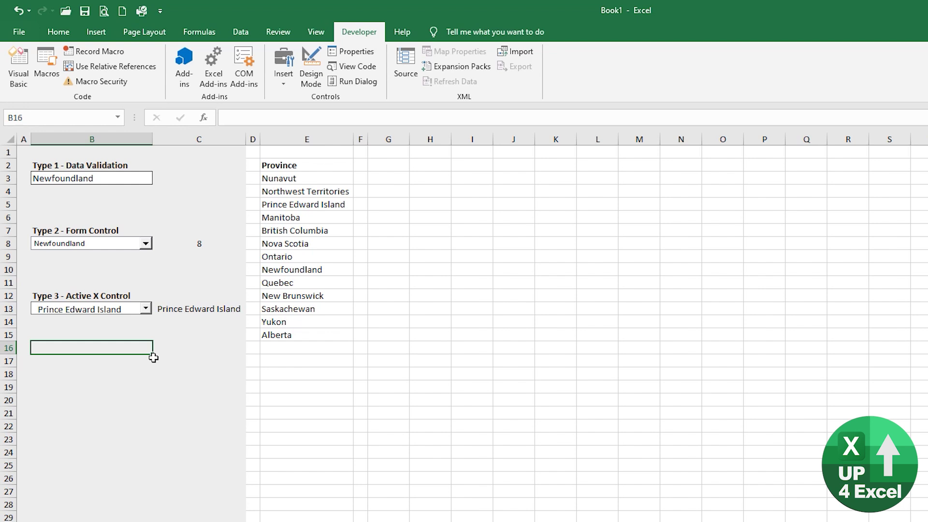
Step: Choose Alberta in both the Form Control and ActiveX province combo boxes
click(145, 243)
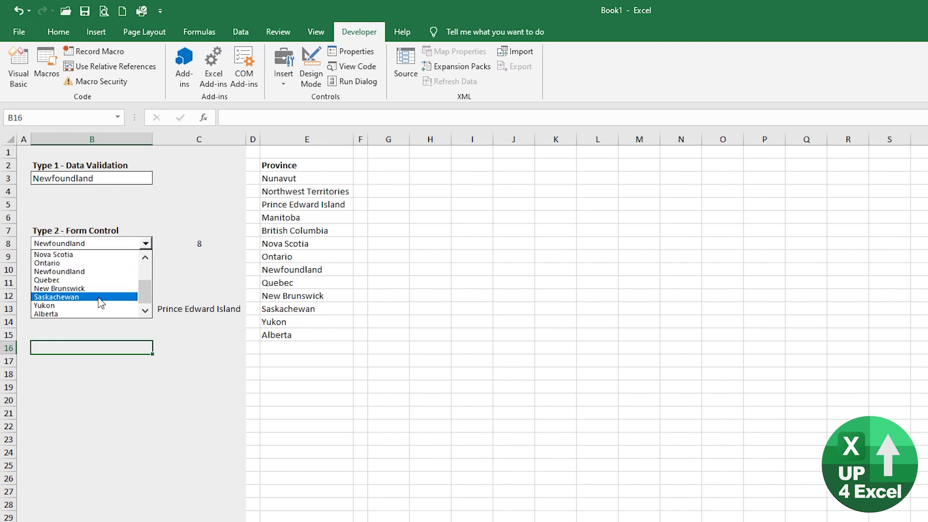
click(85, 314)
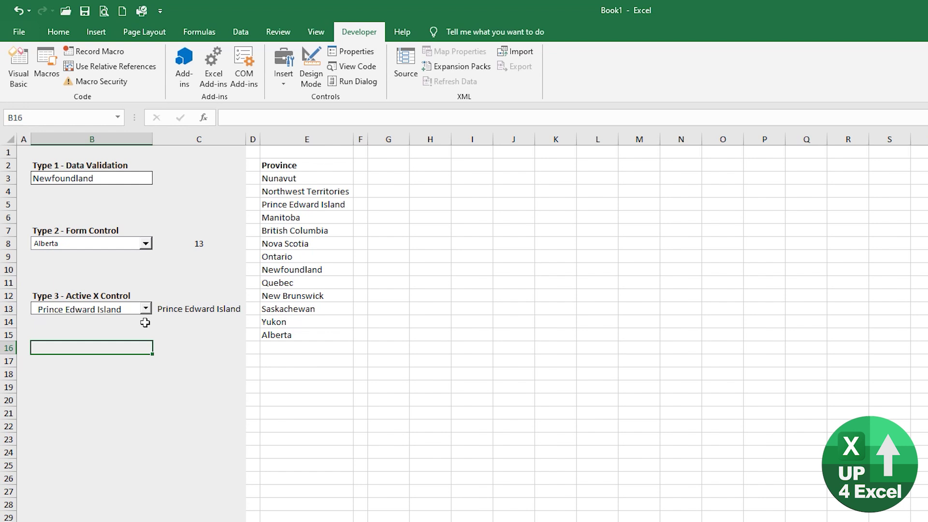
click(281, 337)
click(145, 309)
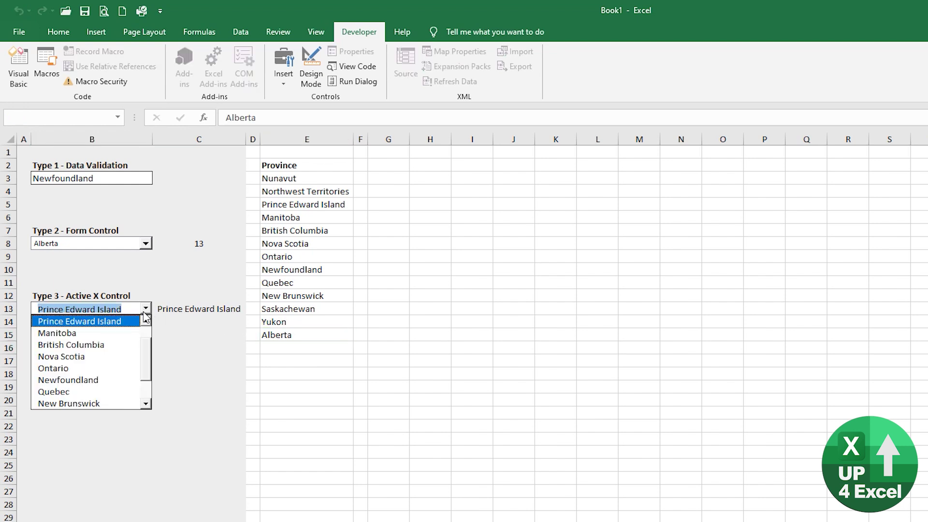
scroll(130, 370, down, 1)
click(92, 405)
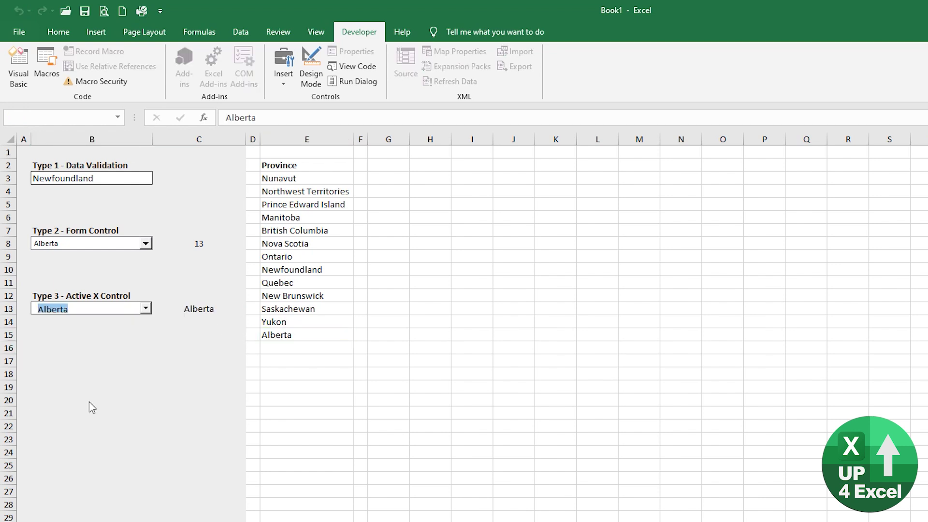
Step: Enter Up4Excel in E16 below the province list, check the ActiveX list, then clear E16
click(322, 346)
text(Up4Excel)
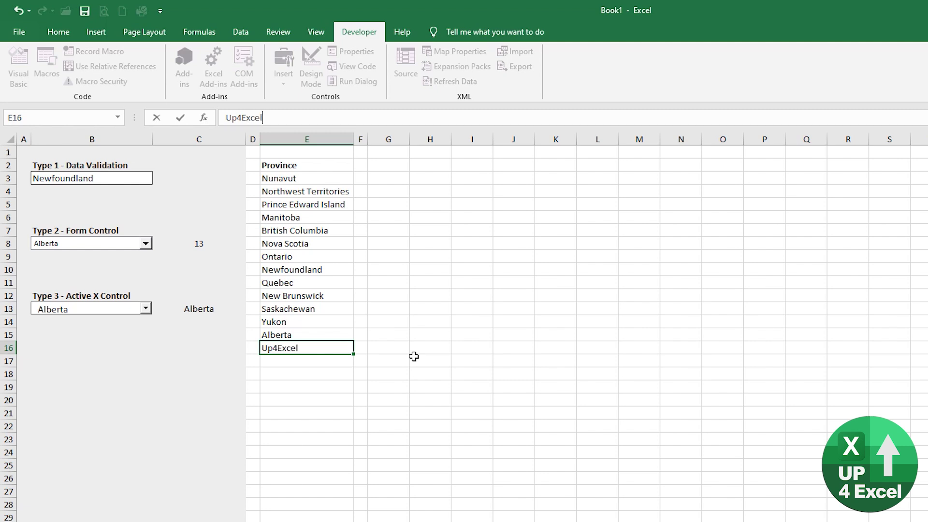
key(Return)
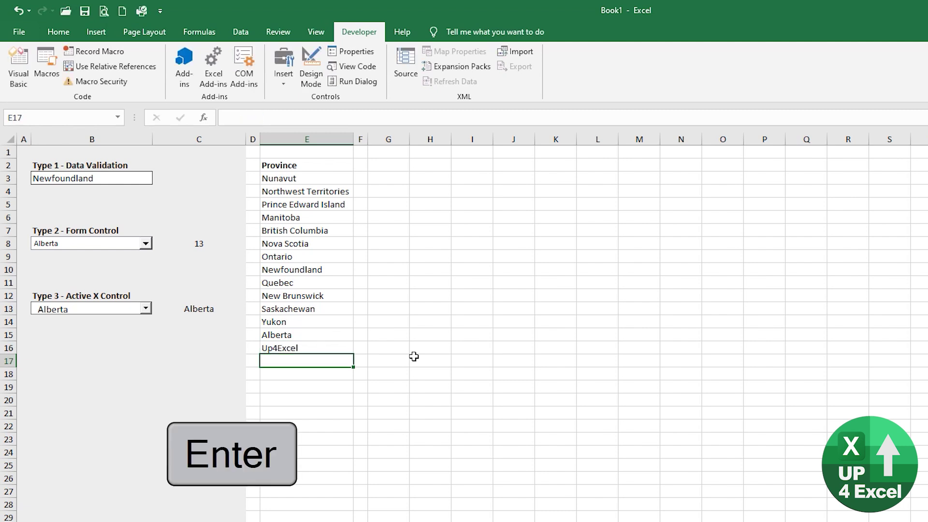
click(145, 309)
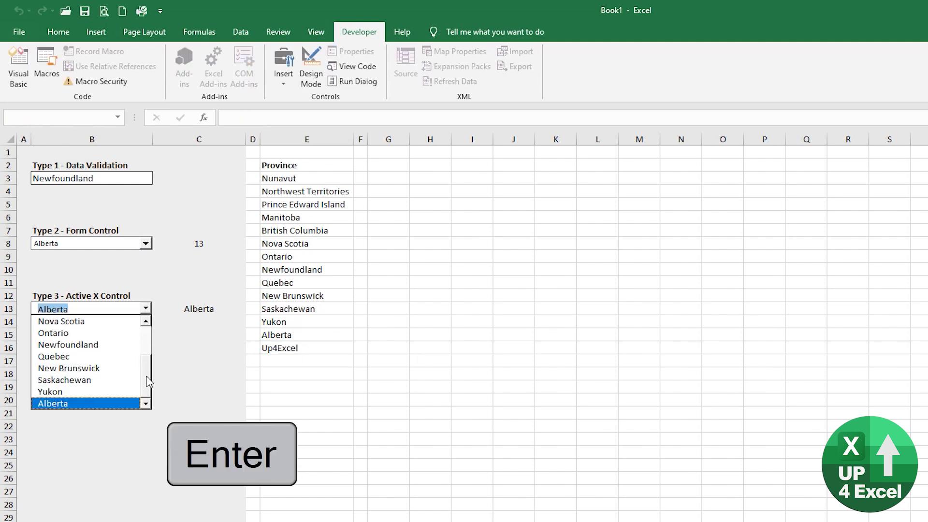
click(303, 339)
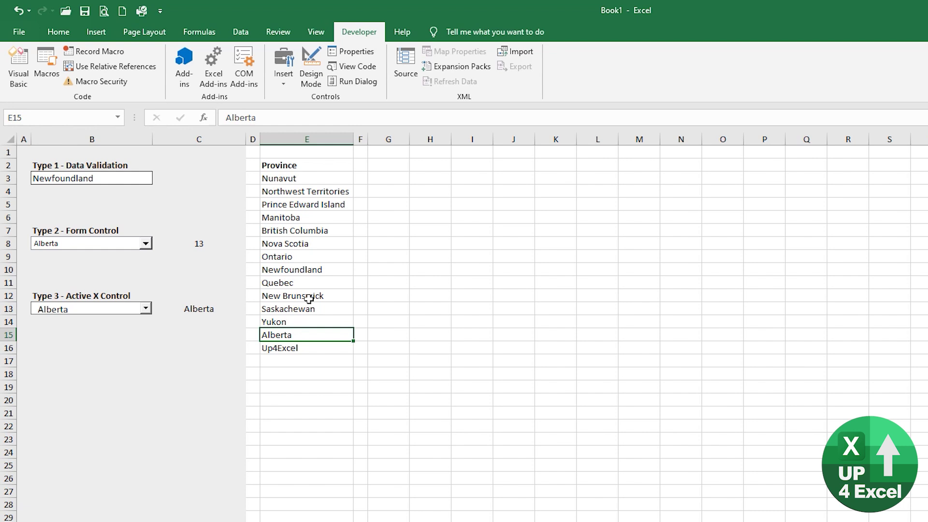
click(290, 348)
key(Delete)
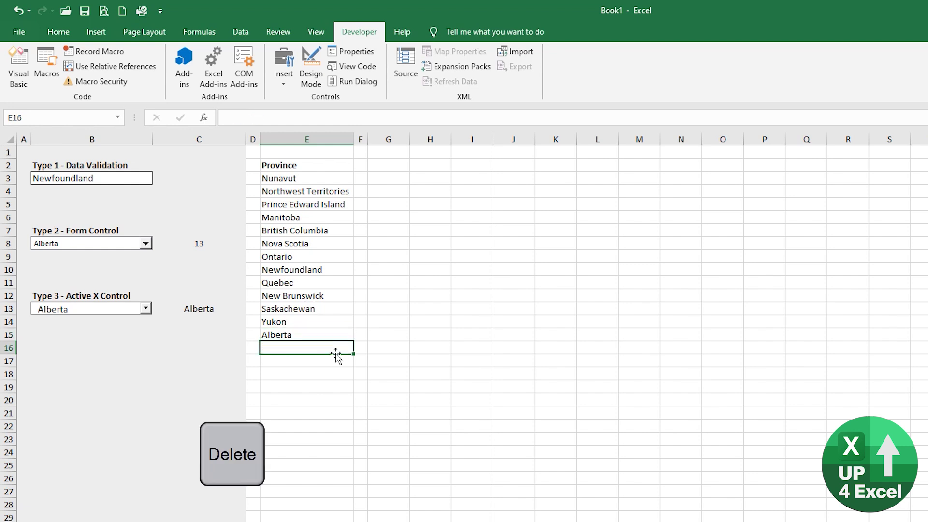
Step: Convert the Province list E2:E15 into a table with headers and table style None
click(296, 236)
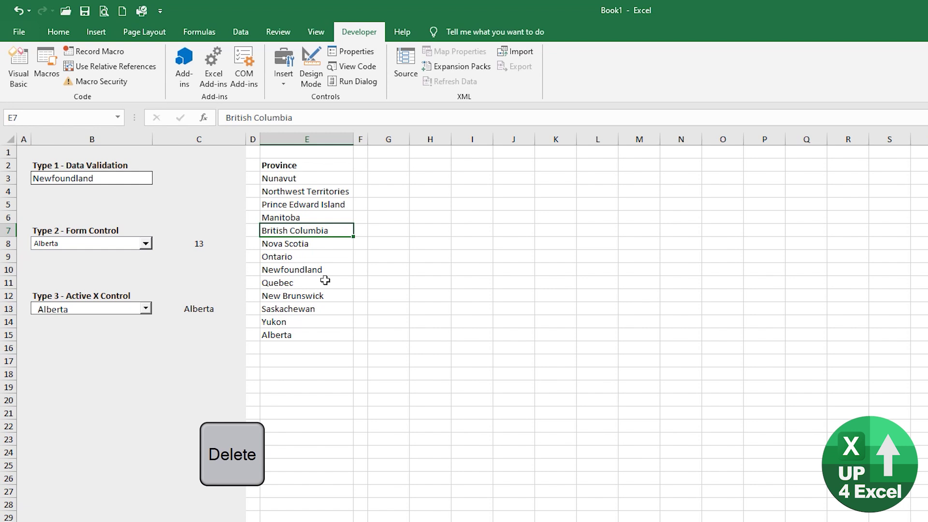
key(ctrl+t)
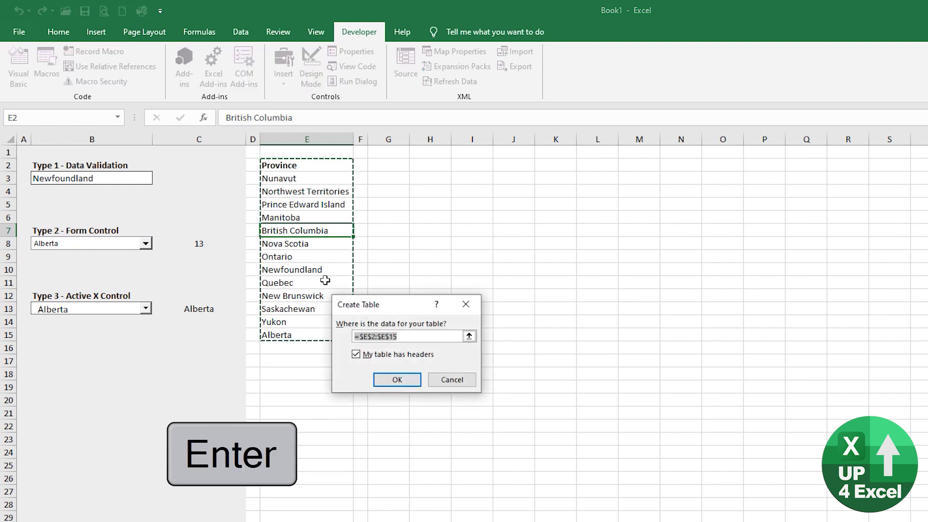
key(Return)
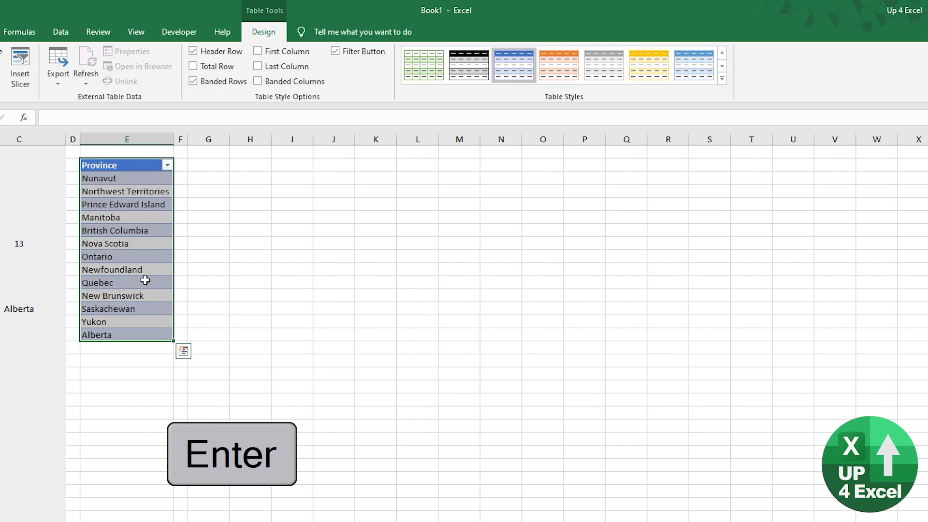
click(644, 78)
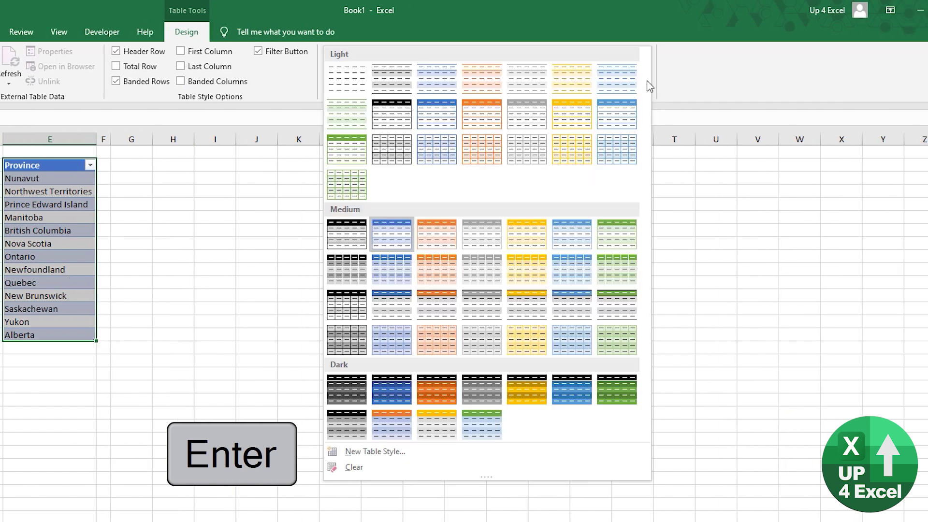
click(353, 78)
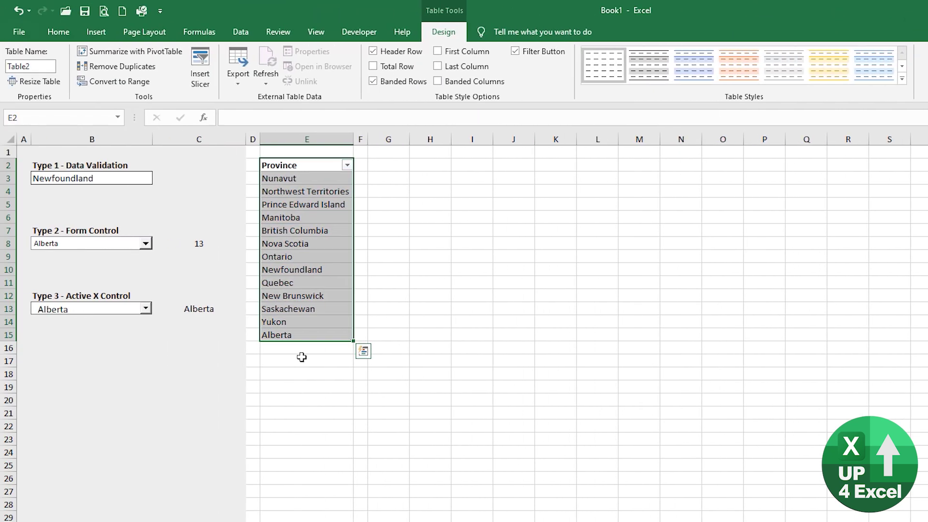
Step: Choose Alberta in the ActiveX province combo box
click(46, 360)
click(146, 308)
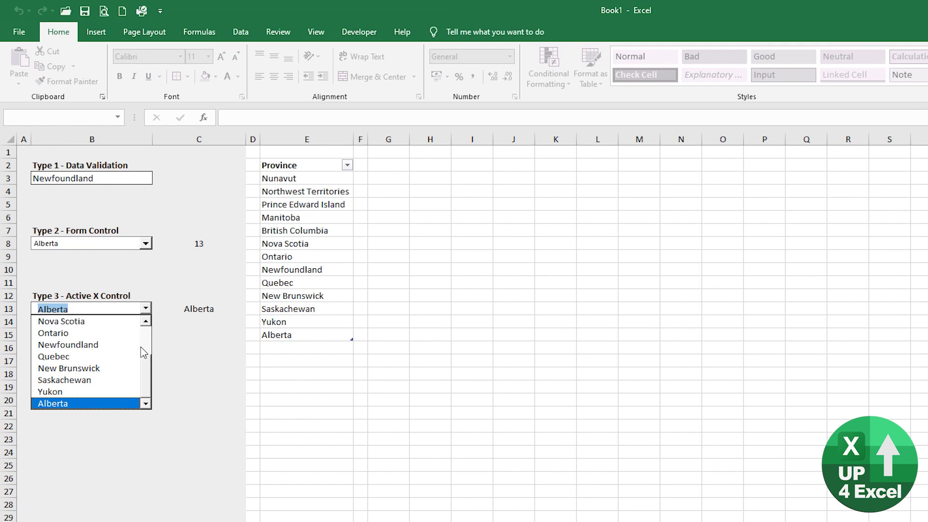
click(118, 403)
Step: Add Up4Excel as a new table row in E16 below Alberta
click(325, 350)
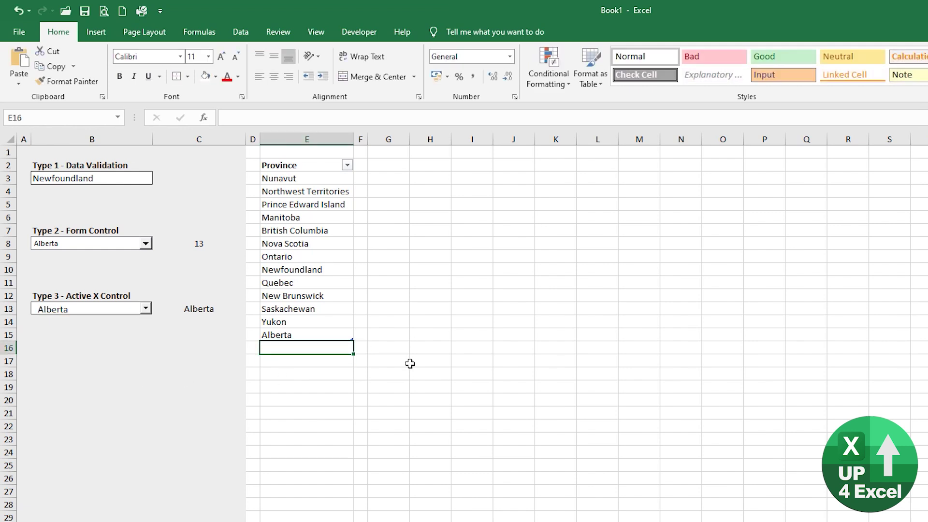
text(Up4E)
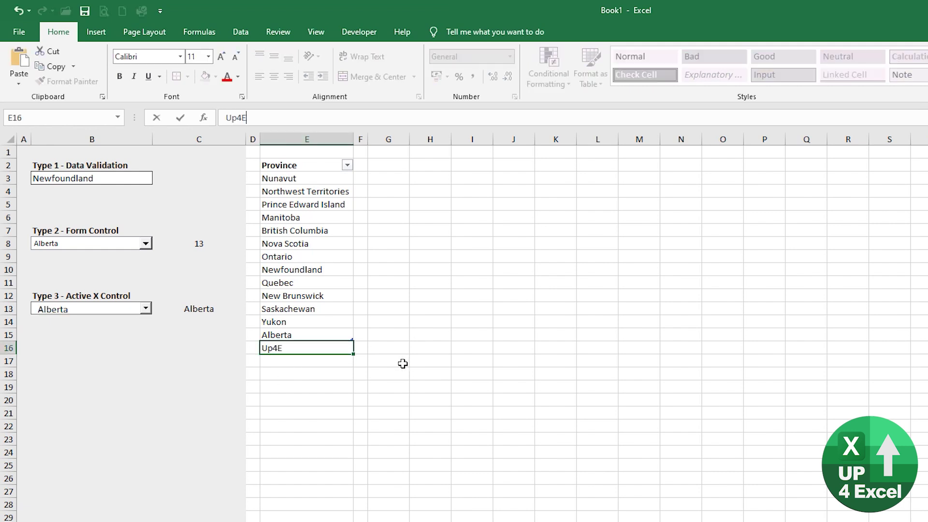
text(xcel)
key(Return)
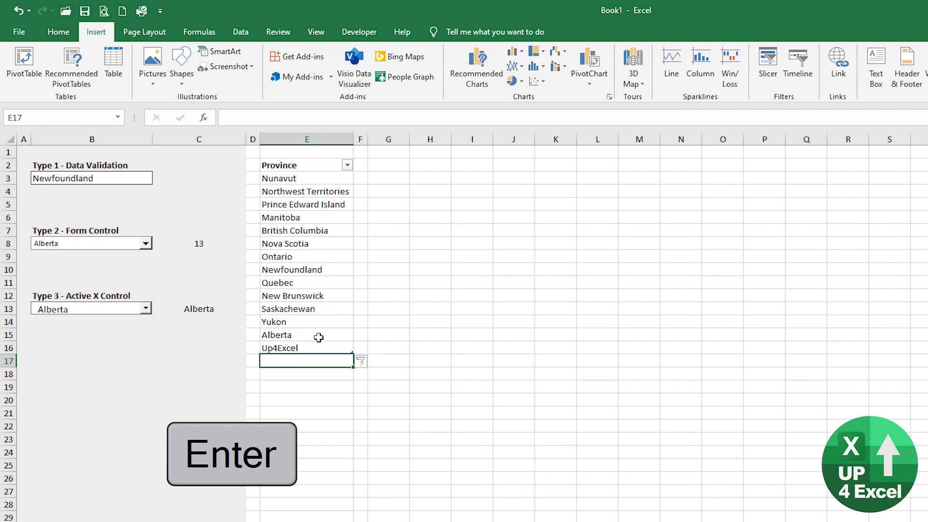
click(319, 337)
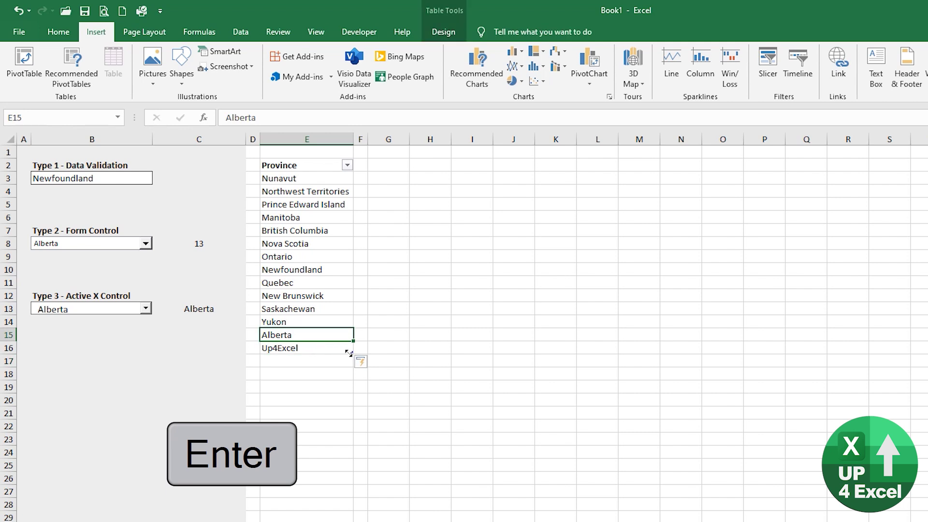
click(271, 375)
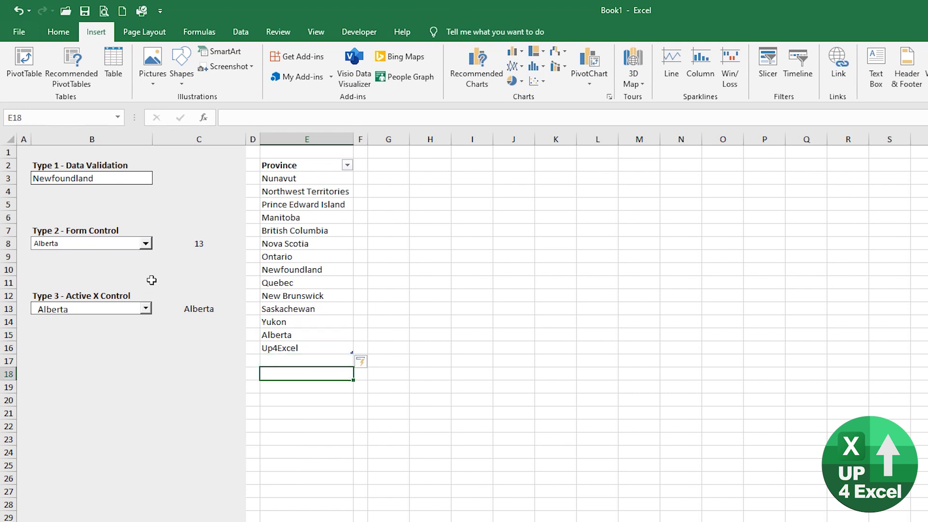
Step: Choose Up4Excel in the Form Control, ActiveX and B3 validation drop-downs
click(146, 245)
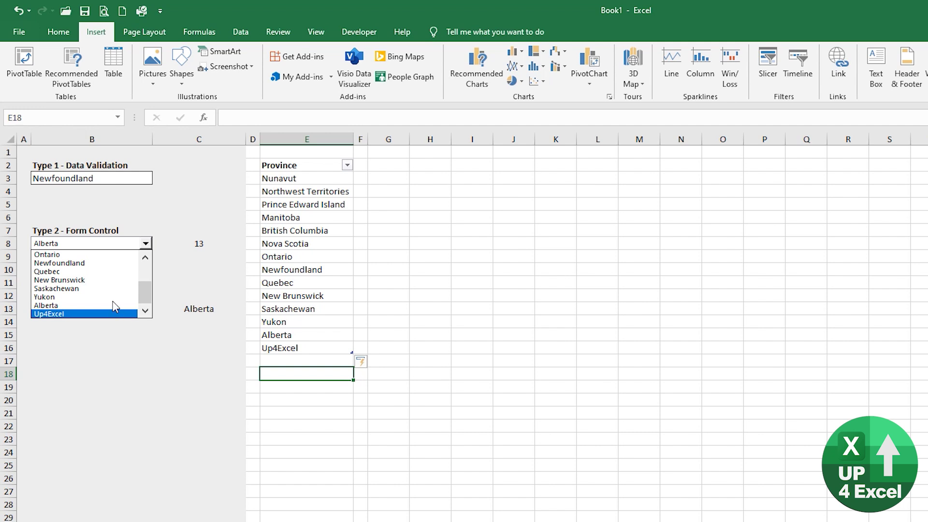
click(110, 315)
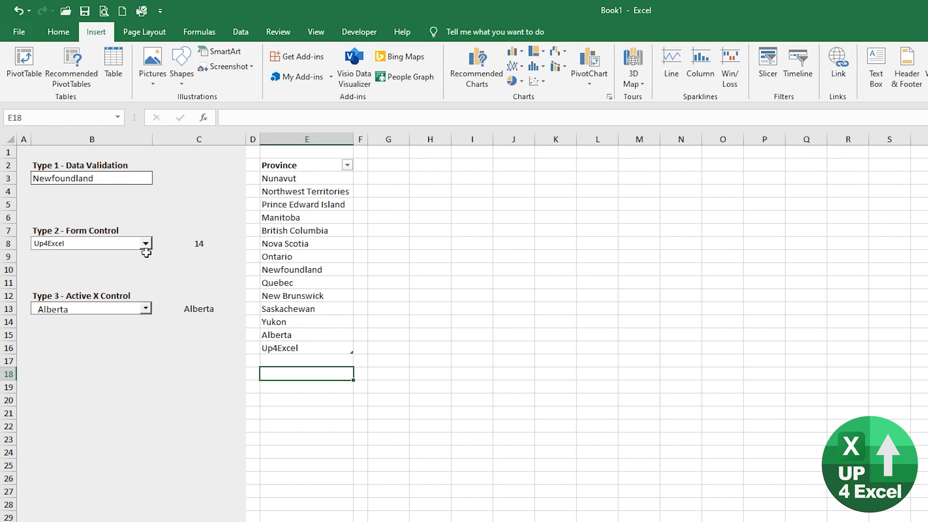
click(144, 309)
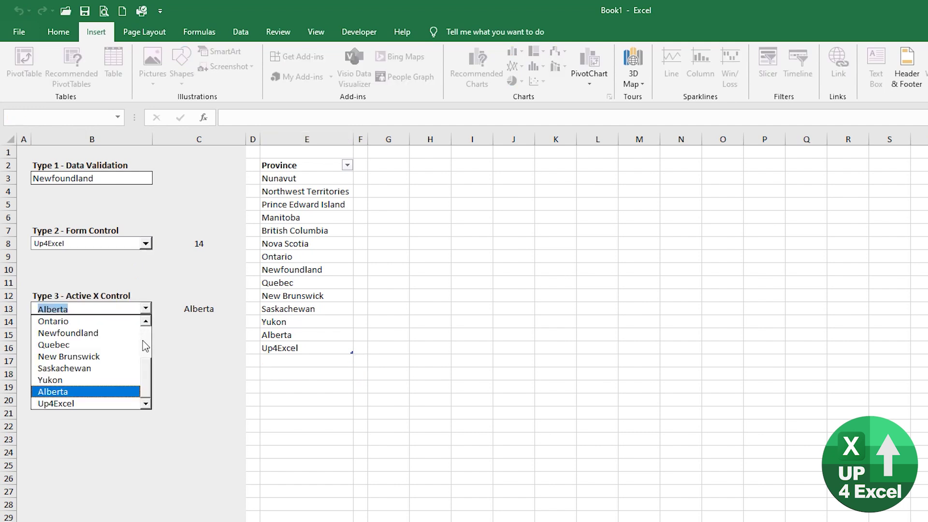
click(99, 403)
click(149, 179)
click(159, 178)
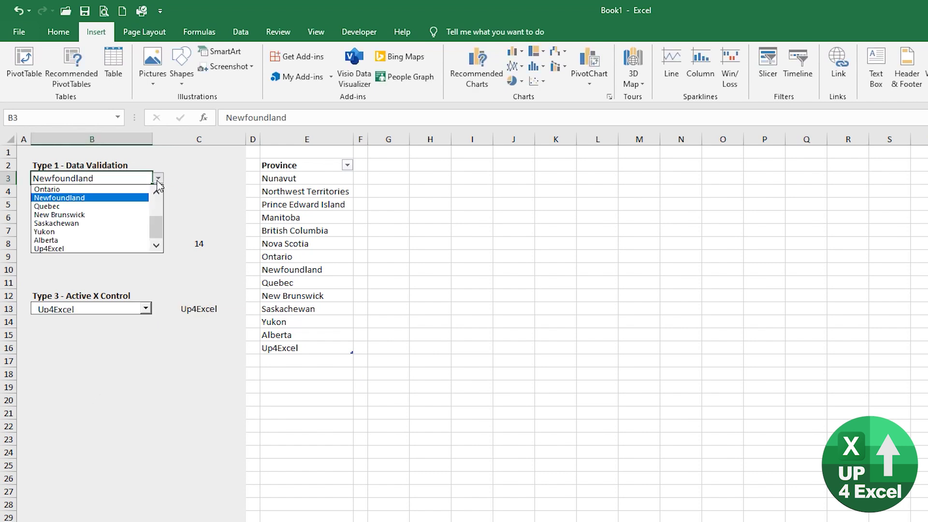
click(99, 246)
click(91, 204)
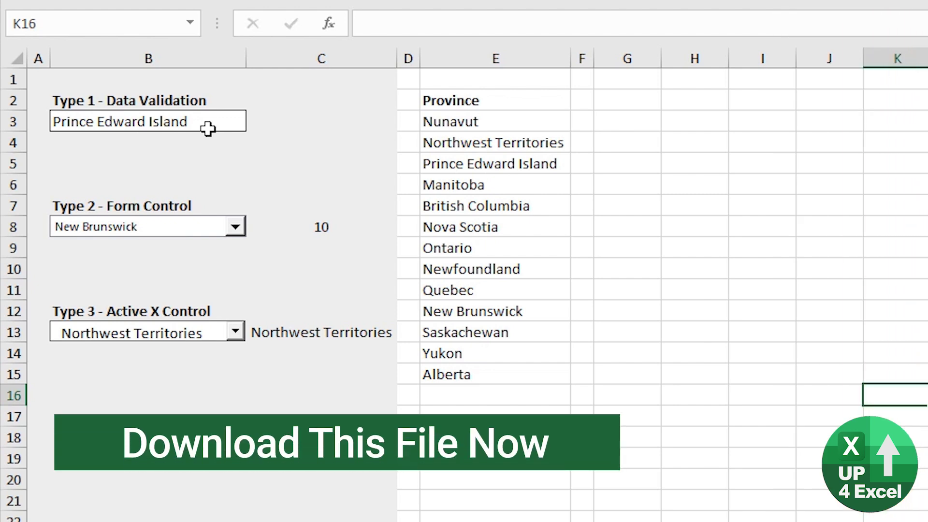
Step: Choose New Brunswick in B3's validation list and Prince Edward Island in the Form Control
click(208, 128)
click(255, 121)
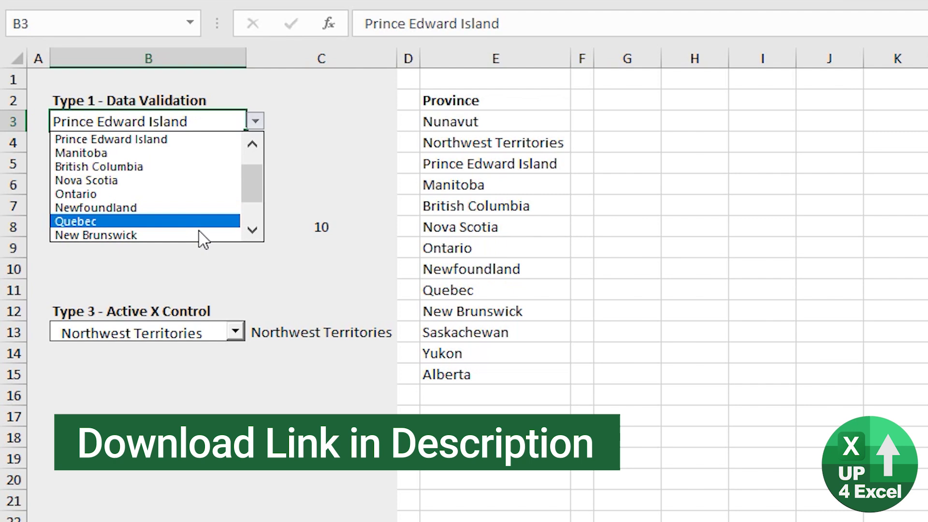
click(251, 220)
click(227, 195)
click(234, 228)
click(218, 271)
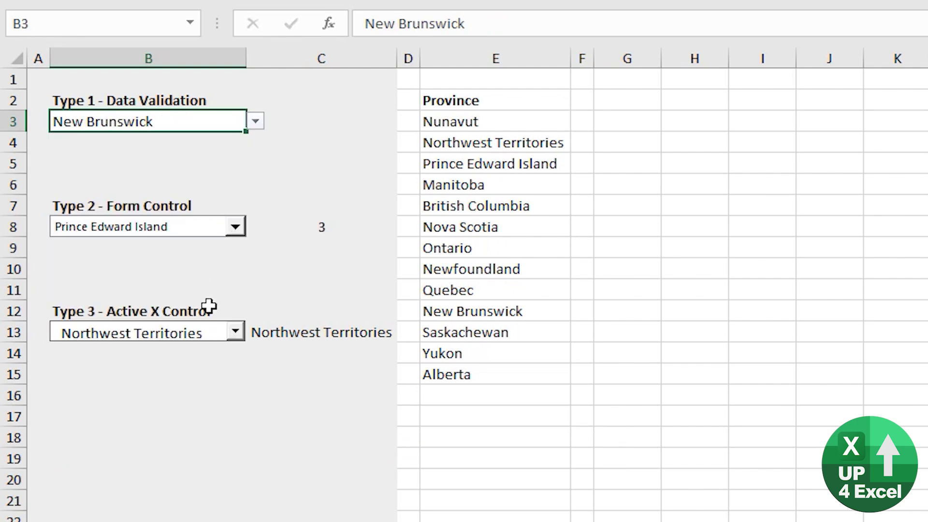
Step: Pick Yukon, then Northwest Territories, in the ActiveX combo box
click(236, 334)
drag(238, 408, 236, 454)
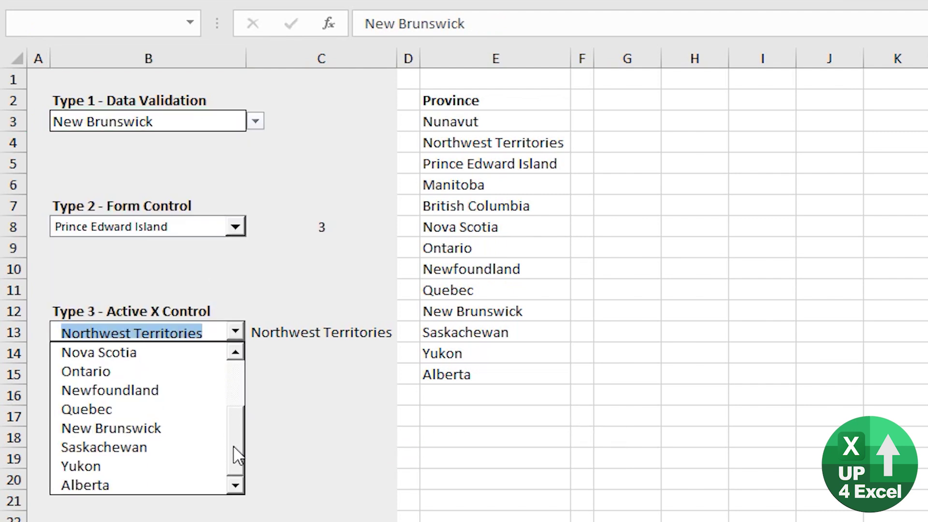
click(147, 467)
click(236, 333)
scroll(234, 380, up, 2)
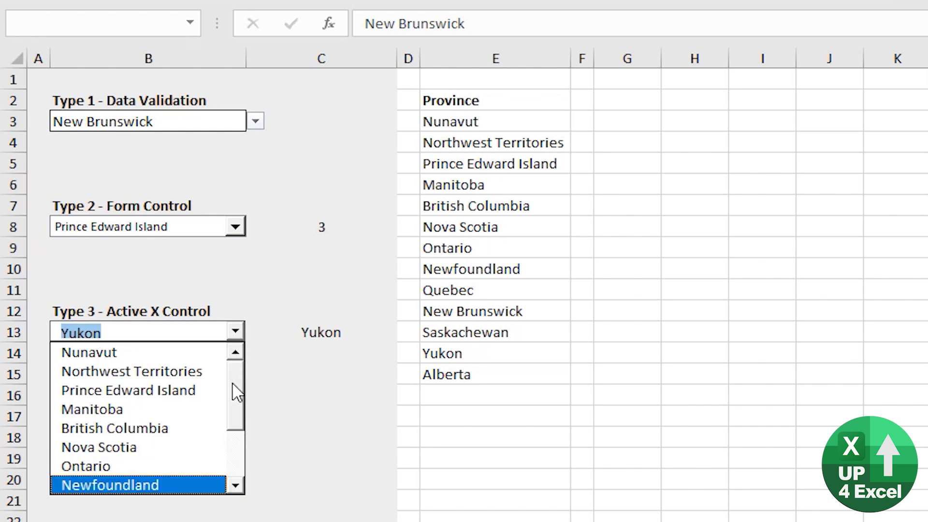
click(185, 371)
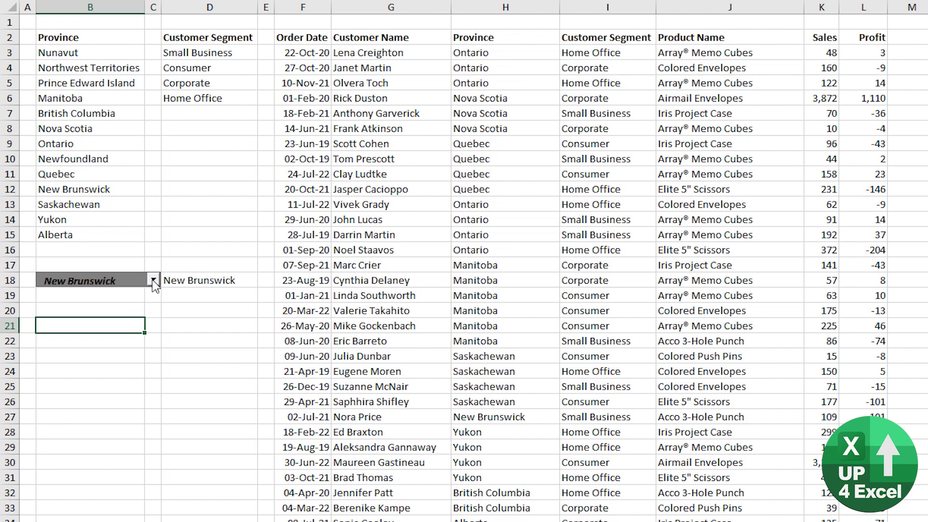
Step: Test the order sheet combo box with Newfoundland and New Brunswick, then view validation Allow options
click(153, 280)
click(100, 317)
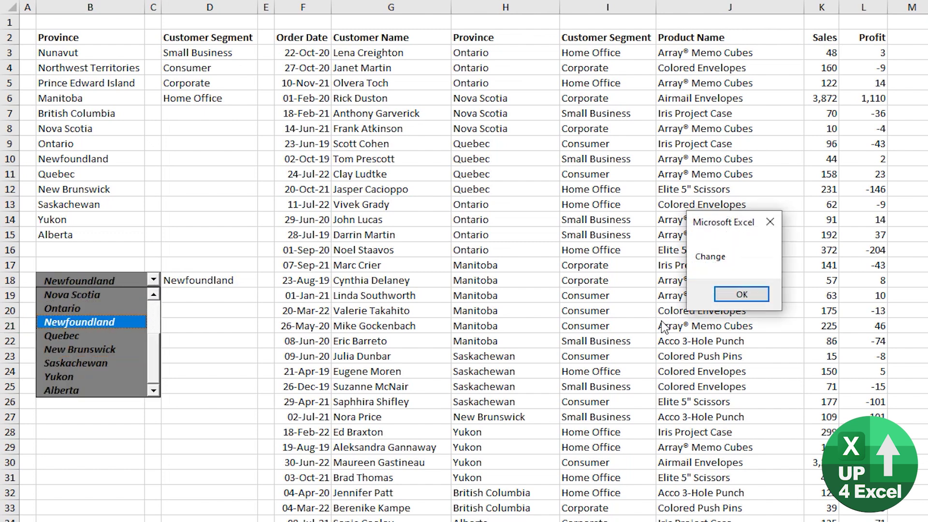
click(741, 294)
click(96, 306)
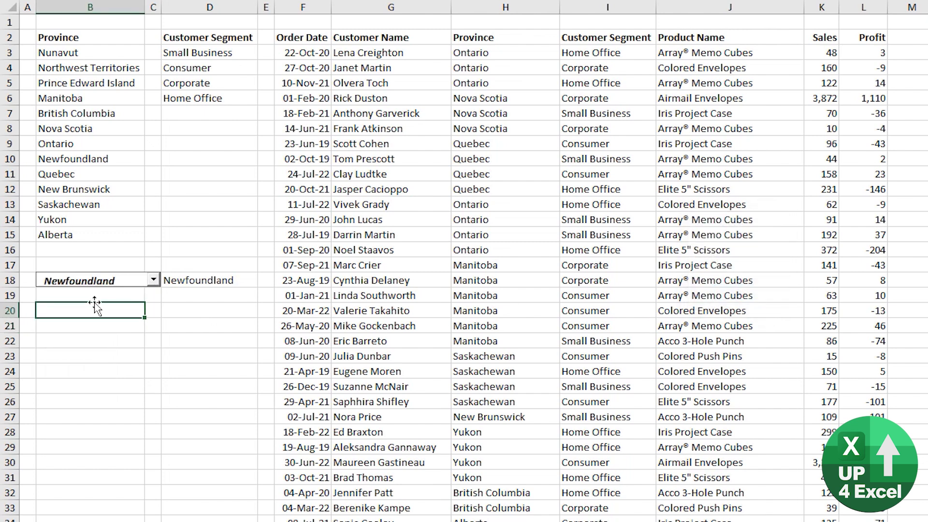
click(153, 279)
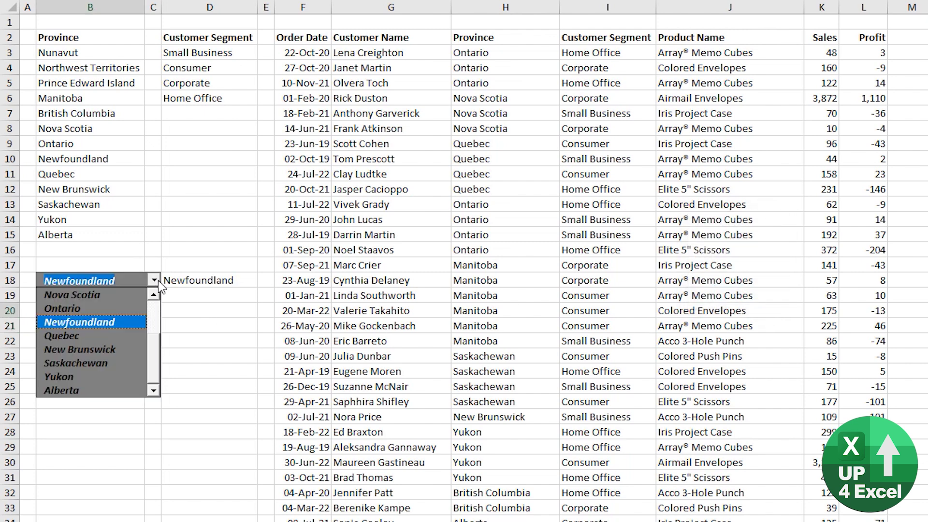
click(94, 344)
click(740, 294)
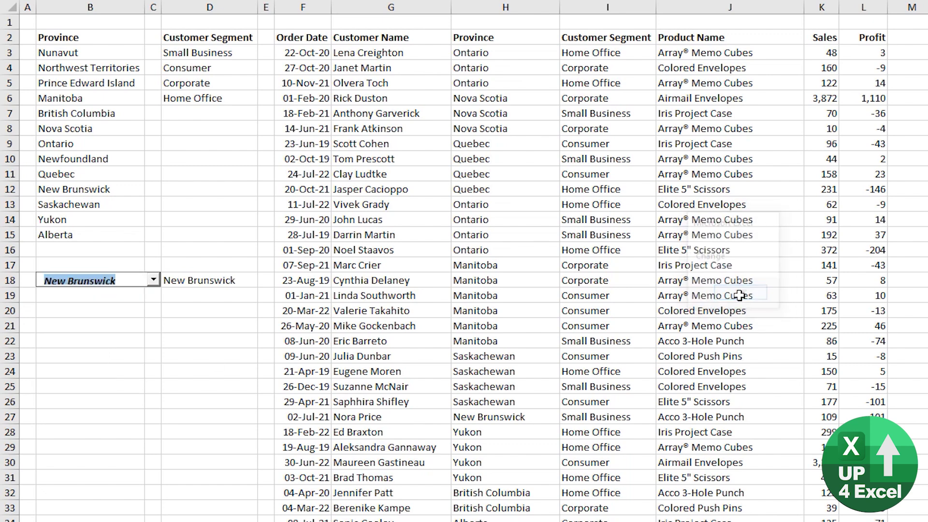
click(51, 311)
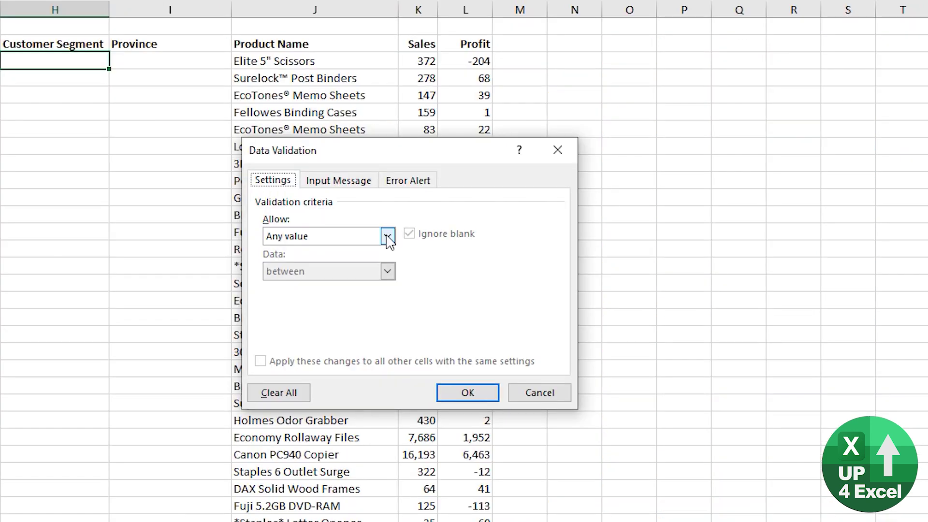
click(388, 236)
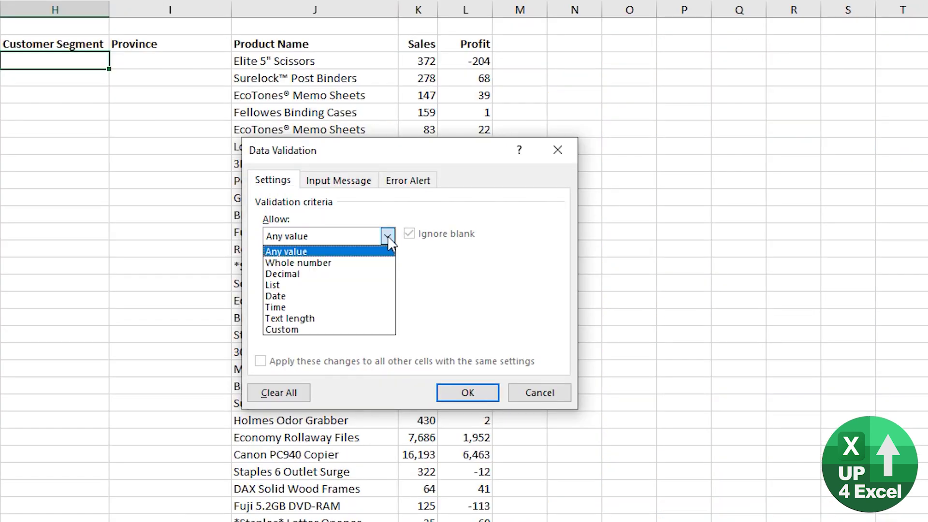
Step: Give the Customer Segment cell List validation sourced from $D$3:$D$6
click(277, 285)
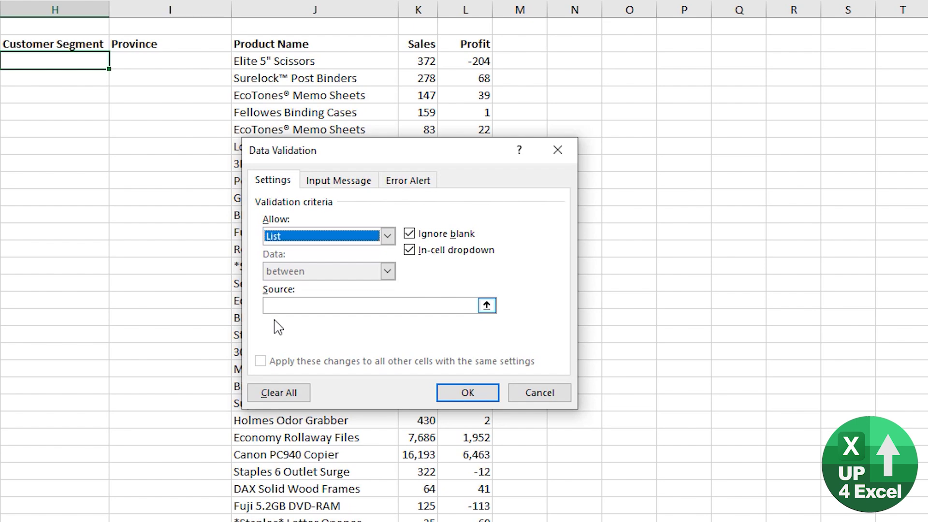
click(295, 305)
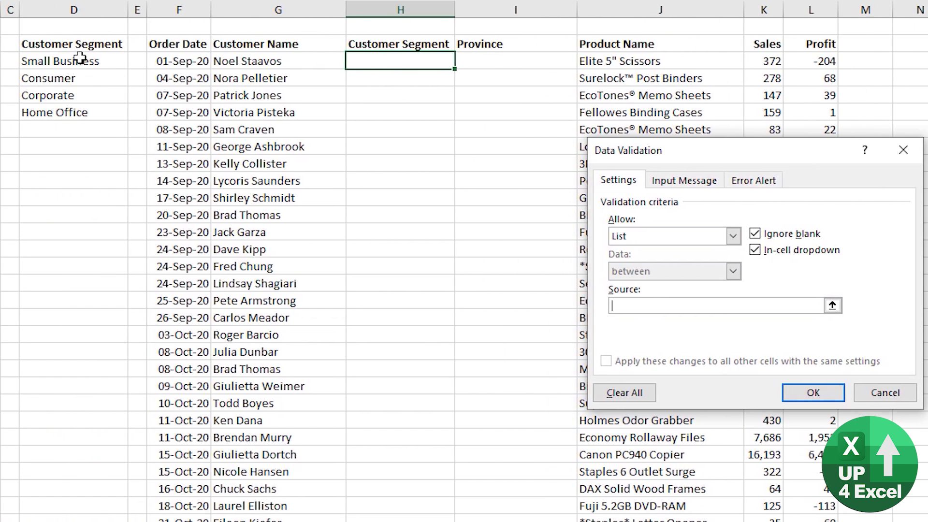
drag(0, 61, 0, 116)
drag(74, 116, 74, 116)
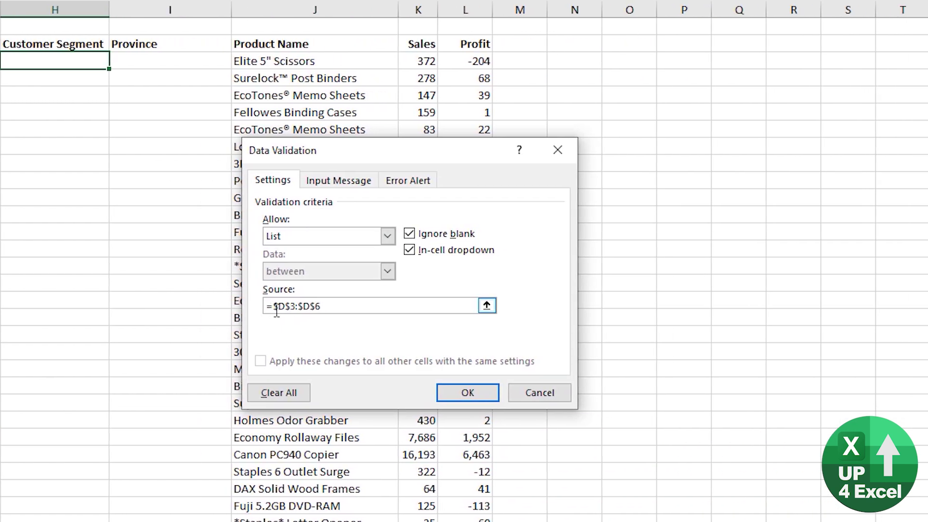
click(478, 400)
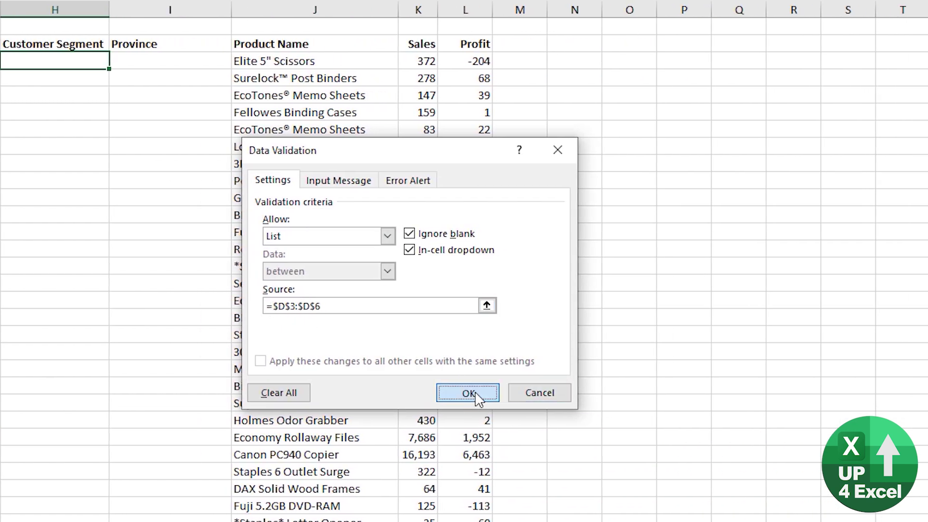
Step: Pick a customer segment from H3's new drop-down
click(117, 61)
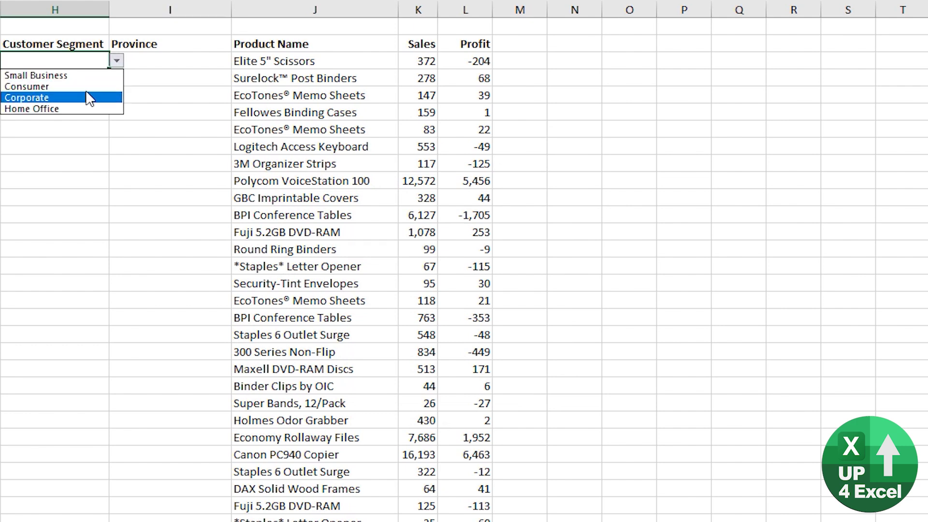
click(72, 87)
click(116, 61)
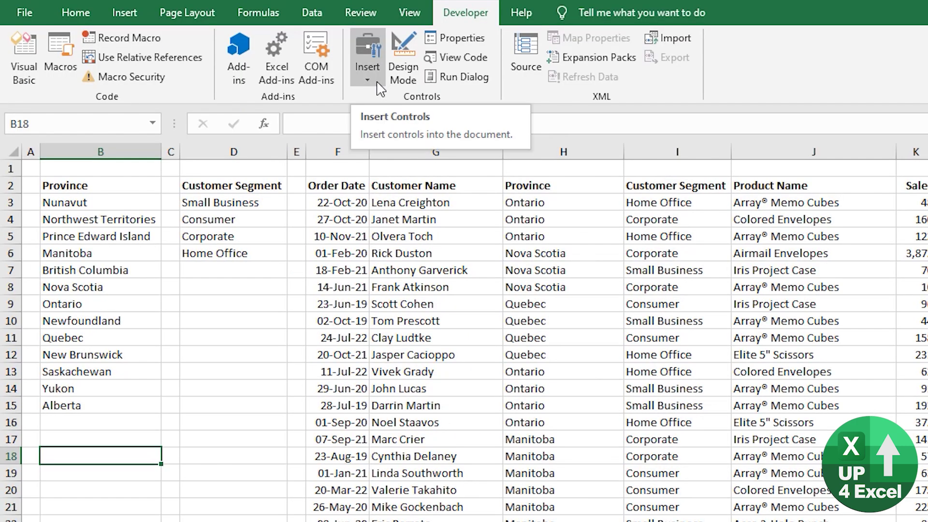
click(369, 73)
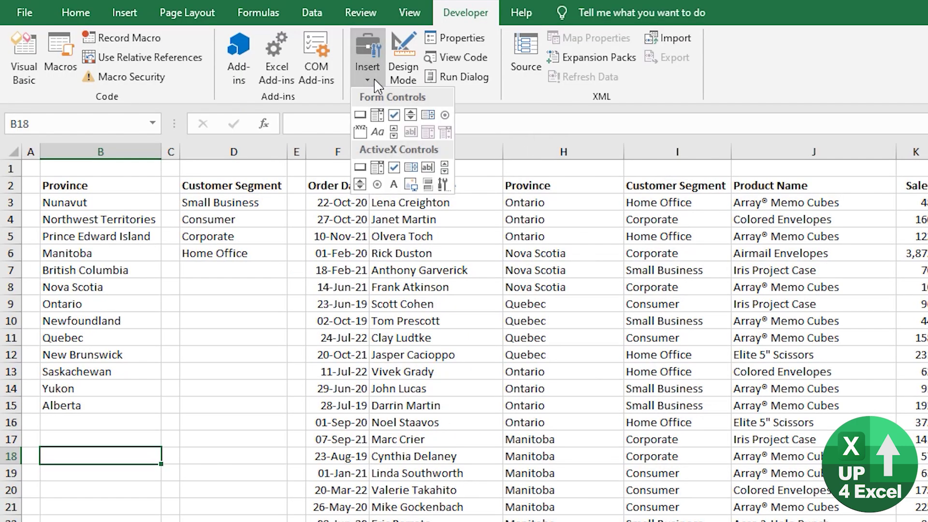
Step: Draw a form-control combo box in row 17 with input range $B$3:$B$15 linked to $D$17
click(377, 116)
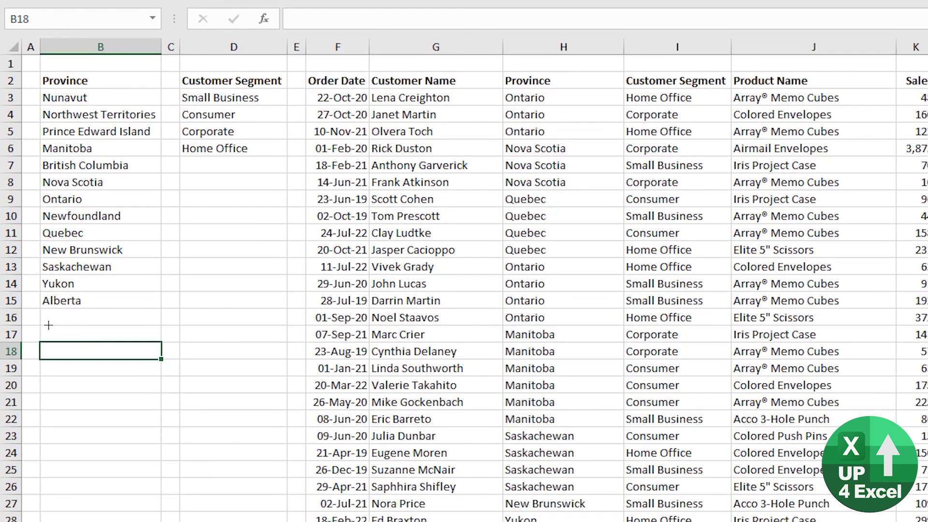
drag(49, 324, 200, 346)
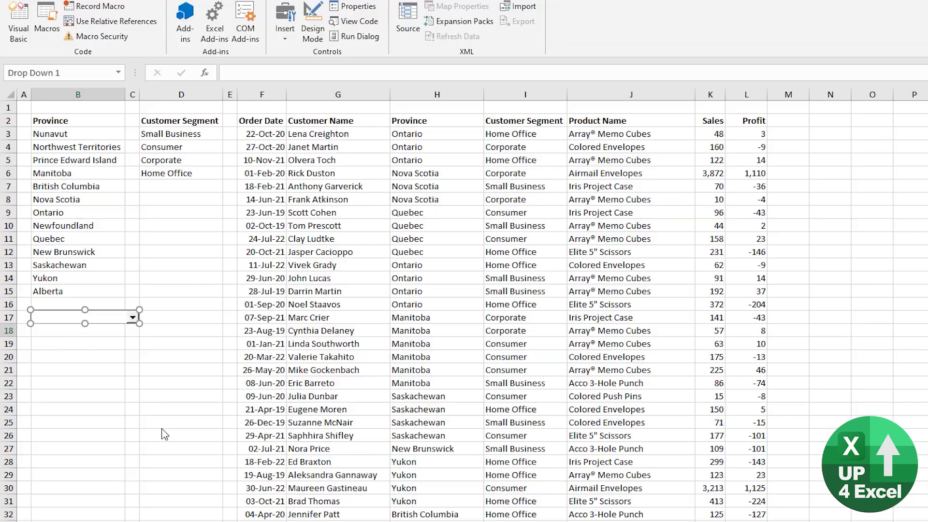
key(ctrl+1)
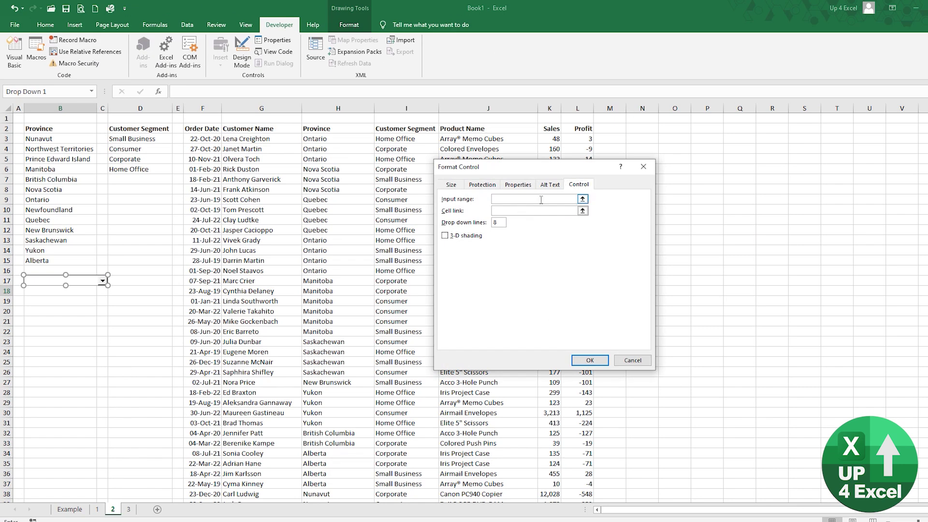
drag(73, 138, 64, 260)
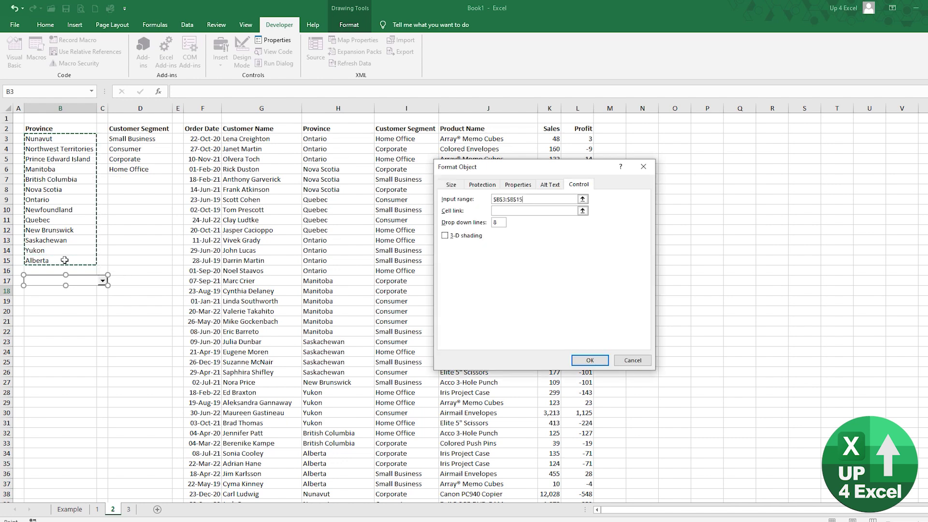
click(516, 210)
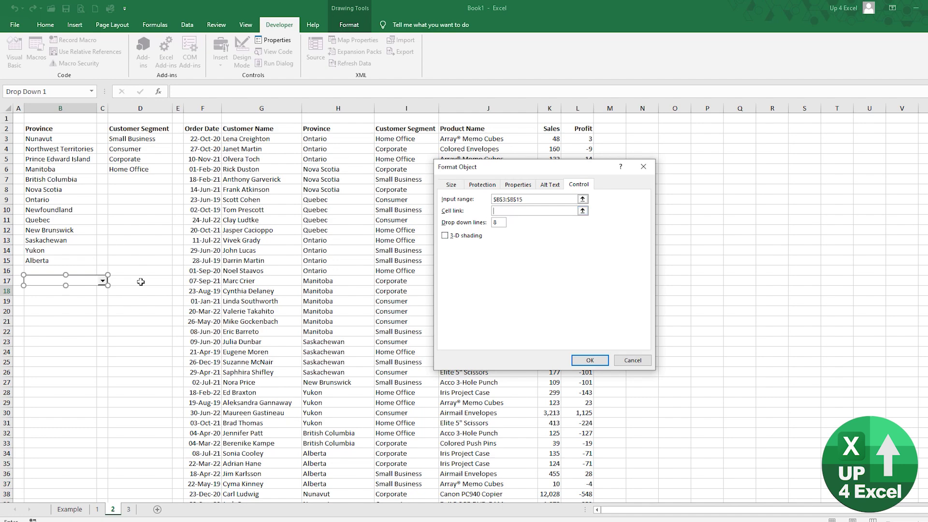
click(589, 360)
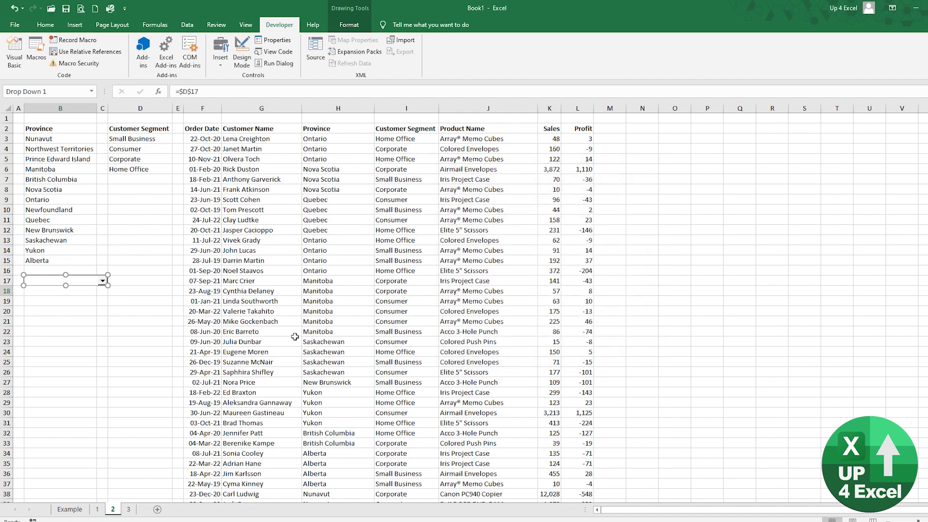
Step: Open the new combo box's province list to check its entries
click(83, 293)
click(103, 282)
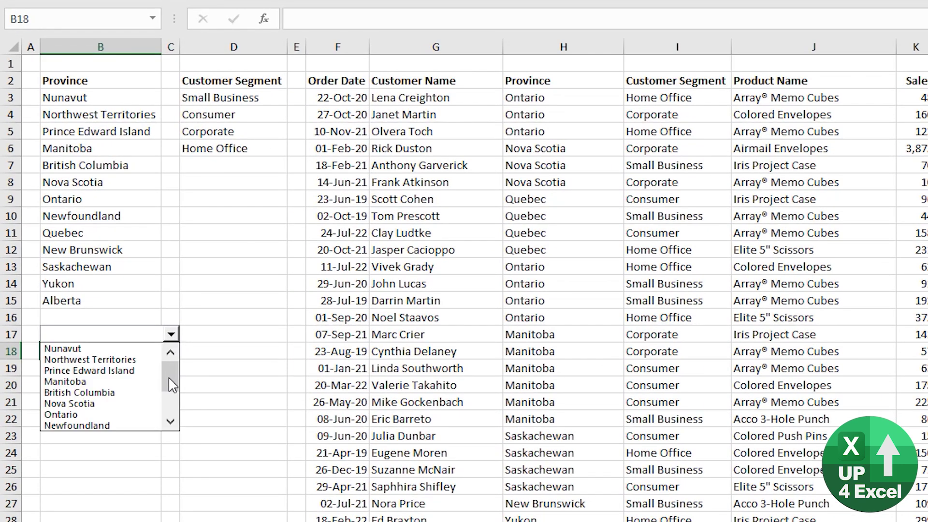
drag(103, 307, 102, 320)
click(106, 400)
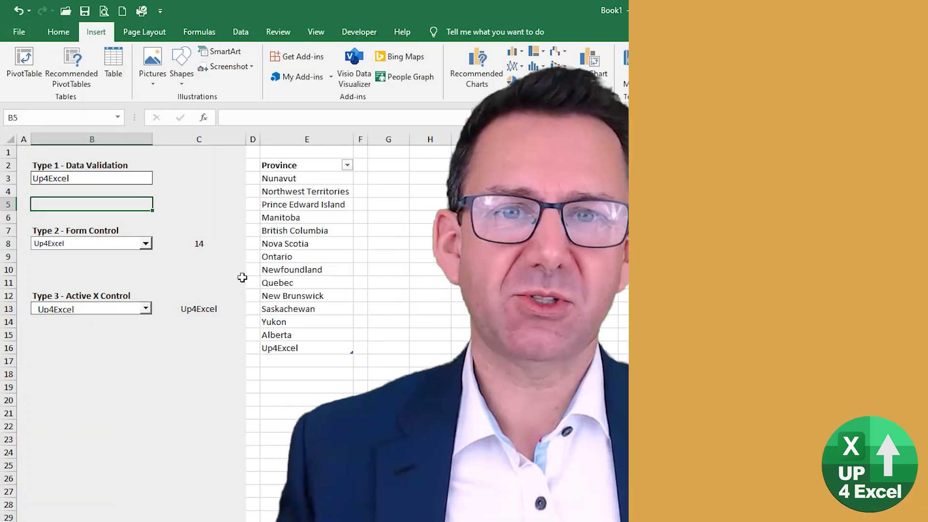